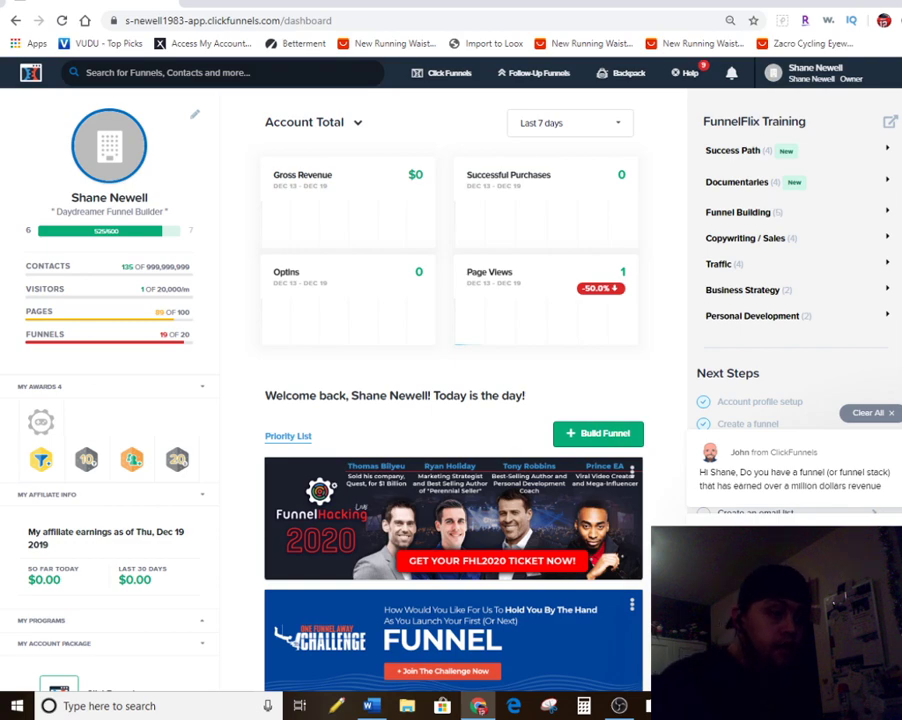
- Dismiss the chat message and look over the dashboard's next steps, account package and training offers
{"action": "left_click", "coordinate": [873, 413]}
{"action": "left_click", "coordinate": [873, 413]}
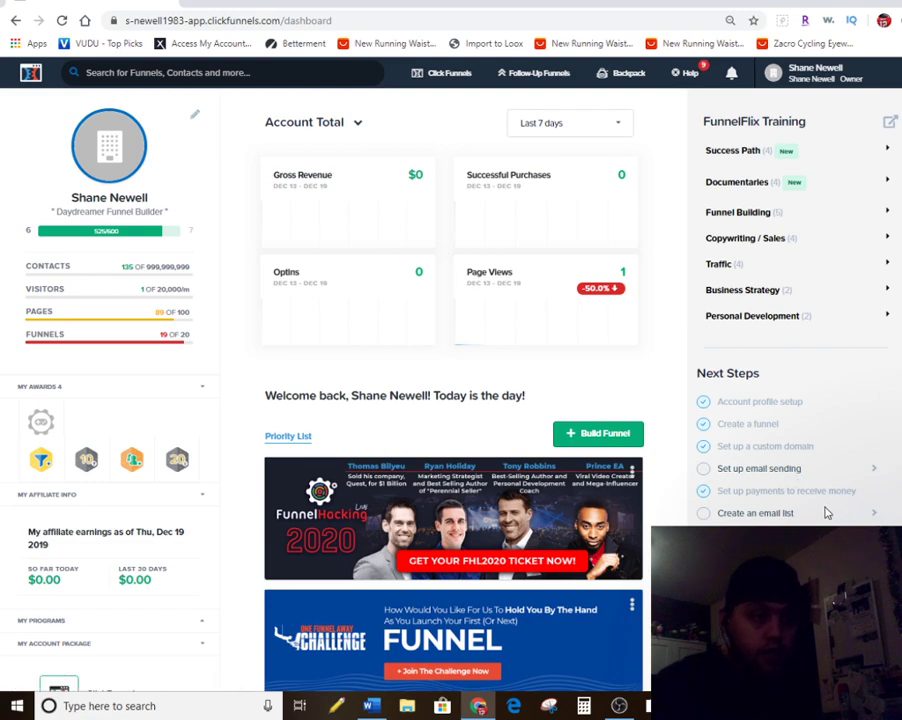
{"action": "scroll", "coordinate": [826, 513], "scroll_direction": "down", "scroll_amount": 1}
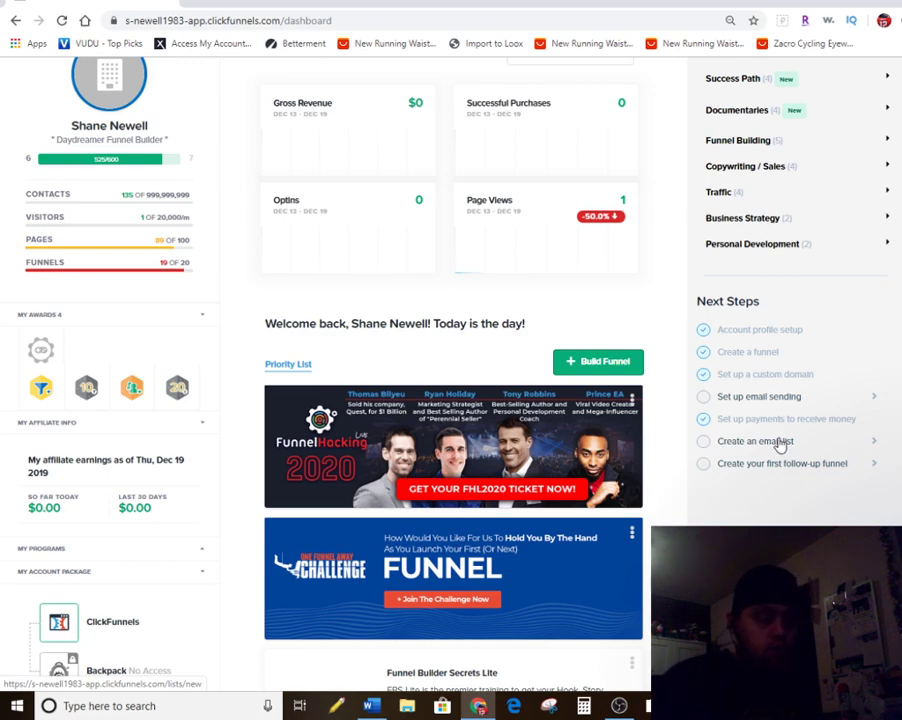
{"action": "scroll", "coordinate": [789, 439], "scroll_direction": "up", "scroll_amount": 1}
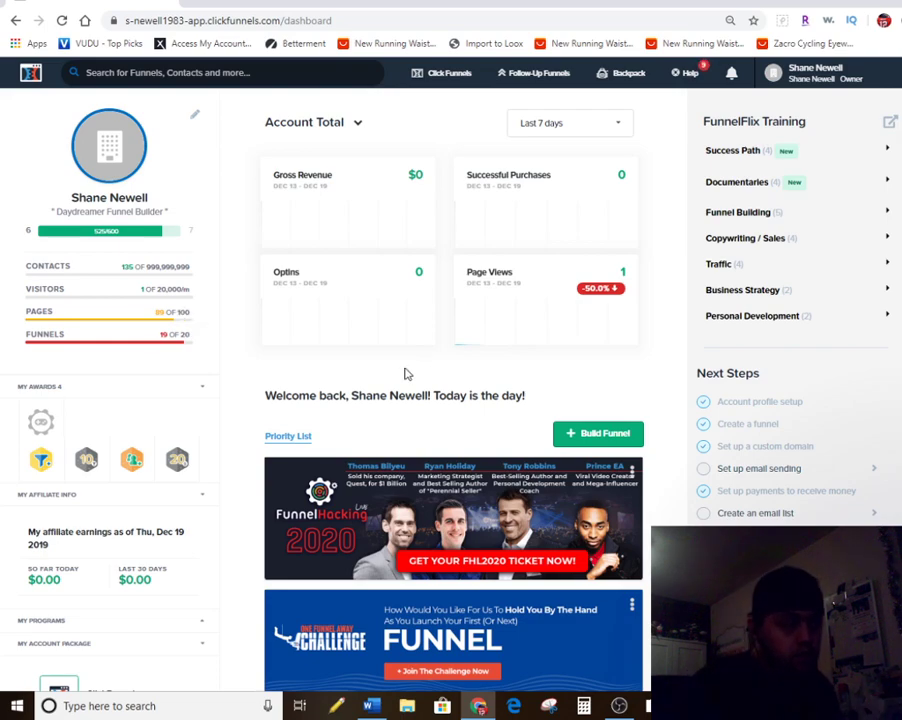
{"action": "scroll", "coordinate": [242, 507], "scroll_direction": "down", "scroll_amount": 3}
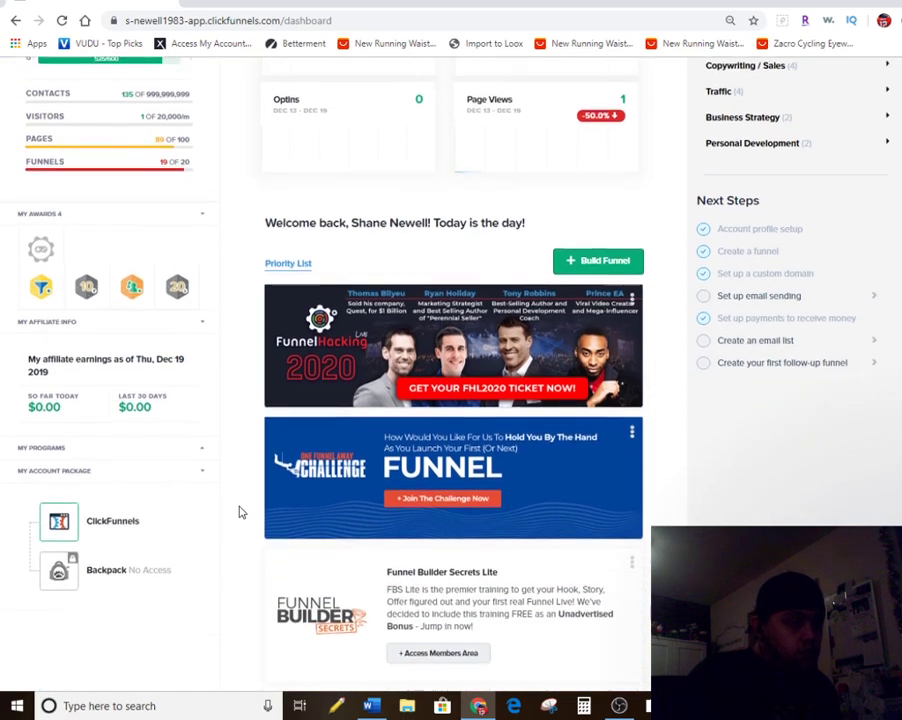
{"action": "scroll", "coordinate": [510, 300], "scroll_direction": "down", "scroll_amount": 1}
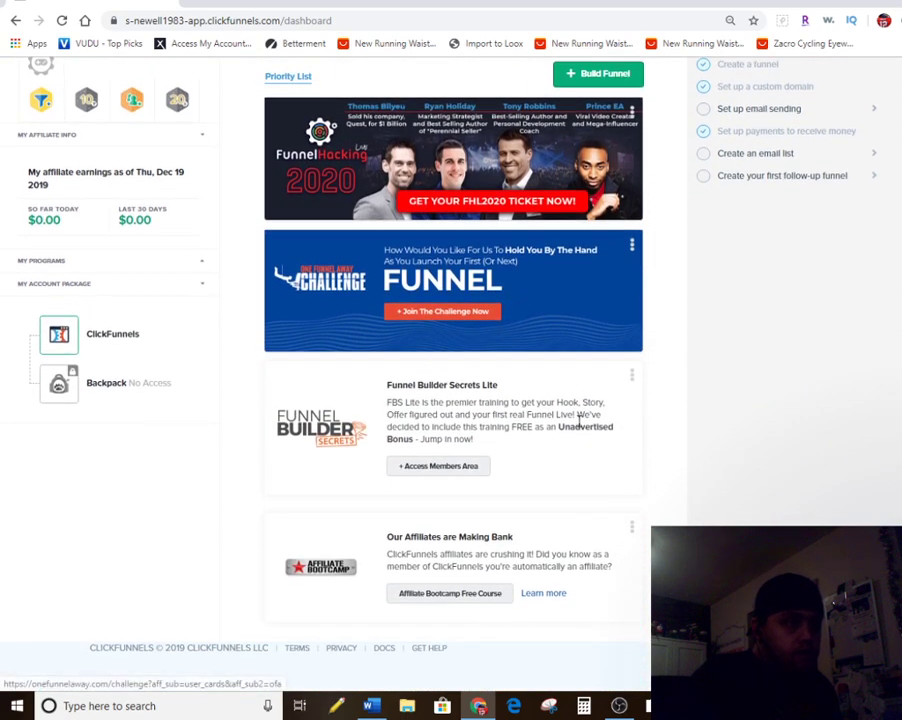
{"action": "scroll", "coordinate": [450, 300], "scroll_direction": "down", "scroll_amount": 1}
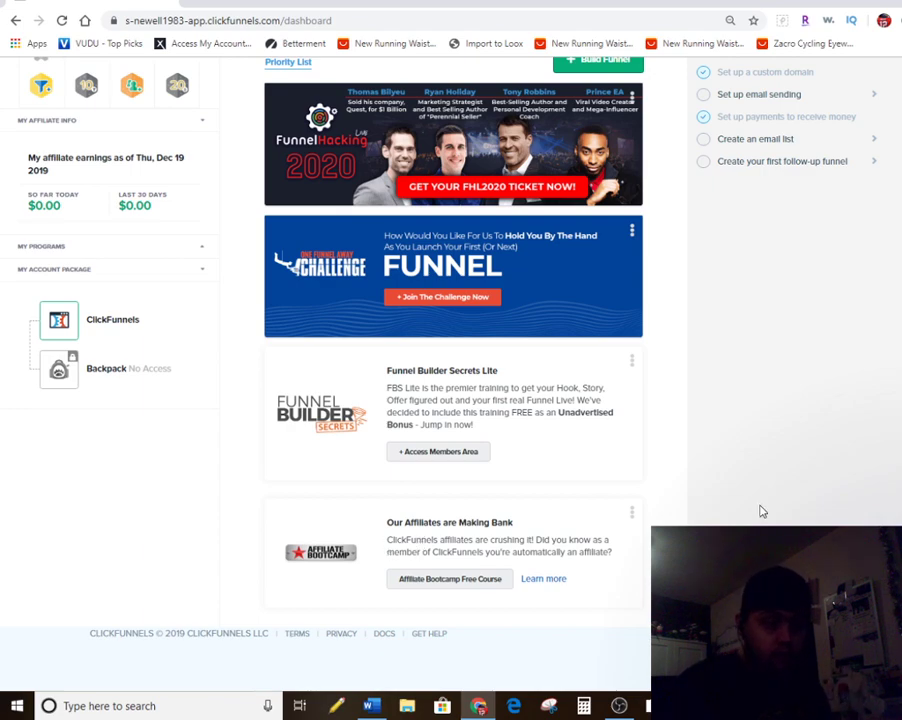
{"action": "scroll", "coordinate": [758, 514], "scroll_direction": "up", "scroll_amount": 4}
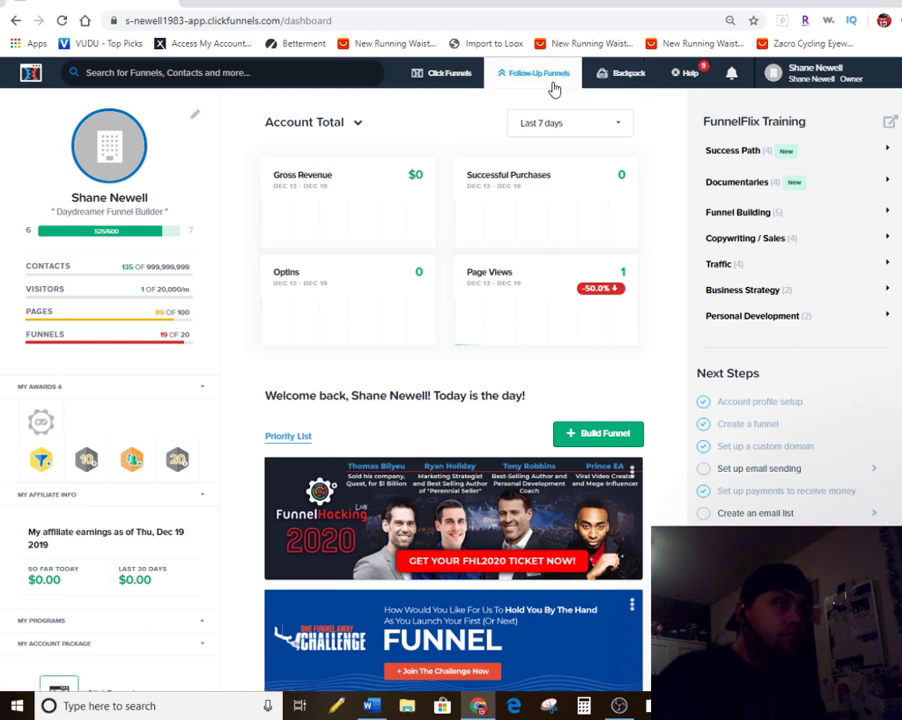
- Start building a new funnel to reach the choice of funnel goals
{"action": "mouse_move", "coordinate": [458, 80]}
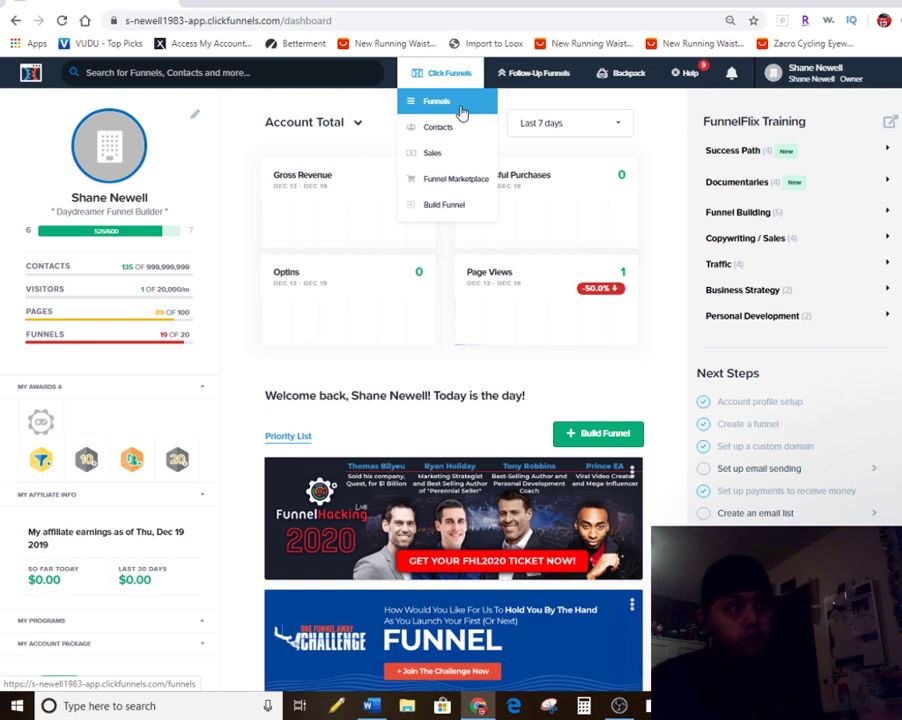
{"action": "left_click", "coordinate": [479, 213]}
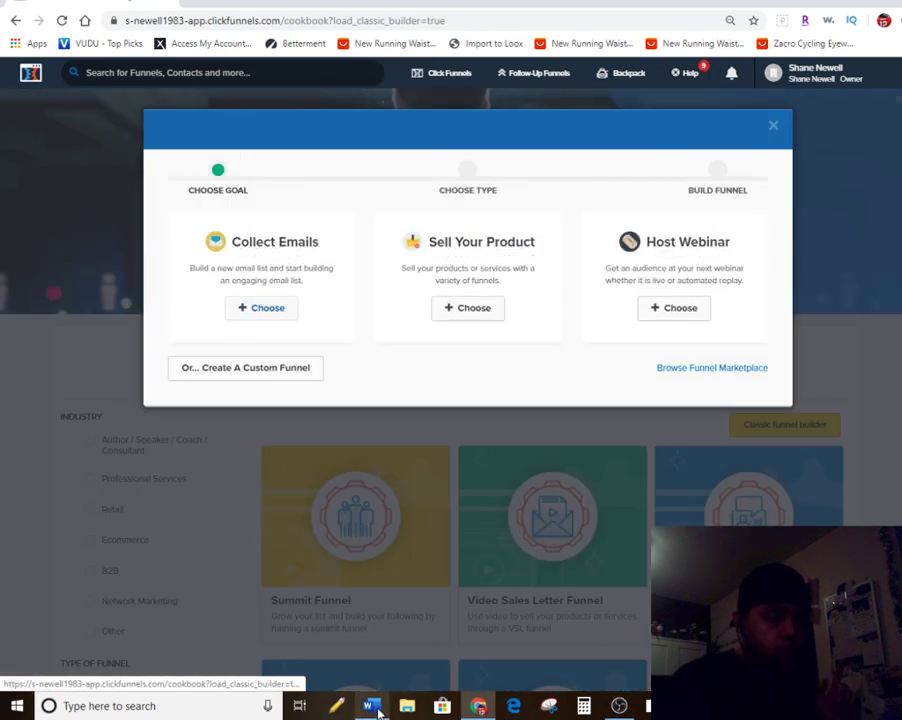
- Switch to the Word checklist, highlight "Set up an account" and "Have a domain name", and return to the funnel builder
{"action": "left_click", "coordinate": [373, 707]}
{"action": "left_click", "coordinate": [485, 449]}
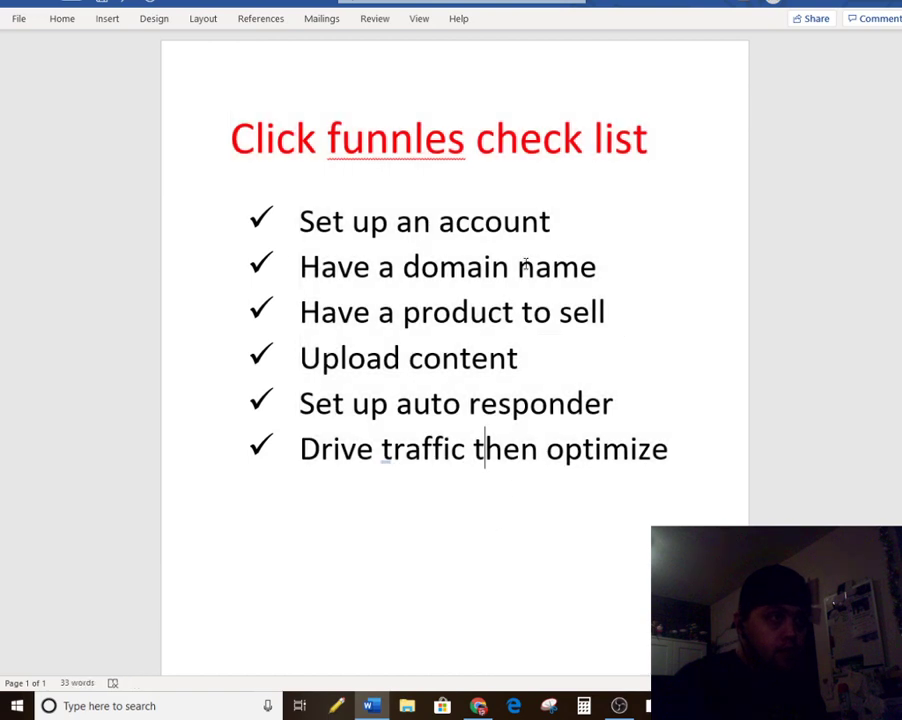
{"action": "left_click_drag", "start_coordinate": [558, 219], "coordinate": [326, 228]}
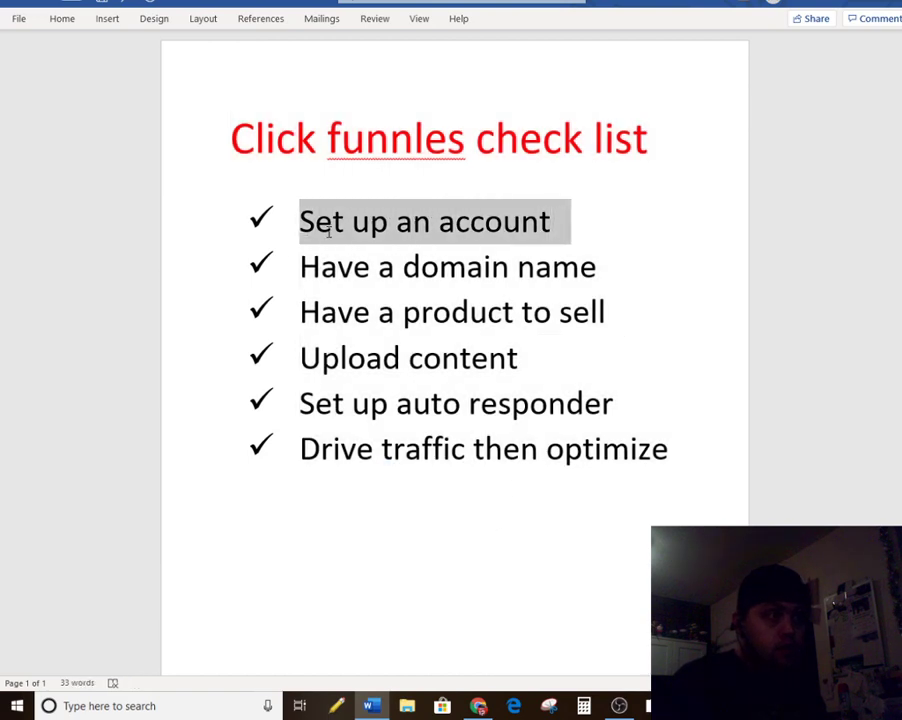
{"action": "left_click_drag", "start_coordinate": [598, 268], "coordinate": [300, 268]}
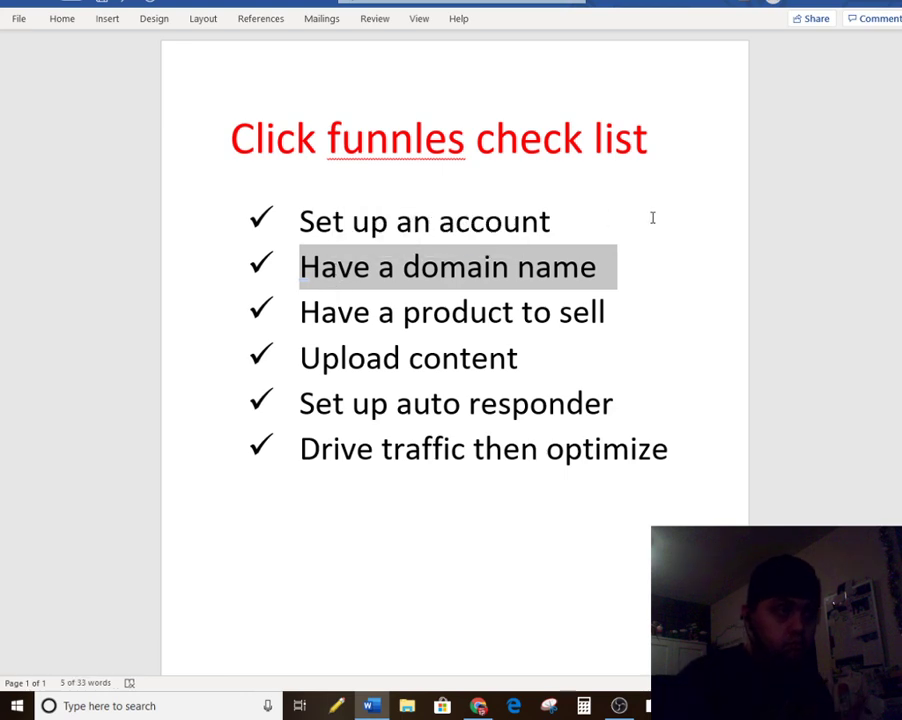
{"action": "left_click", "coordinate": [674, 304]}
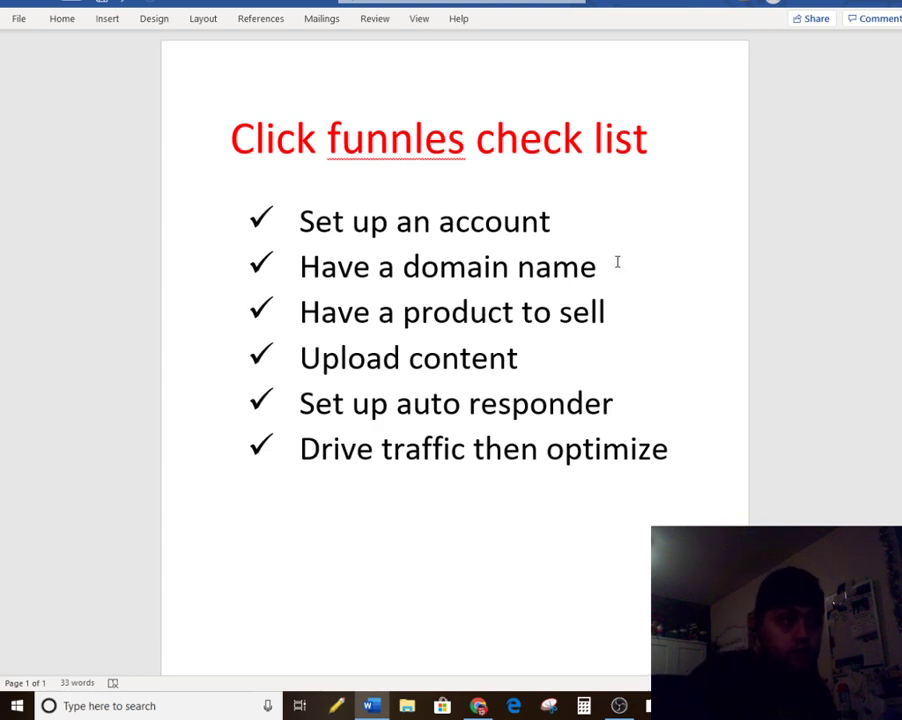
{"action": "left_click_drag", "start_coordinate": [618, 264], "coordinate": [298, 268]}
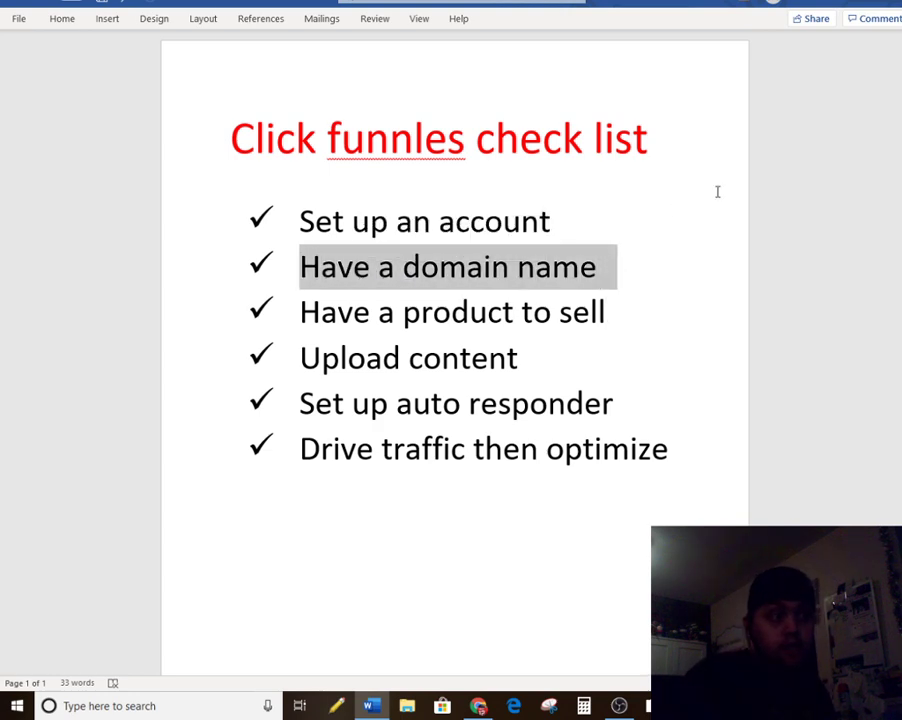
{"action": "left_click", "coordinate": [838, 2]}
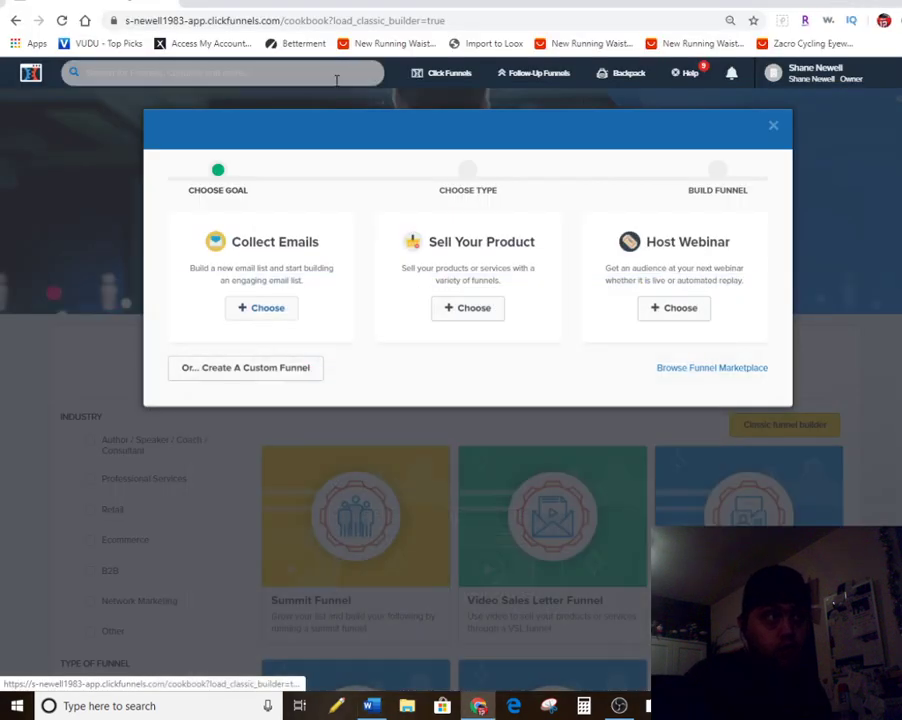
- Open bluehost.com in a new browser tab to view its domain and hosting offer
{"action": "left_click", "coordinate": [197, 4]}
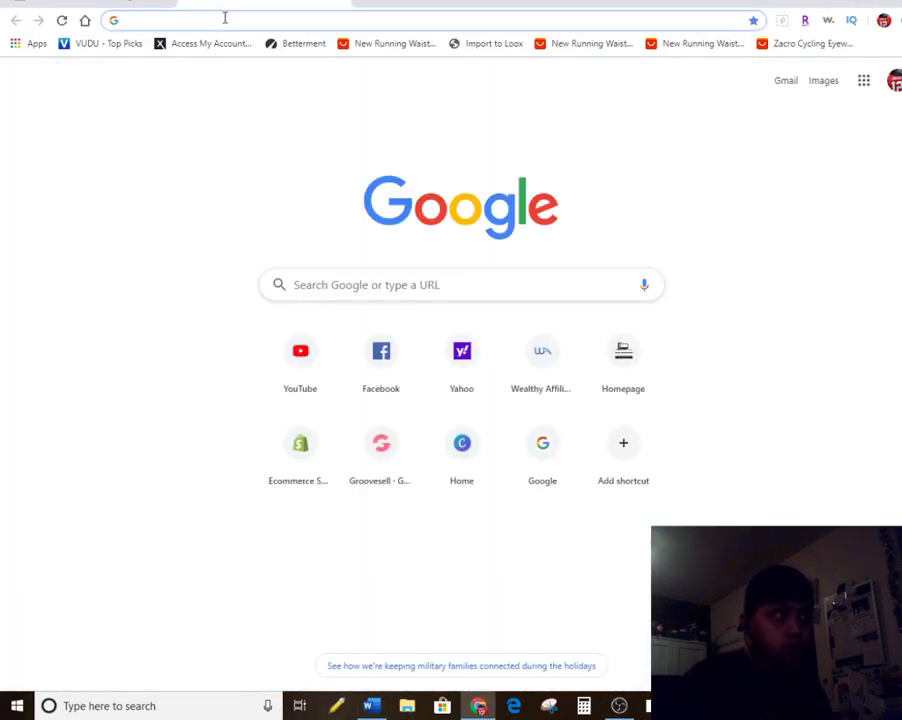
{"action": "type", "text": "bluehost"}
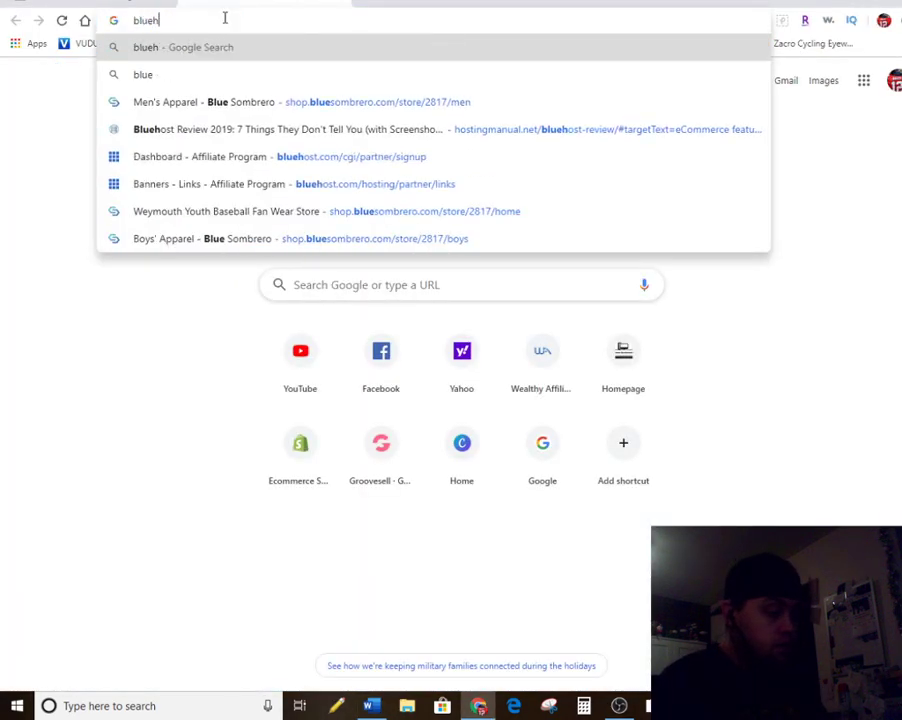
{"action": "type", "text": ".co"}
{"action": "key", "text": "Return"}
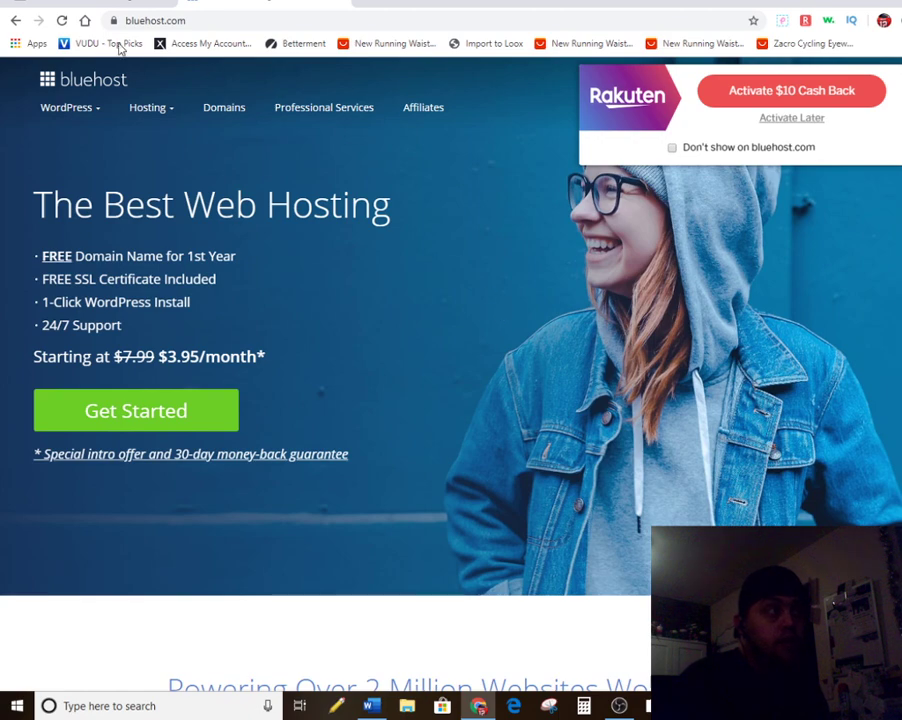
- Return to the funnel builder and build a Collect Emails funnel named "test" without a group tag
{"action": "left_click", "coordinate": [75, 4]}
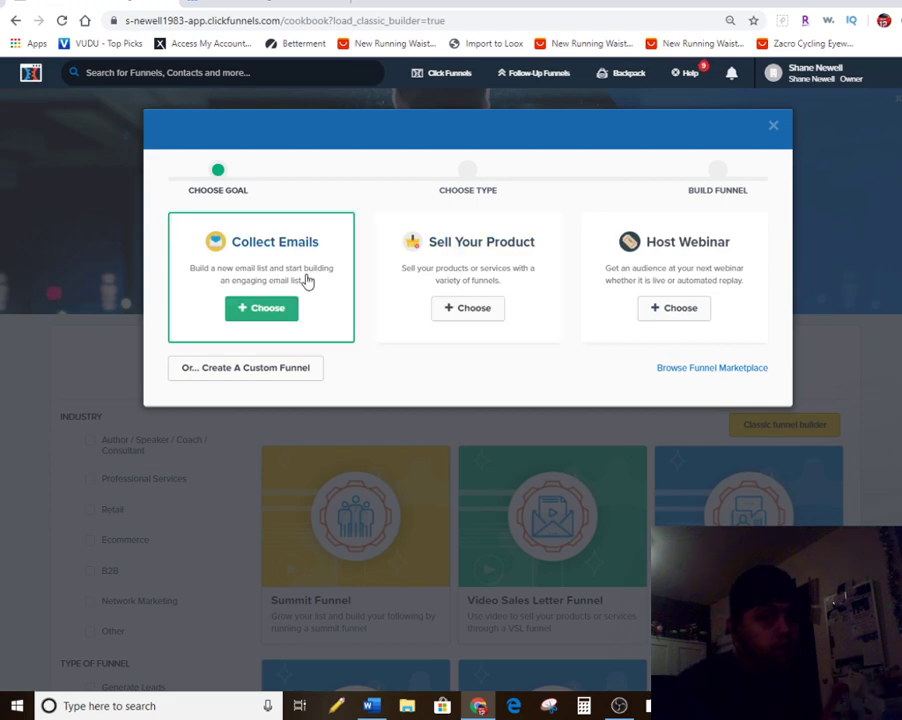
{"action": "left_click", "coordinate": [262, 311]}
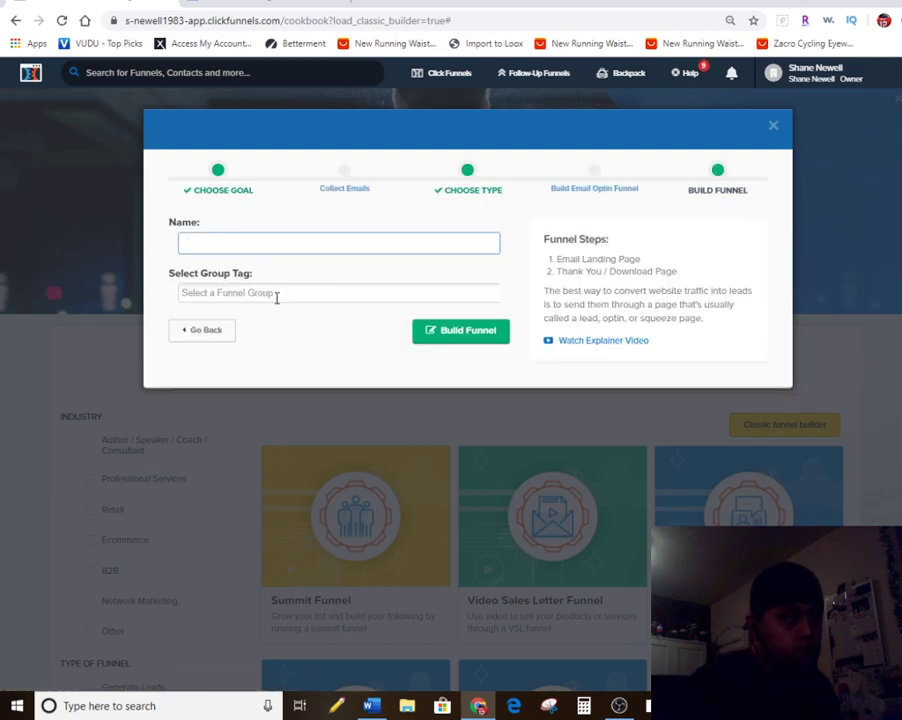
{"action": "left_click", "coordinate": [290, 239]}
{"action": "type", "text": "test"}
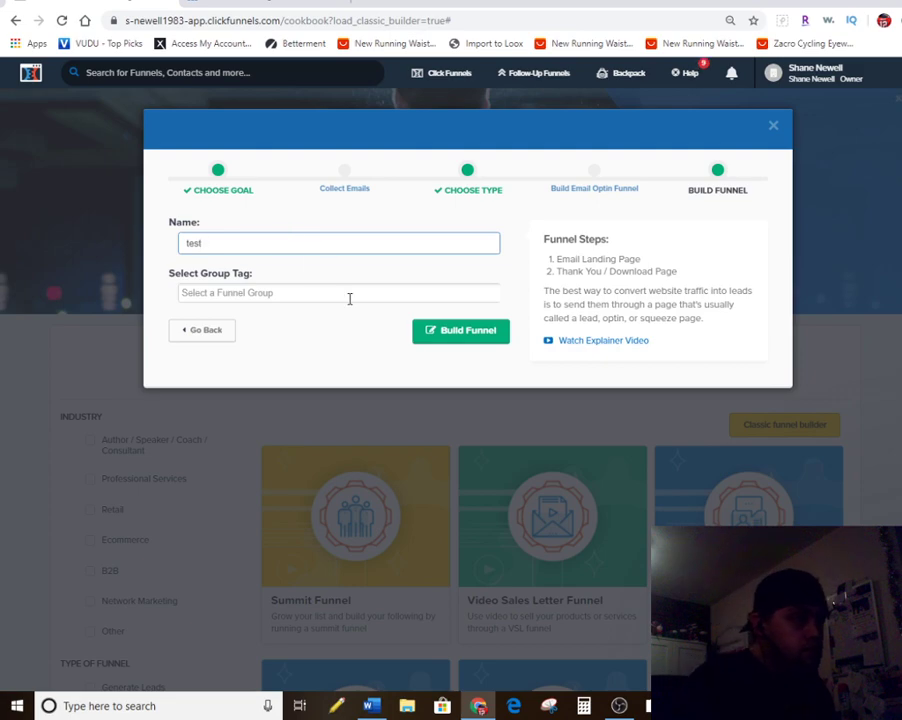
{"action": "left_click", "coordinate": [468, 333]}
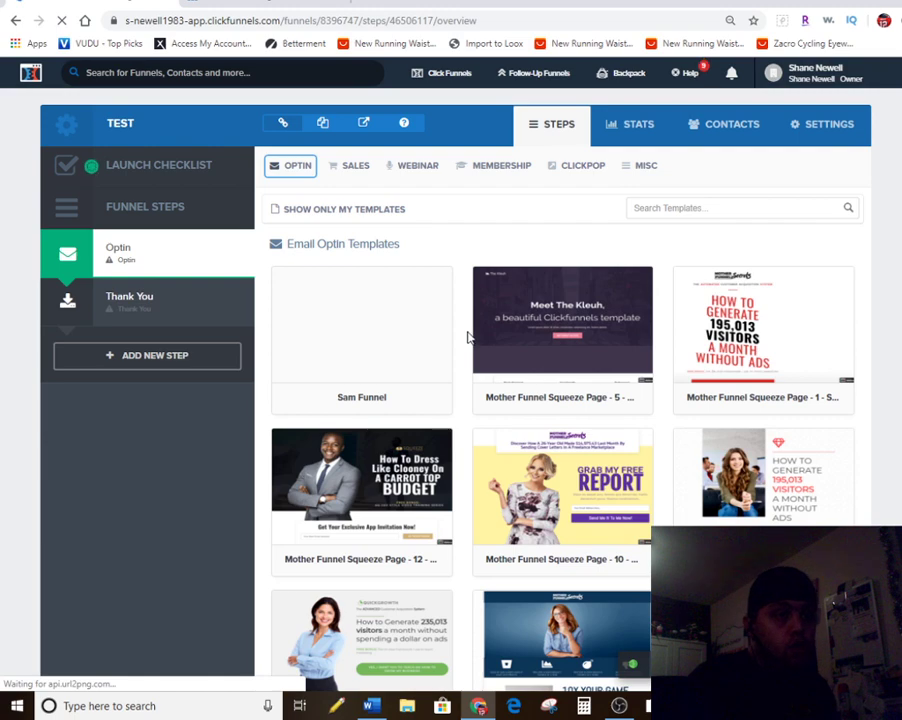
- Look through the email optin templates available for the funnel's Optin step
{"action": "mouse_move", "coordinate": [858, 330]}
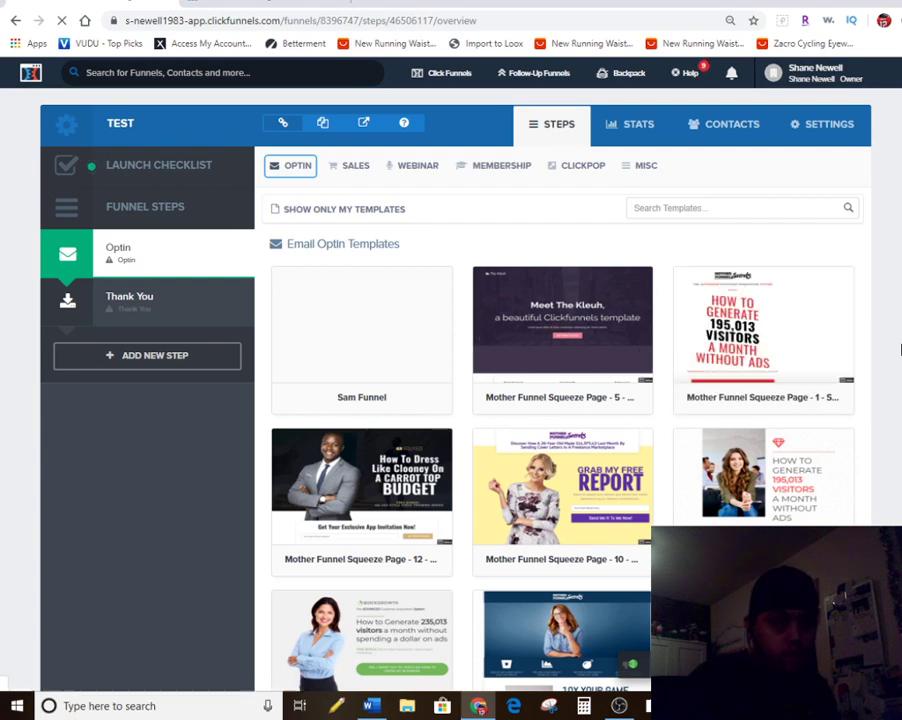
{"action": "scroll", "coordinate": [898, 353], "scroll_direction": "down", "scroll_amount": 3}
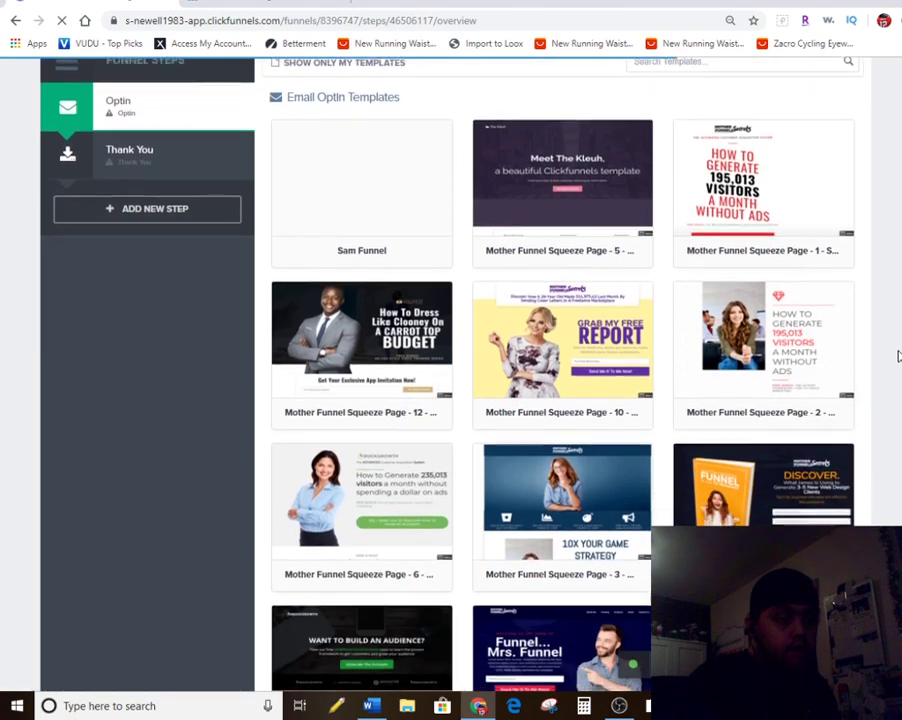
{"action": "scroll", "coordinate": [898, 355], "scroll_direction": "down", "scroll_amount": 1}
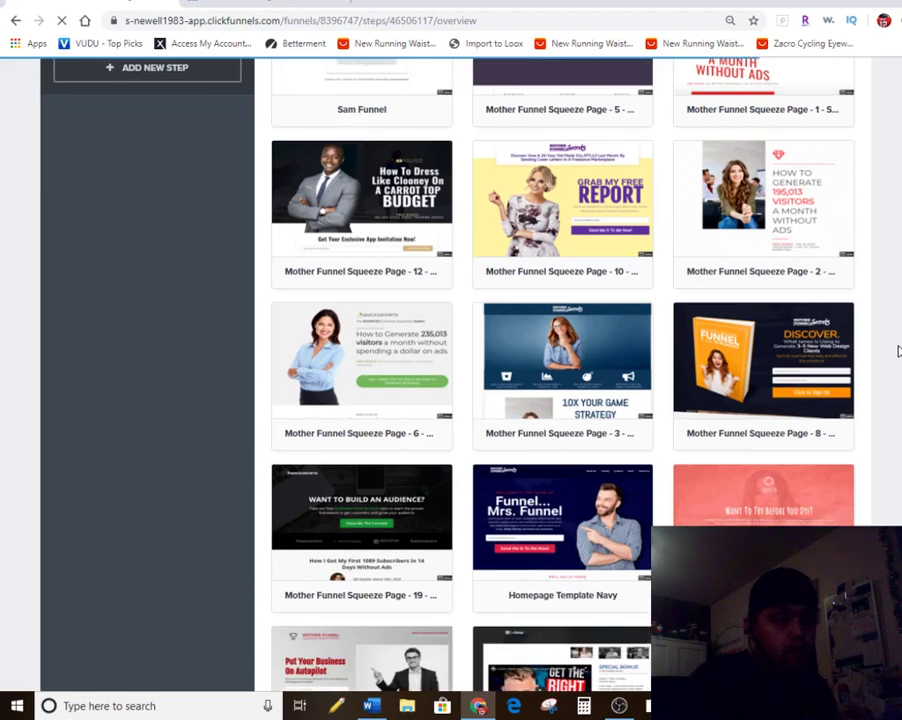
{"action": "scroll", "coordinate": [896, 362], "scroll_direction": "down", "scroll_amount": 5}
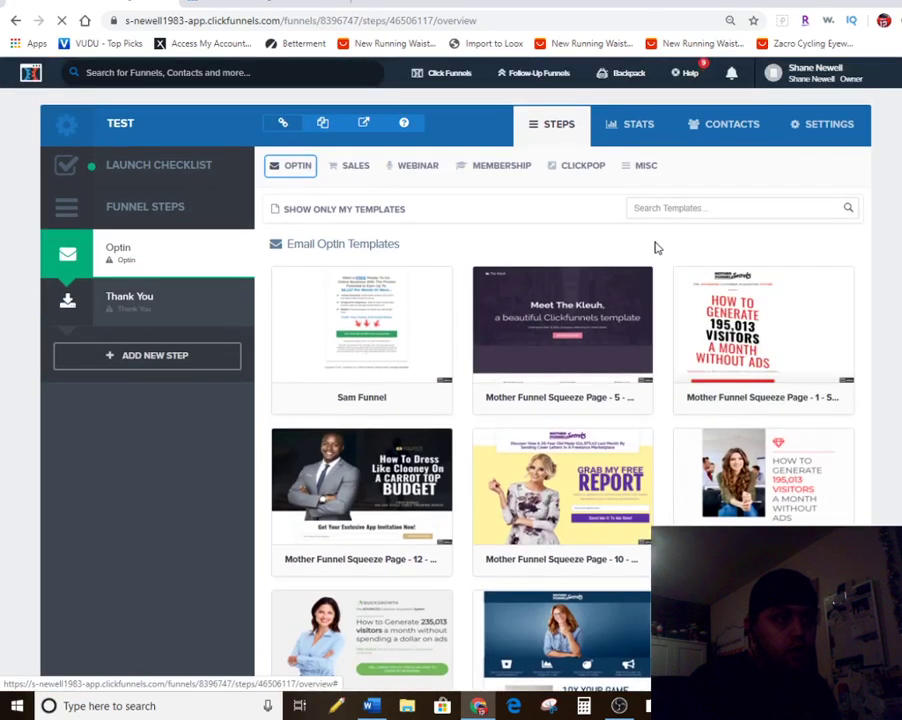
- Search the email optin templates for "cars sales"
{"action": "left_click", "coordinate": [663, 207]}
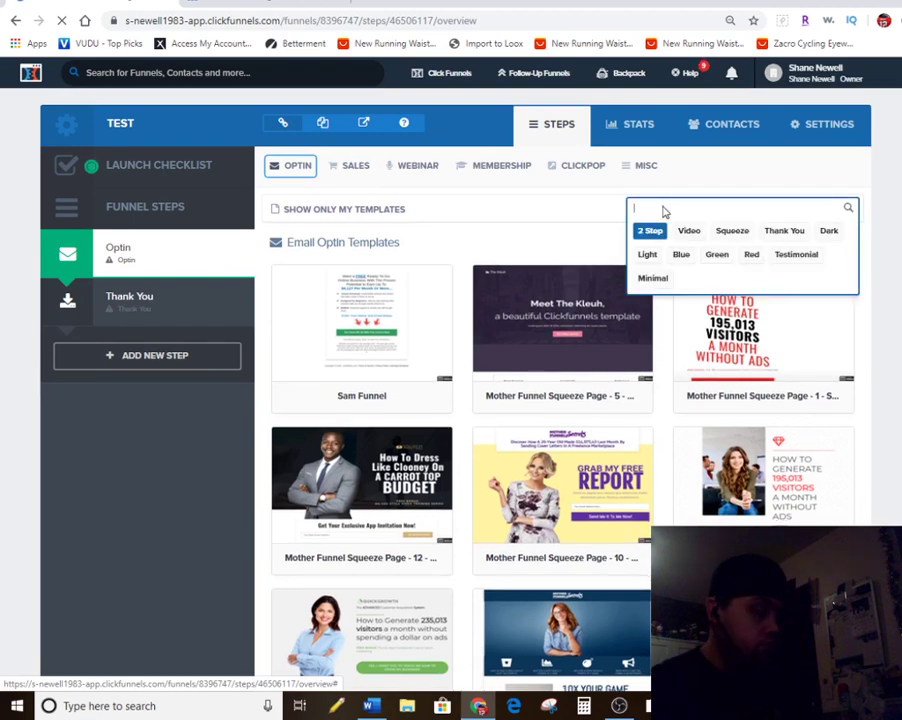
{"action": "type", "text": "buysines"}
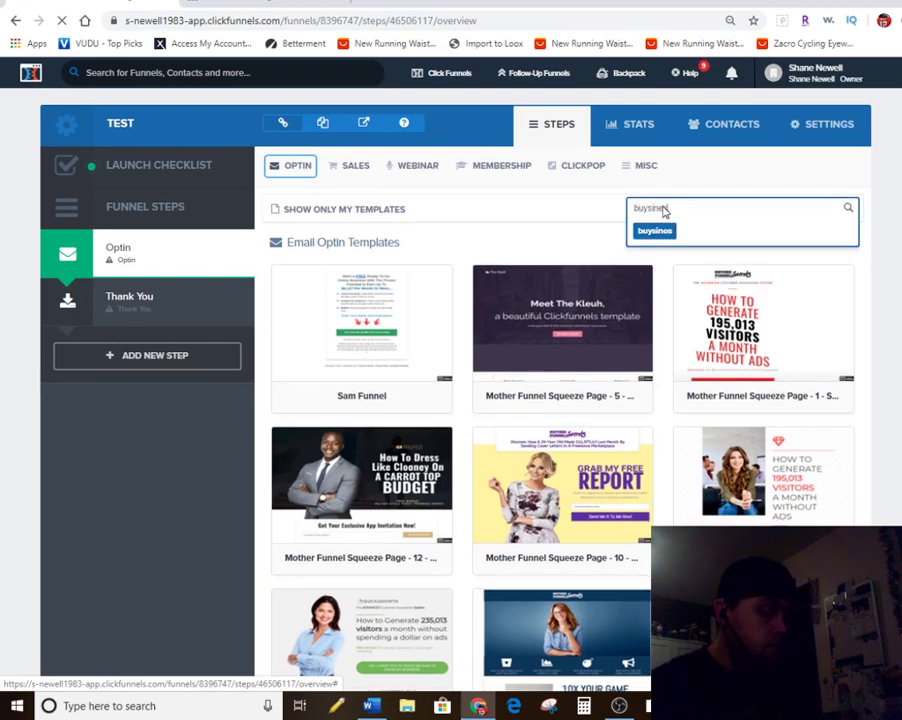
{"action": "key", "text": "BackSpace"}
{"action": "key", "text": "BackSpace"}
{"action": "key", "text": "BackSpace"}
{"action": "key", "text": "BackSpace"}
{"action": "key", "text": "BackSpace"}
{"action": "key", "text": "BackSpace"}
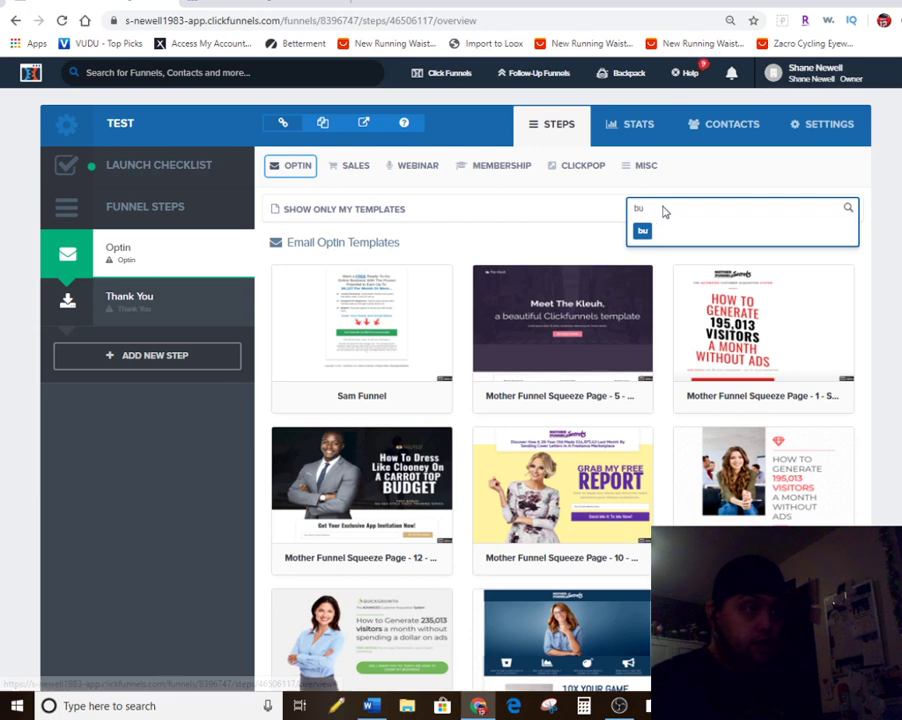
{"action": "type", "text": "cars s"}
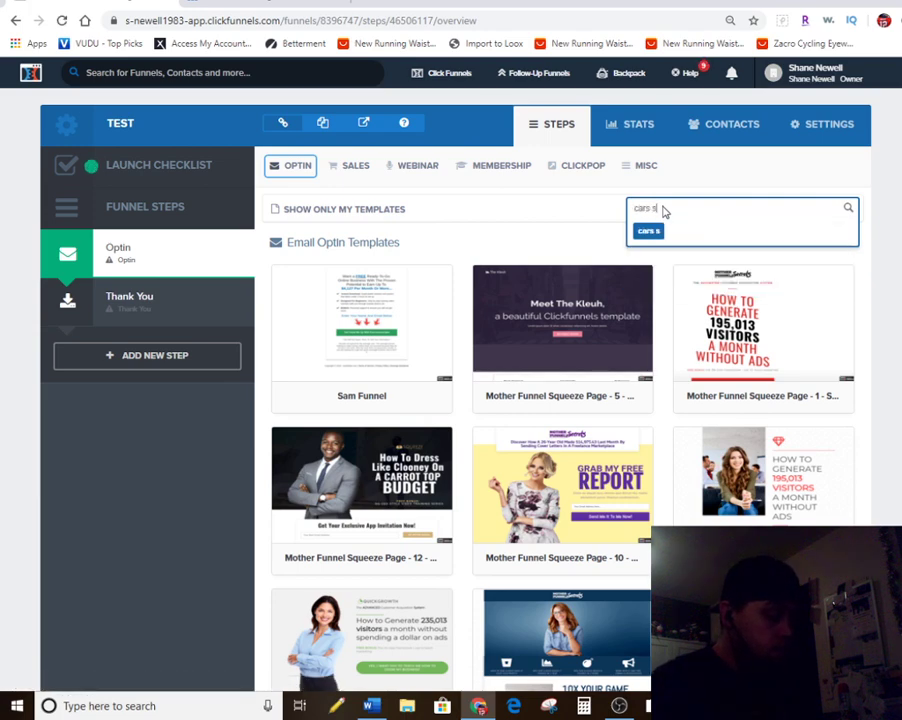
{"action": "type", "text": "ales"}
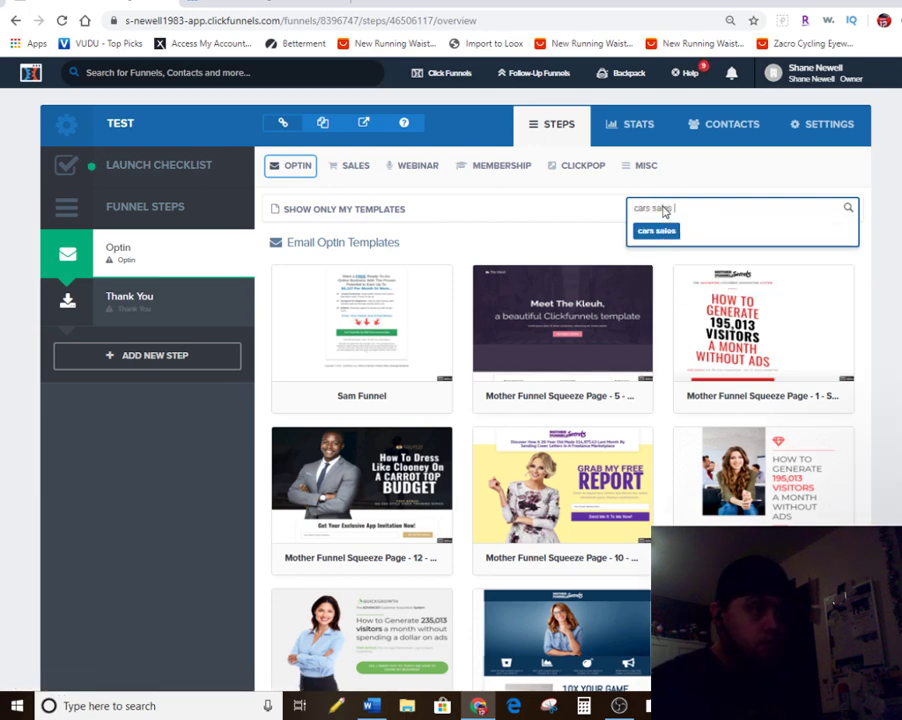
{"action": "key", "text": "Return"}
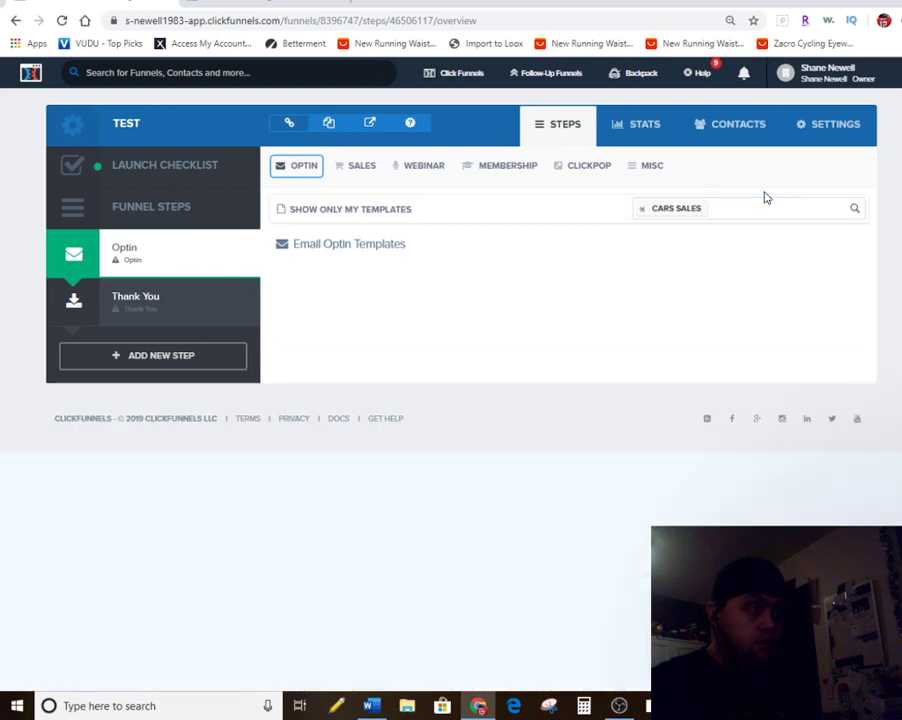
- Clear the "cars sales" template filter and look through the full list of email optin templates
{"action": "left_click", "coordinate": [754, 206]}
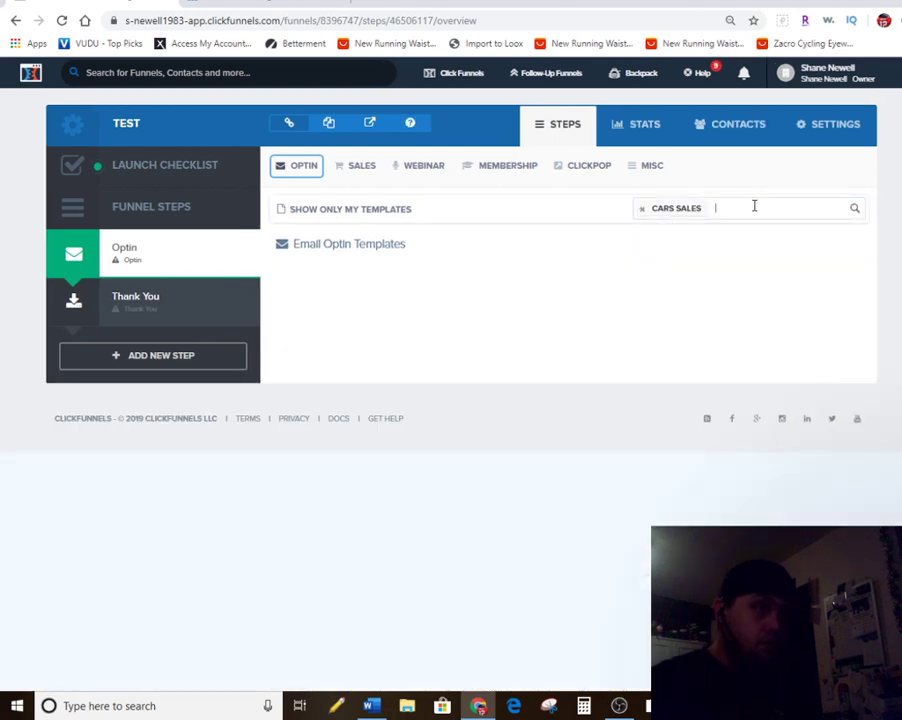
{"action": "key", "text": "BackSpace"}
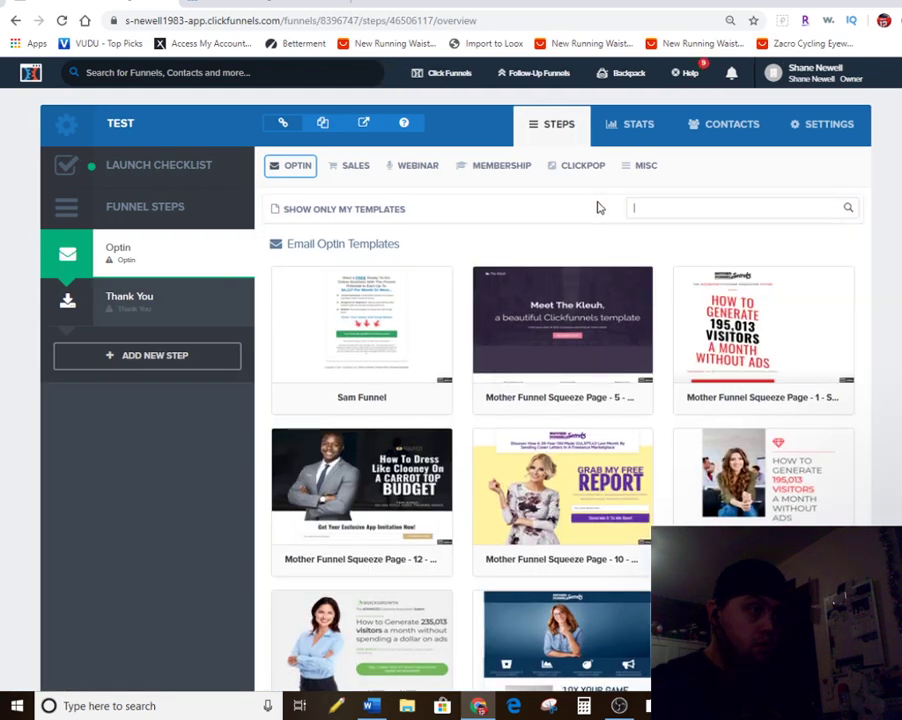
{"action": "scroll", "coordinate": [658, 437], "scroll_direction": "down", "scroll_amount": 2}
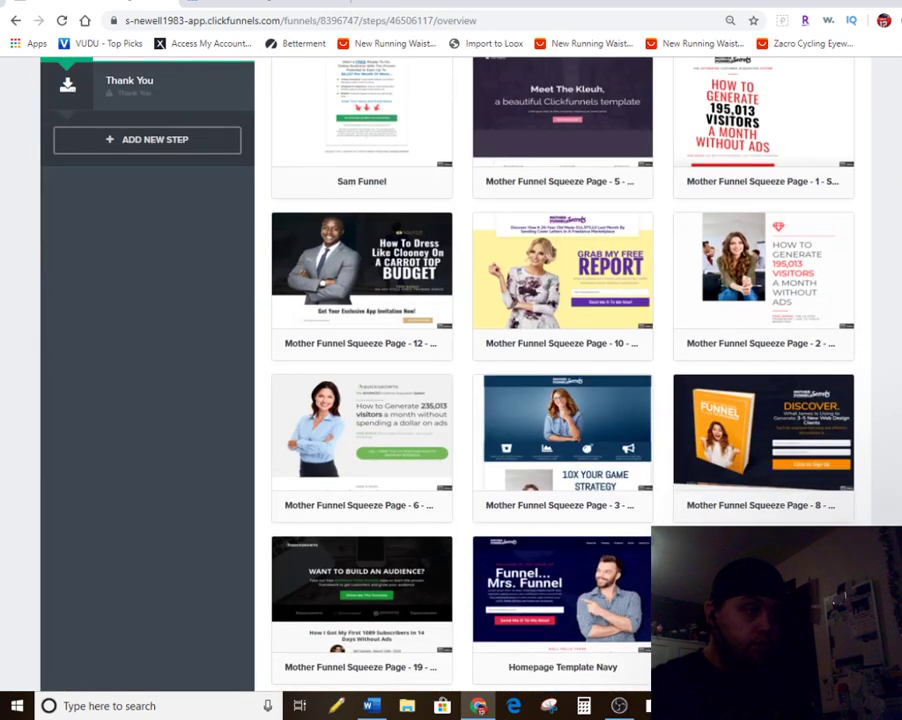
- Choose the "Mother Funnel Squeeze Page - 19" template with the "Want To Build An Audience?" headline for the Optin step
{"action": "scroll", "coordinate": [848, 360], "scroll_direction": "down", "scroll_amount": 2}
{"action": "scroll", "coordinate": [850, 395], "scroll_direction": "down", "scroll_amount": 1}
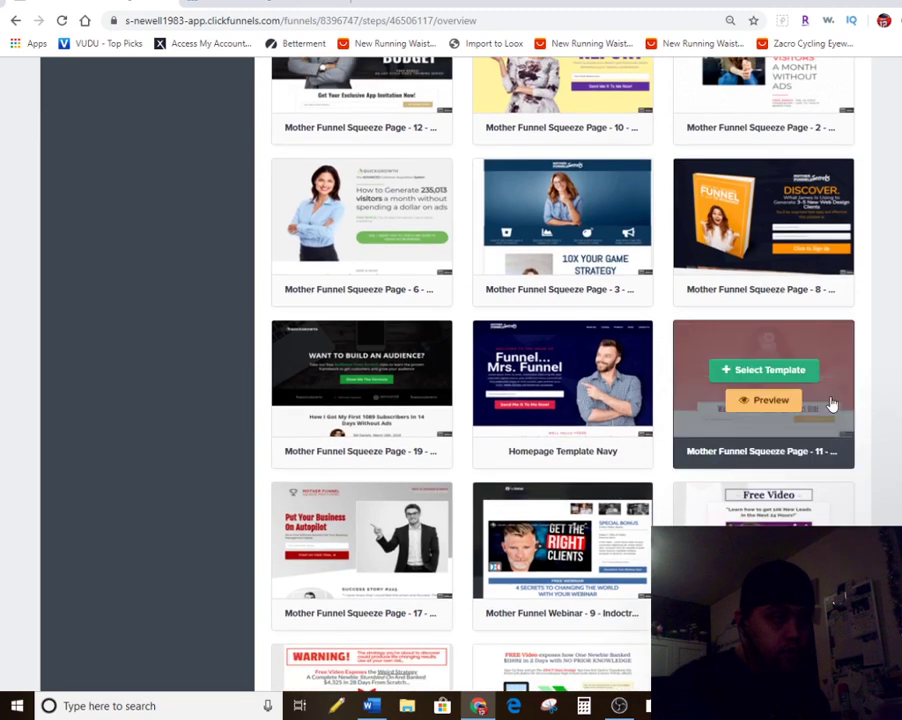
{"action": "mouse_move", "coordinate": [358, 396]}
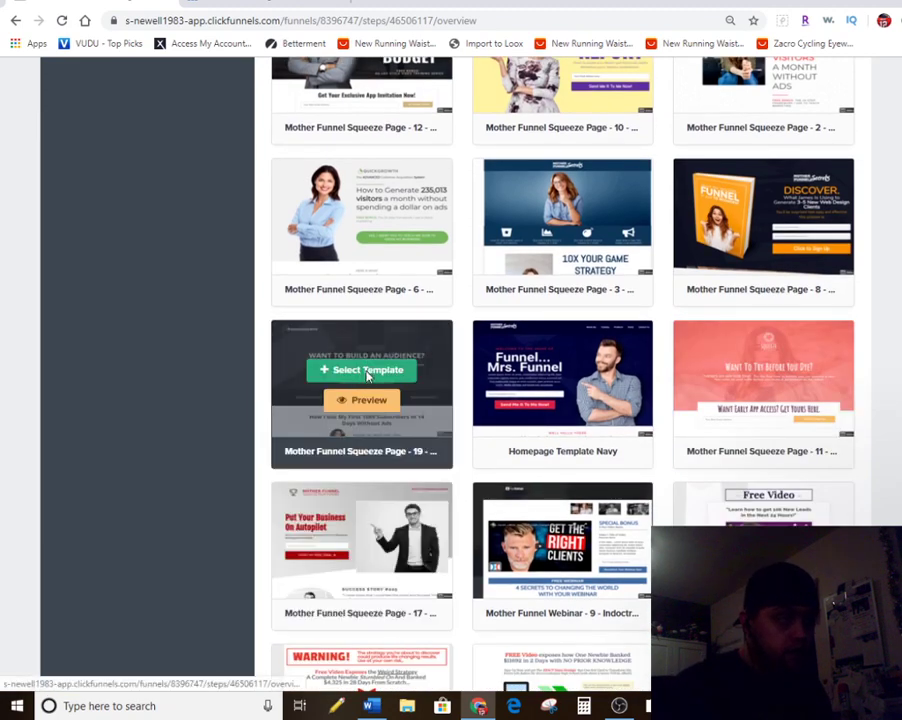
{"action": "left_click", "coordinate": [366, 370]}
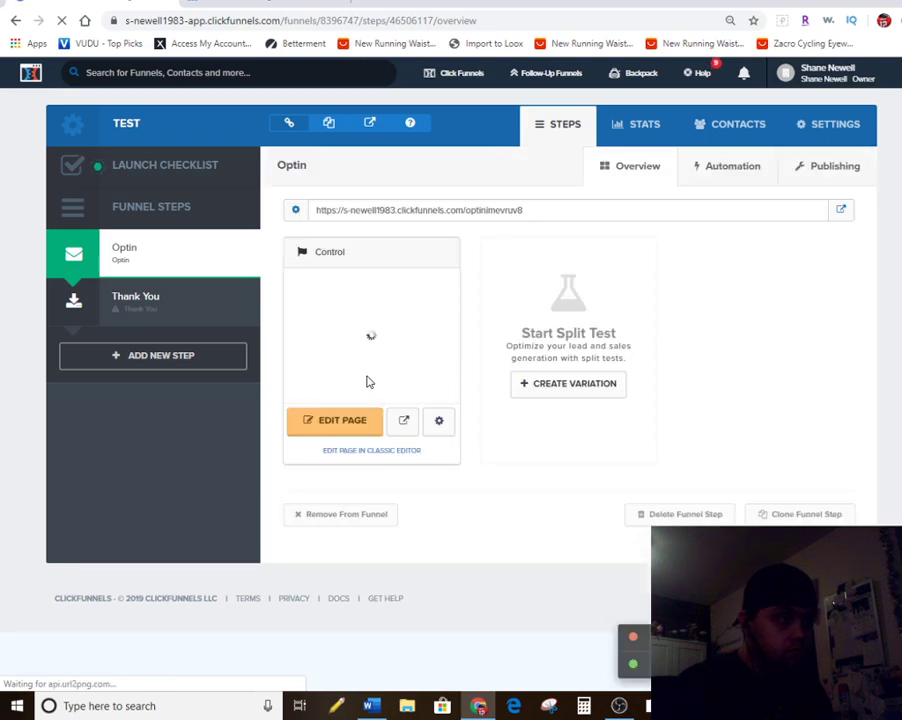
- Switch to the Word checklist, highlight the items from the domain name to the auto responder, and return to the funnel
{"action": "mouse_move", "coordinate": [373, 708]}
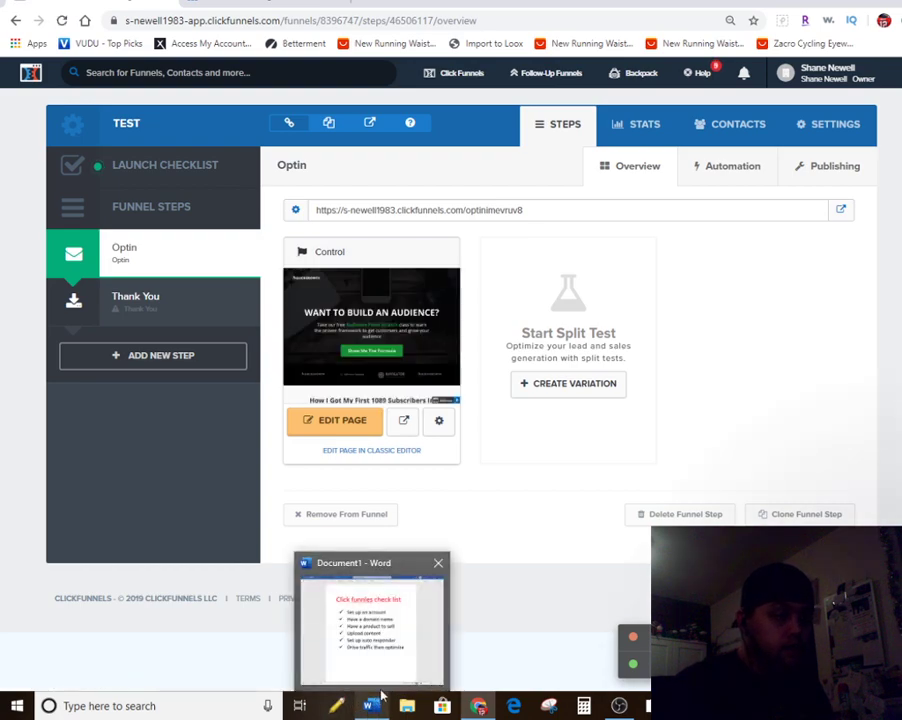
{"action": "mouse_move", "coordinate": [410, 625]}
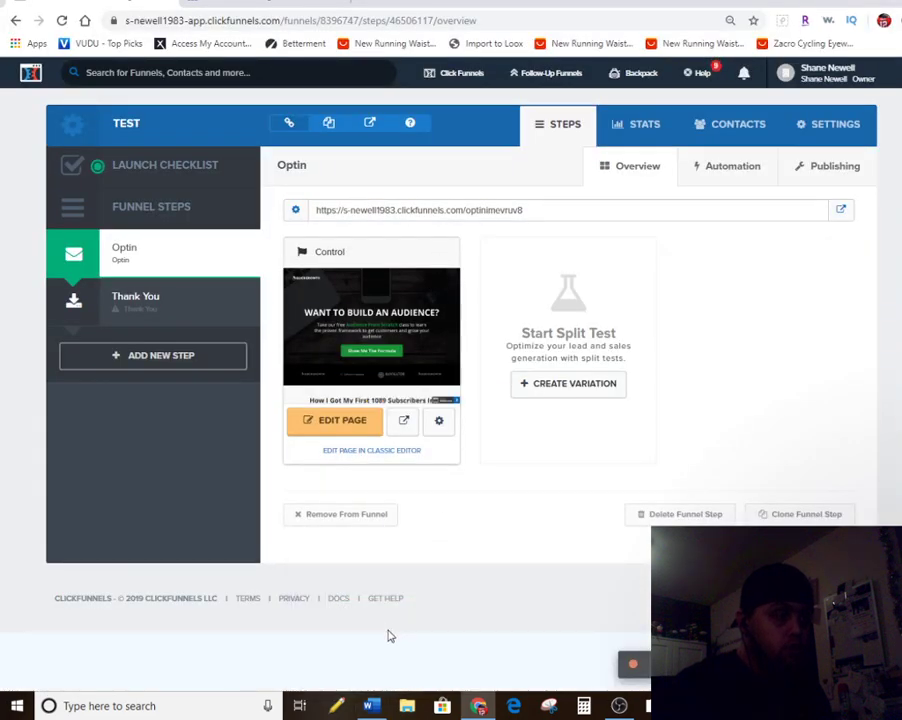
{"action": "left_click", "coordinate": [371, 706]}
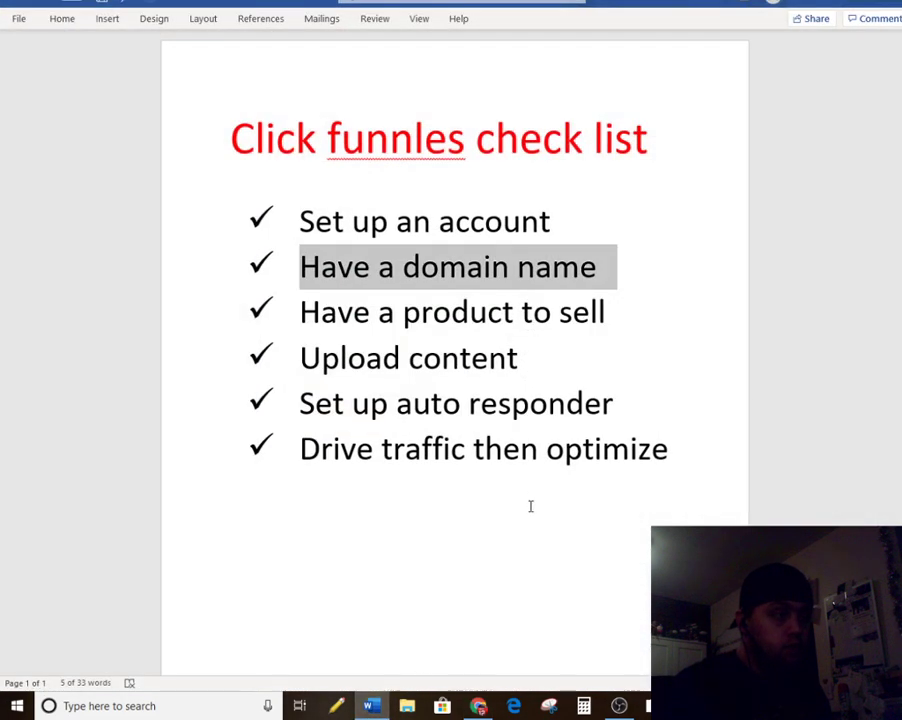
{"action": "left_click", "coordinate": [538, 449]}
{"action": "left_click_drag", "start_coordinate": [544, 366], "coordinate": [299, 358]}
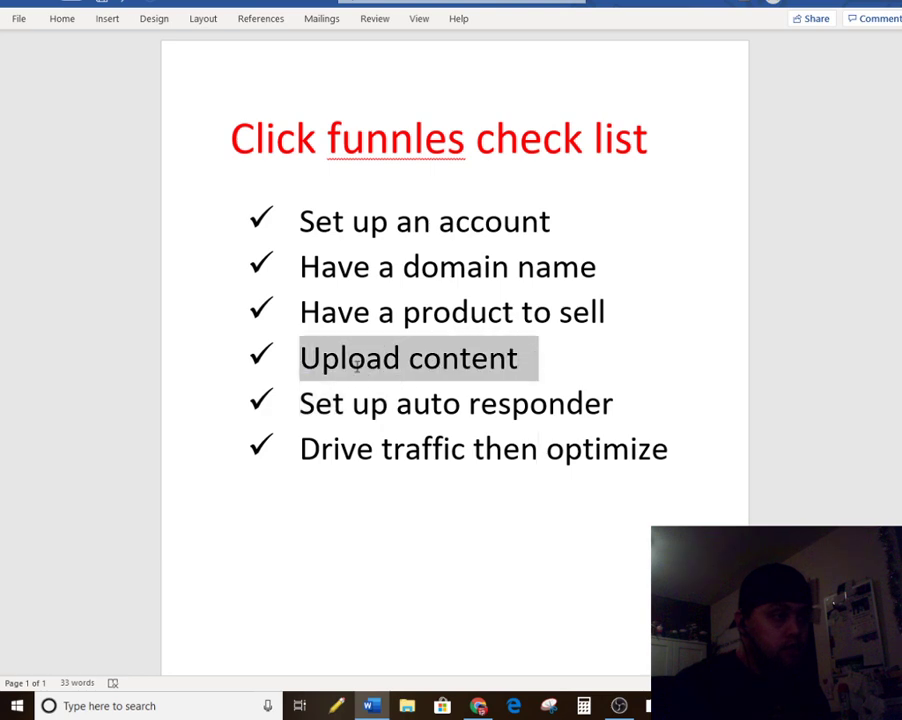
{"action": "left_click", "coordinate": [600, 403]}
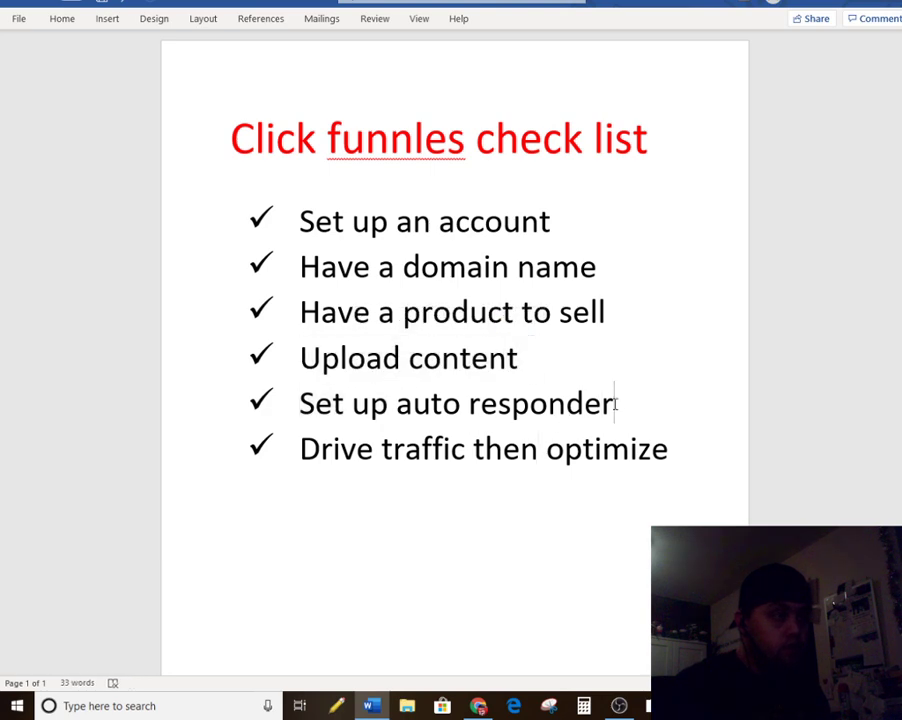
{"action": "left_click_drag", "start_coordinate": [616, 403], "coordinate": [315, 267]}
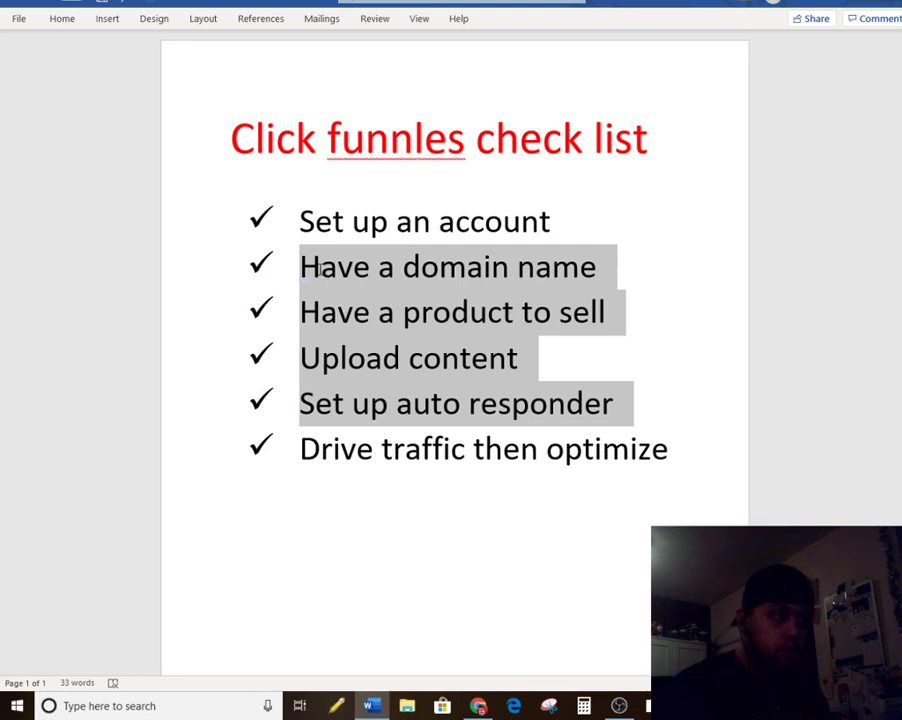
{"action": "left_click", "coordinate": [655, 343]}
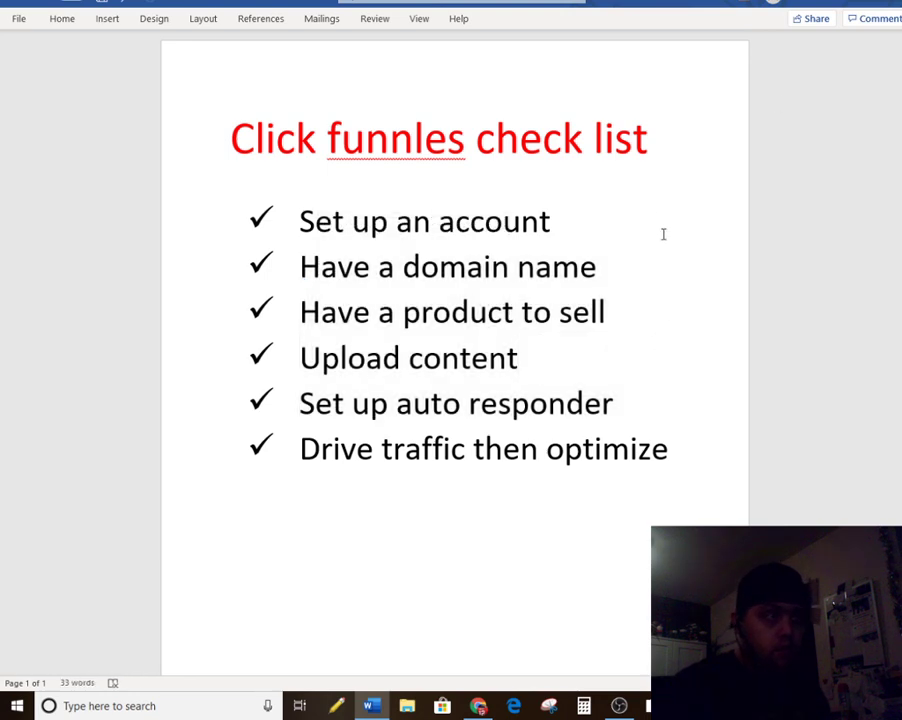
{"action": "left_click", "coordinate": [834, 4]}
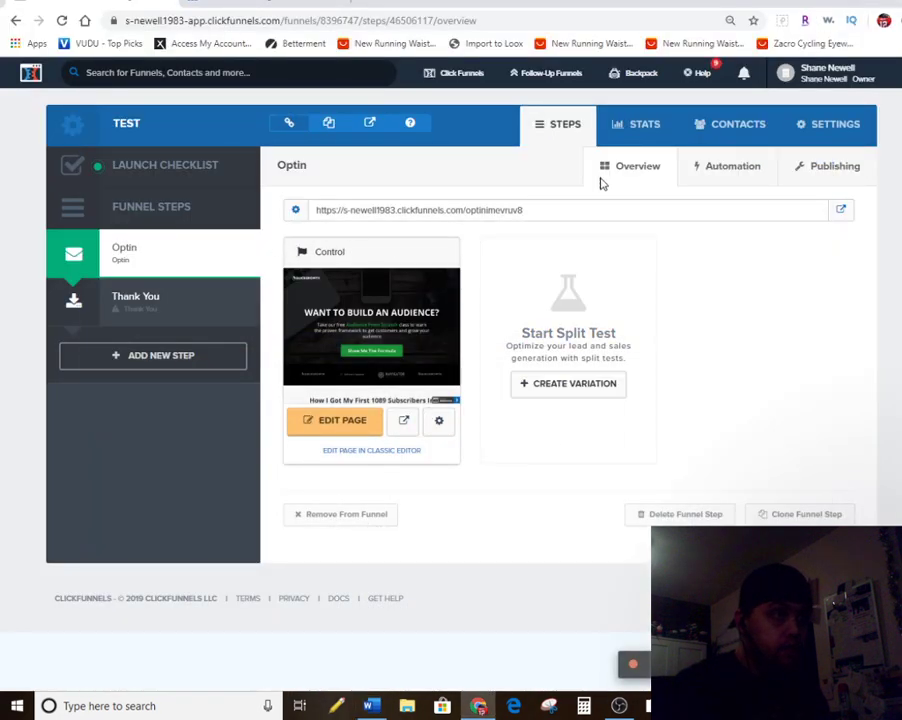
- Open the Optin page for editing and replace "class" in the subheadline with "hahahamy business info"
{"action": "left_click", "coordinate": [344, 424]}
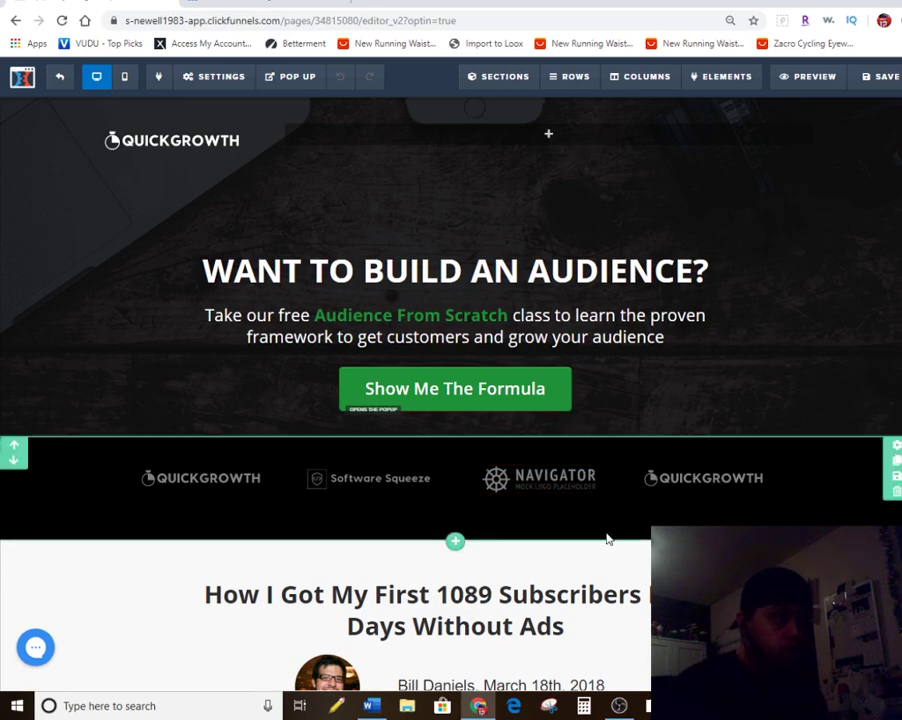
{"action": "left_click", "coordinate": [553, 326]}
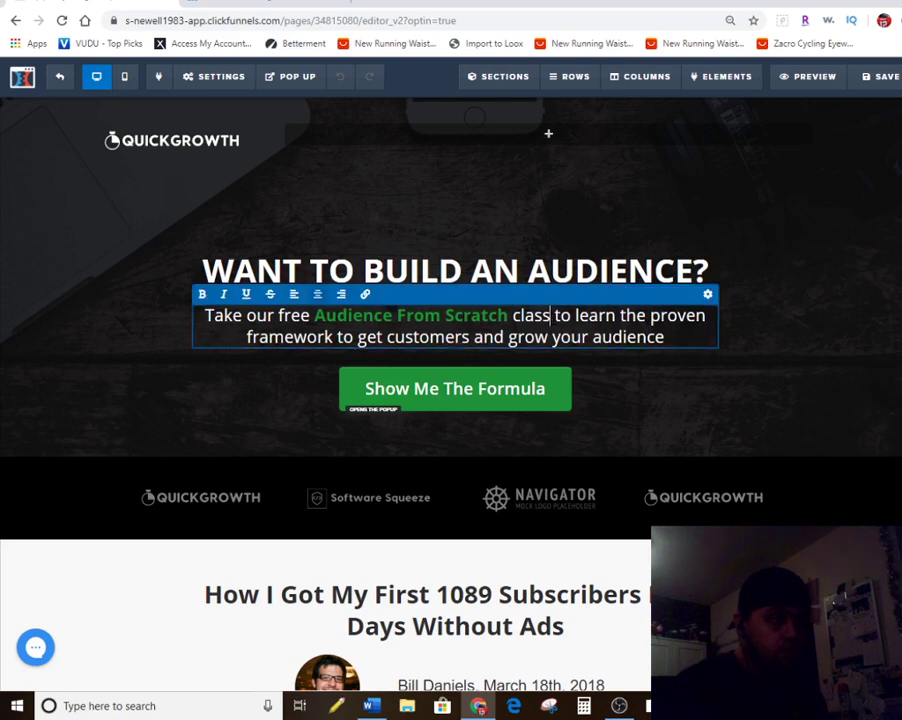
{"action": "key", "text": "BackSpace"}
{"action": "key", "text": "BackSpace"}
{"action": "key", "text": "BackSpace"}
{"action": "key", "text": "BackSpace"}
{"action": "key", "text": "BackSpace"}
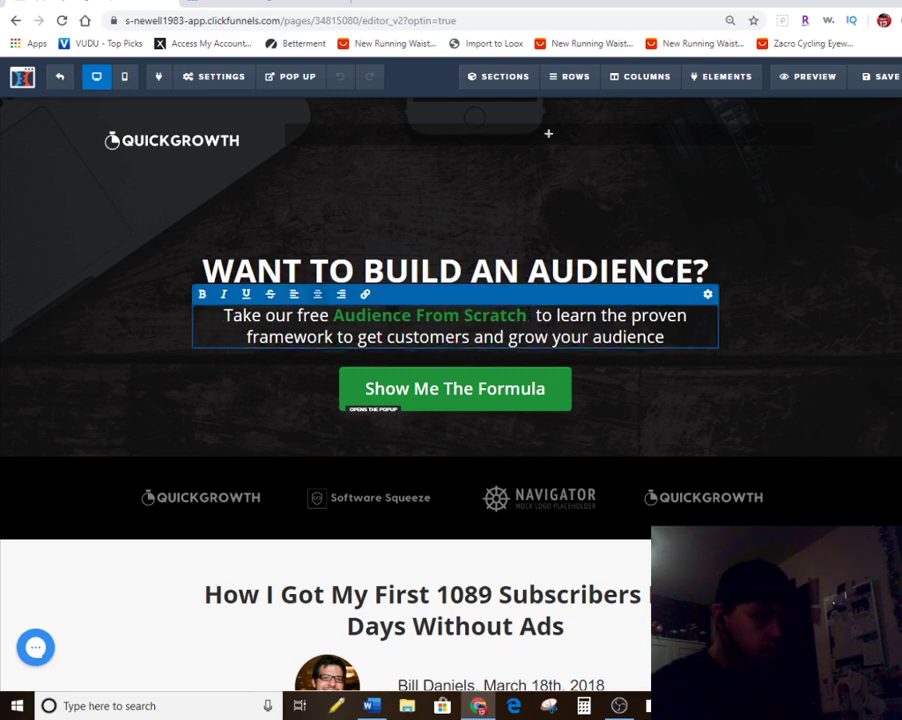
{"action": "type", "text": "hahaha "}
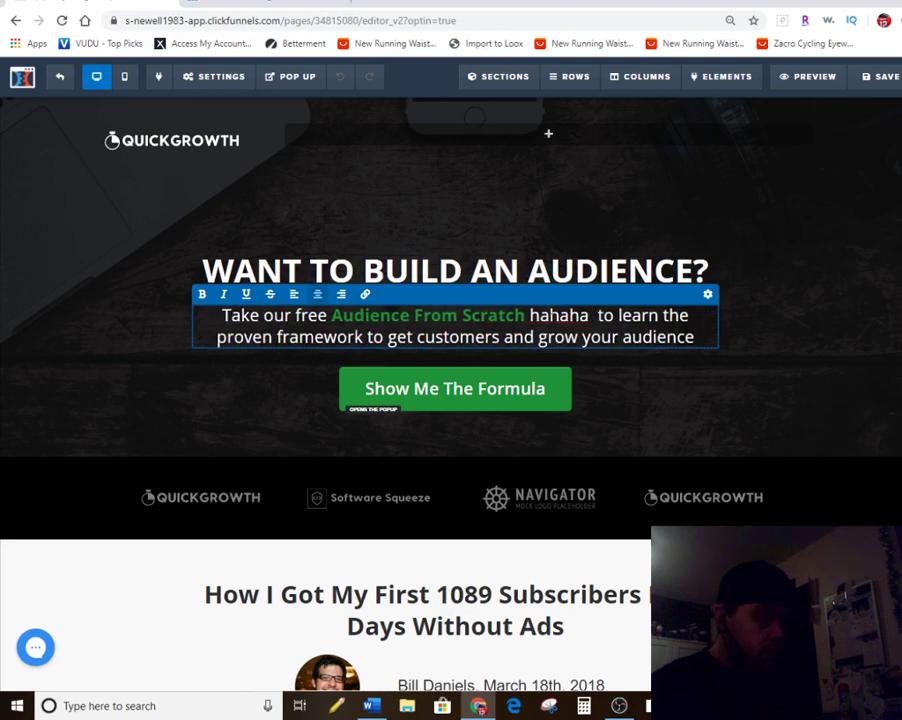
{"action": "type", "text": "my busi"}
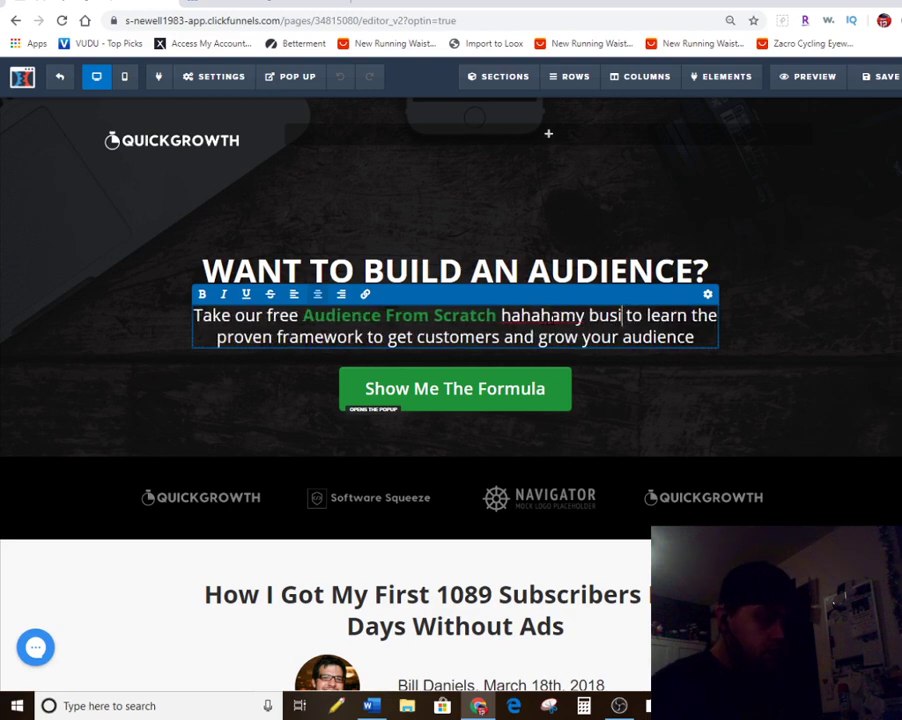
{"action": "type", "text": "ness info"}
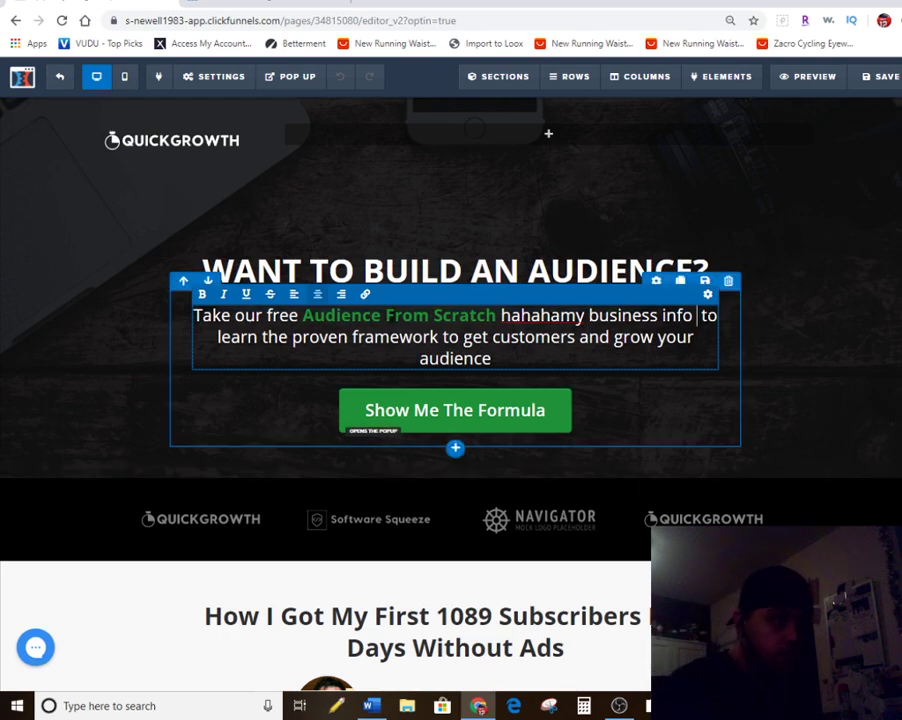
- Delete the subheadline's wording before "to learn the proven framework", leaving only "Ta" in front of it
{"action": "key", "text": "BackSpace"}
{"action": "key", "text": "BackSpace"}
{"action": "key", "text": "BackSpace"}
{"action": "key", "text": "BackSpace"}
{"action": "key", "text": "BackSpace"}
{"action": "key", "text": "BackSpace"}
{"action": "key", "text": "BackSpace"}
{"action": "key", "text": "BackSpace"}
{"action": "key", "text": "BackSpace"}
{"action": "key", "text": "BackSpace"}
{"action": "key", "text": "BackSpace"}
{"action": "key", "text": "BackSpace"}
{"action": "key", "text": "BackSpace"}
{"action": "key", "text": "BackSpace"}
{"action": "key", "text": "BackSpace"}
{"action": "key", "text": "BackSpace"}
{"action": "key", "text": "BackSpace"}
{"action": "key", "text": "BackSpace"}
{"action": "key", "text": "BackSpace"}
{"action": "key", "text": "BackSpace"}
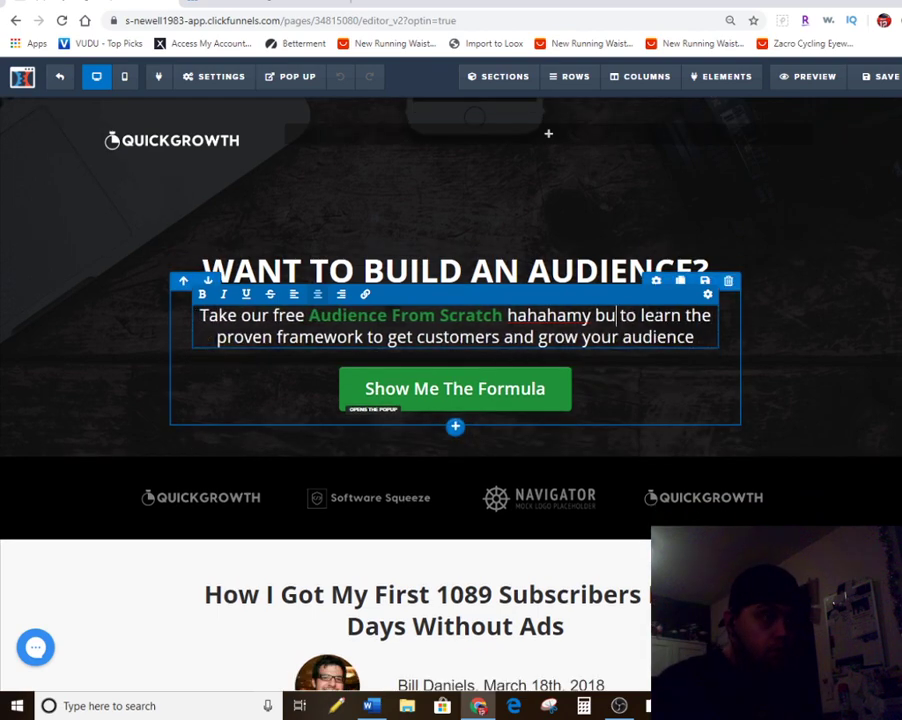
{"action": "key", "text": "BackSpace"}
{"action": "key", "text": "BackSpace"}
{"action": "key", "text": "BackSpace"}
{"action": "key", "text": "BackSpace"}
{"action": "key", "text": "BackSpace"}
{"action": "key", "text": "BackSpace"}
{"action": "key", "text": "BackSpace"}
{"action": "key", "text": "BackSpace"}
{"action": "key", "text": "BackSpace"}
{"action": "key", "text": "BackSpace"}
{"action": "key", "text": "BackSpace"}
{"action": "key", "text": "BackSpace"}
{"action": "key", "text": "BackSpace"}
{"action": "key", "text": "BackSpace"}
{"action": "key", "text": "BackSpace"}
{"action": "key", "text": "BackSpace"}
{"action": "key", "text": "BackSpace"}
{"action": "key", "text": "BackSpace"}
{"action": "key", "text": "BackSpace"}
{"action": "key", "text": "BackSpace"}
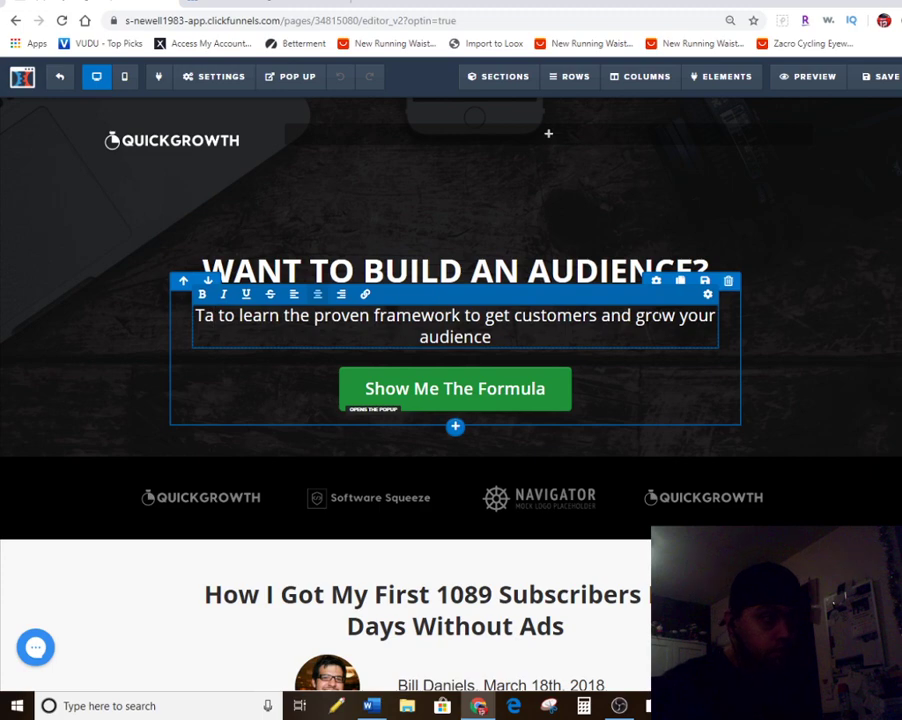
{"action": "left_click", "coordinate": [852, 371]}
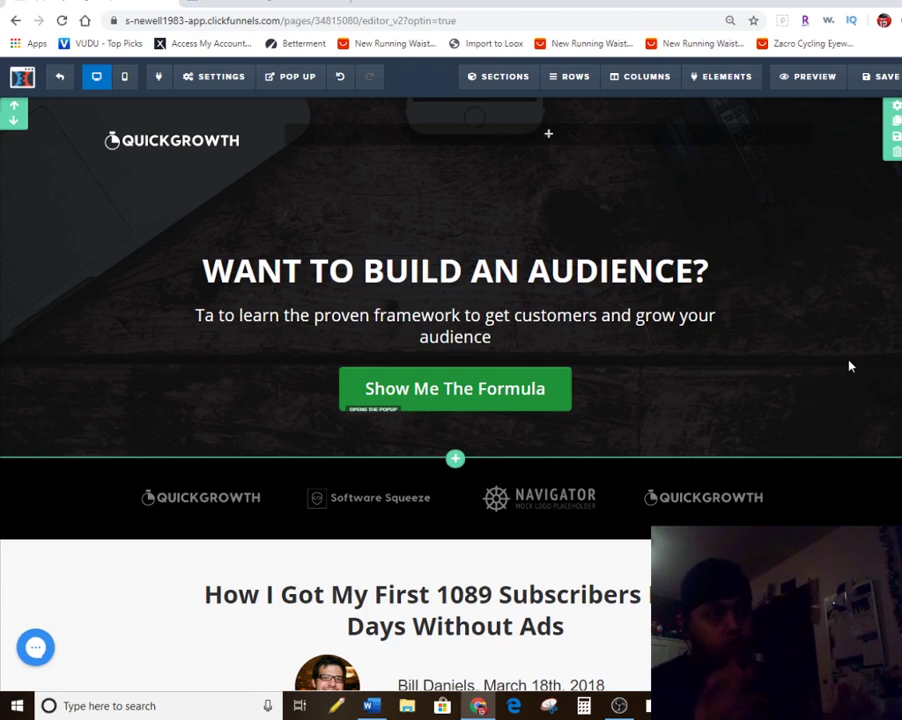
- Replace the round author photo below the "How I Got My First 1089 Subscribers" headline with the plain fishing lure image from the library
{"action": "scroll", "coordinate": [799, 505], "scroll_direction": "down", "scroll_amount": 3}
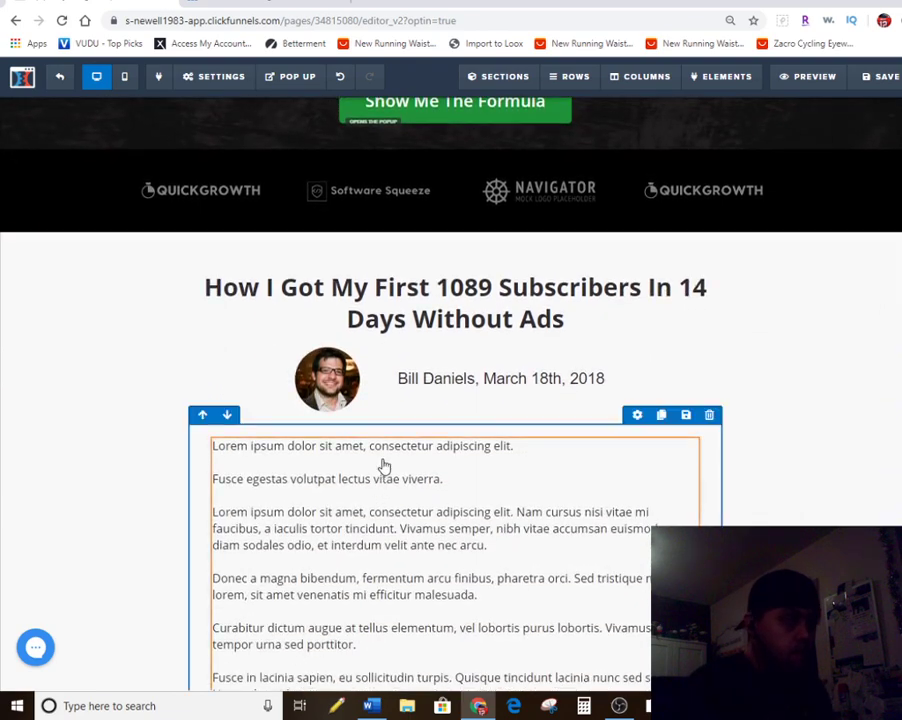
{"action": "left_click", "coordinate": [329, 385]}
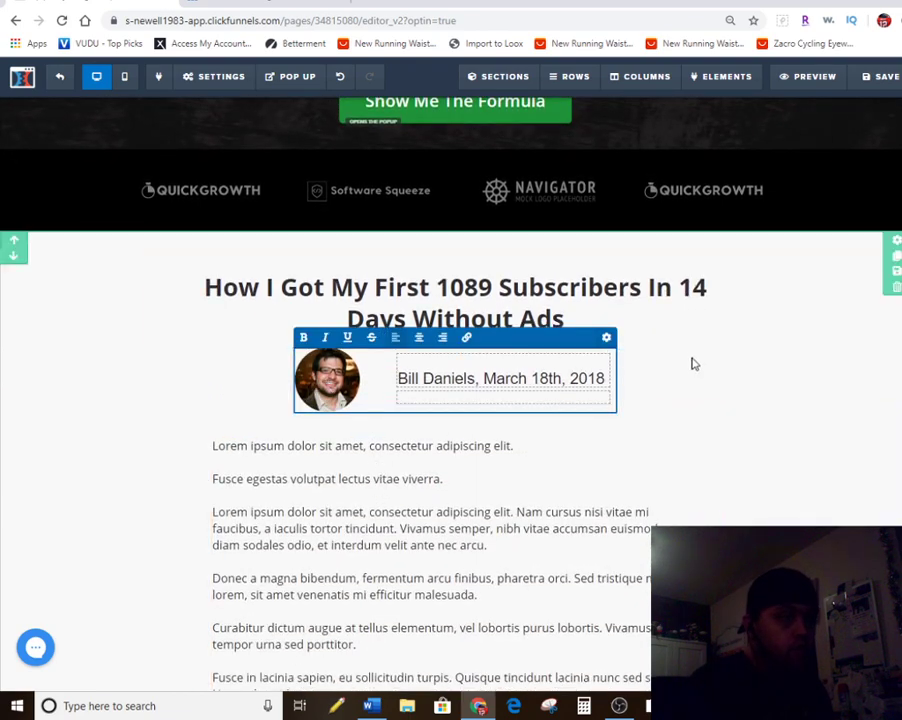
{"action": "left_click", "coordinate": [725, 390]}
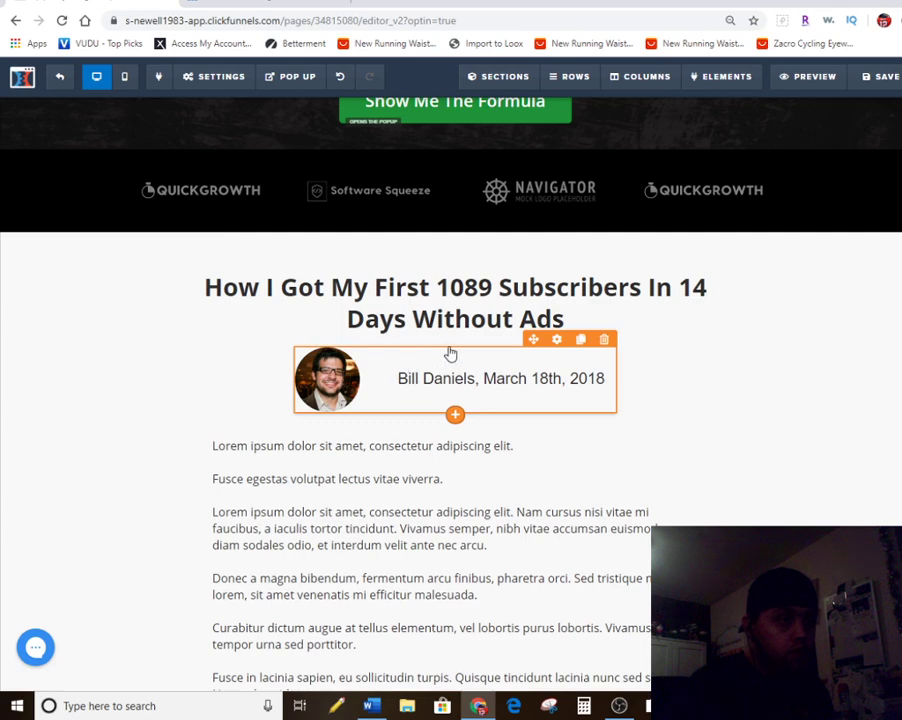
{"action": "left_click", "coordinate": [558, 340]}
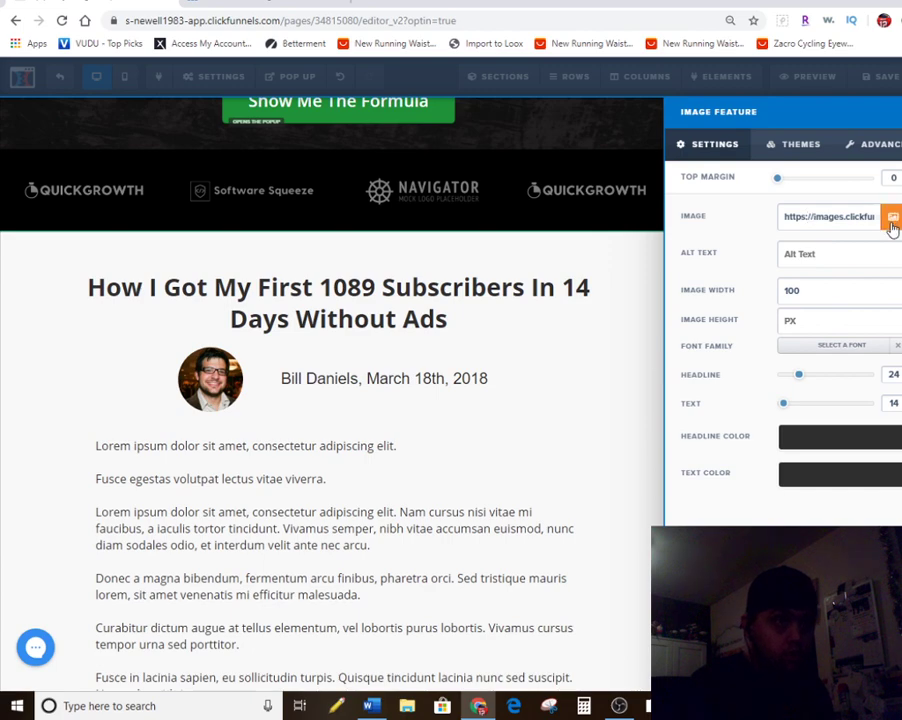
{"action": "left_click", "coordinate": [891, 222]}
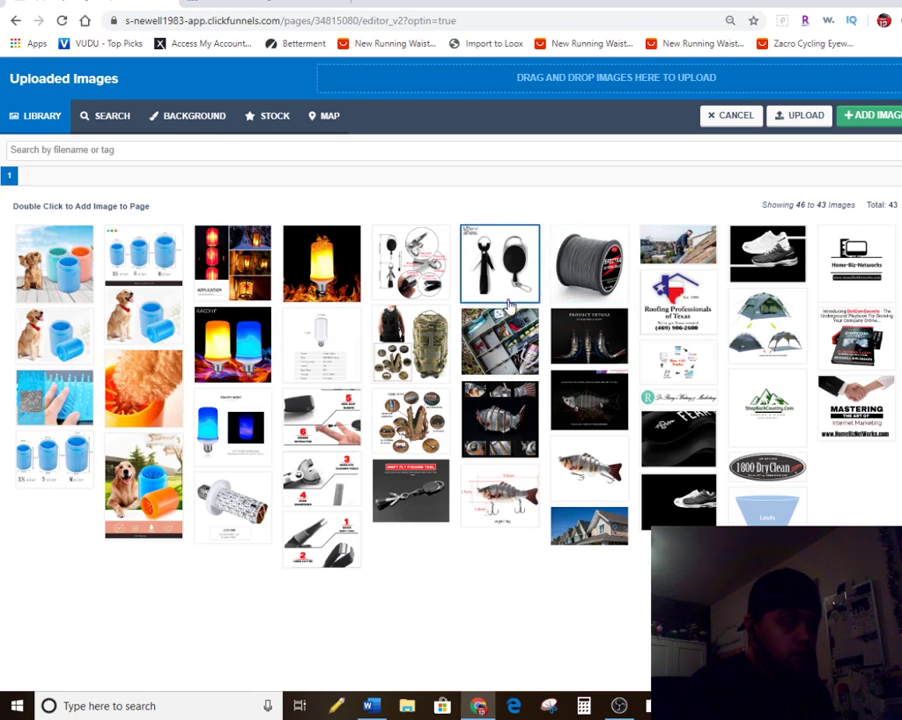
{"action": "left_click", "coordinate": [590, 468]}
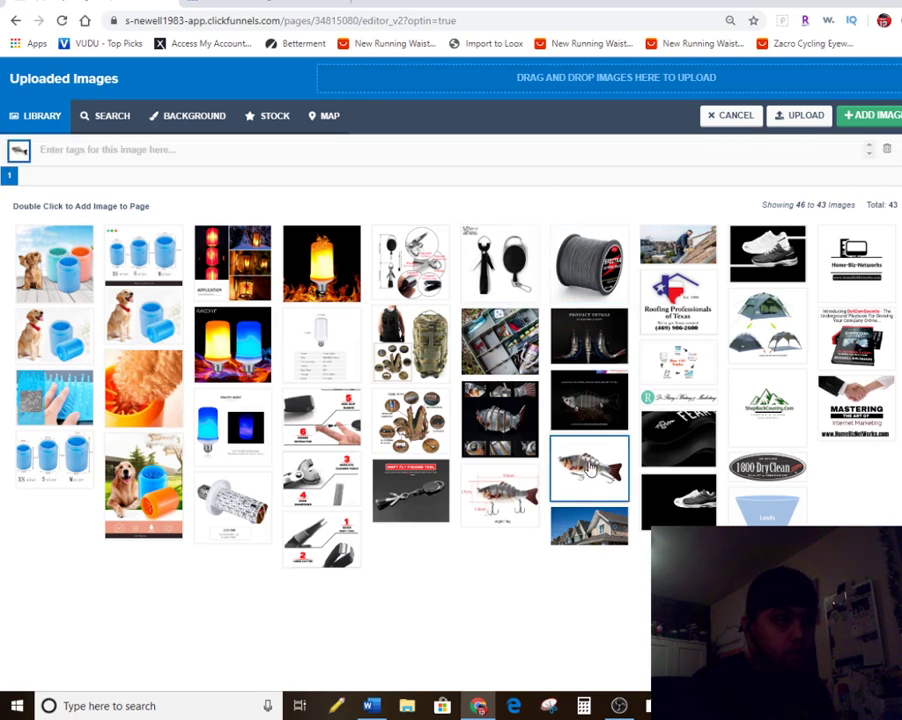
{"action": "left_click", "coordinate": [866, 118]}
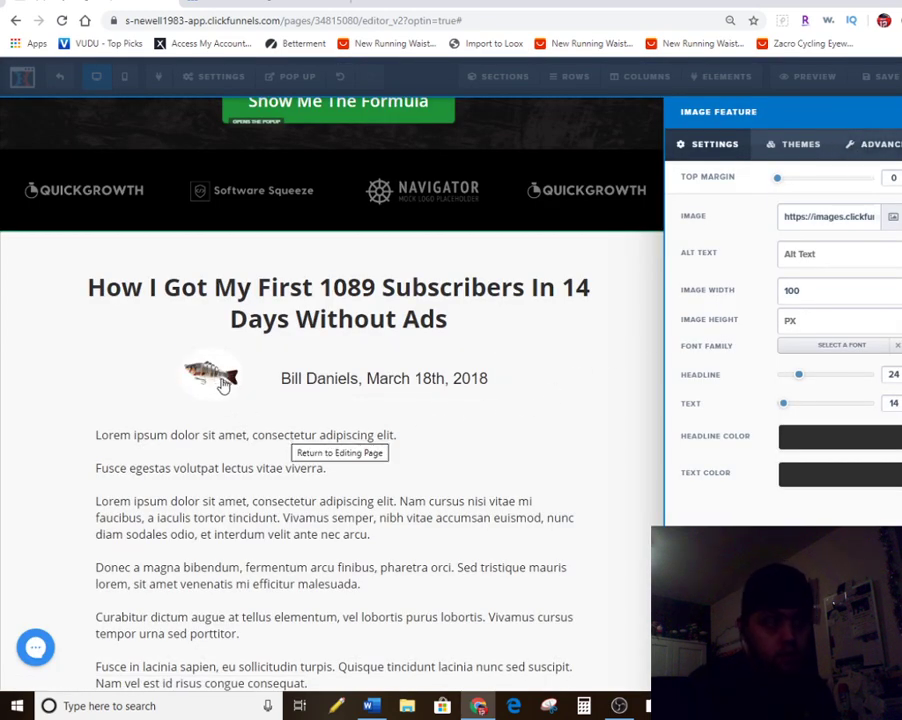
{"action": "left_click", "coordinate": [252, 441]}
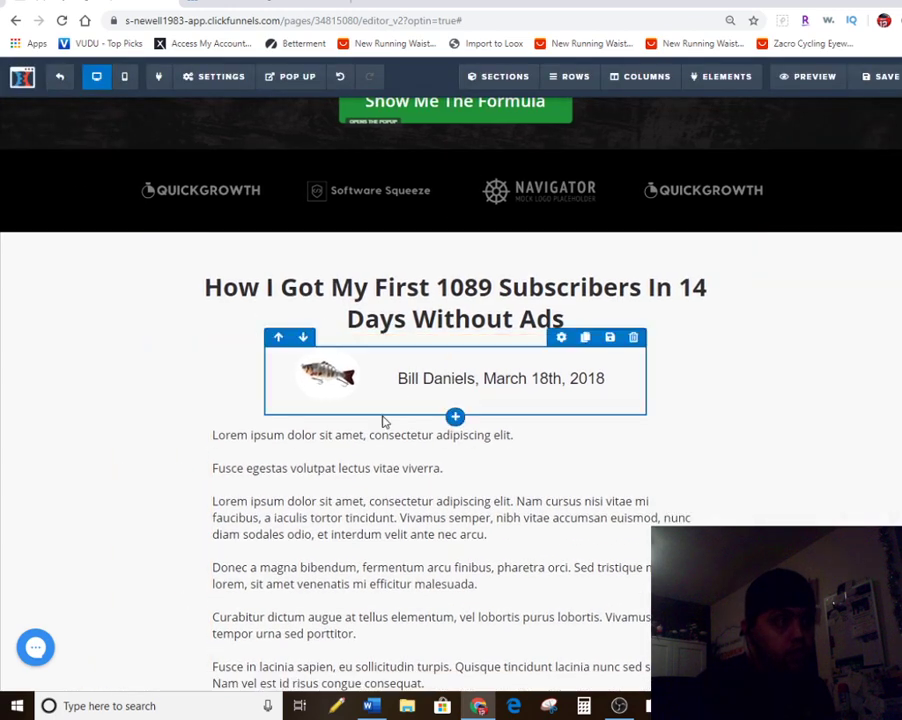
- Review the Word checklist from "Set up an account" to "Set up auto responder", and return to the page's "Show Me The Formula" button
{"action": "left_click", "coordinate": [371, 706]}
{"action": "left_click", "coordinate": [455, 502]}
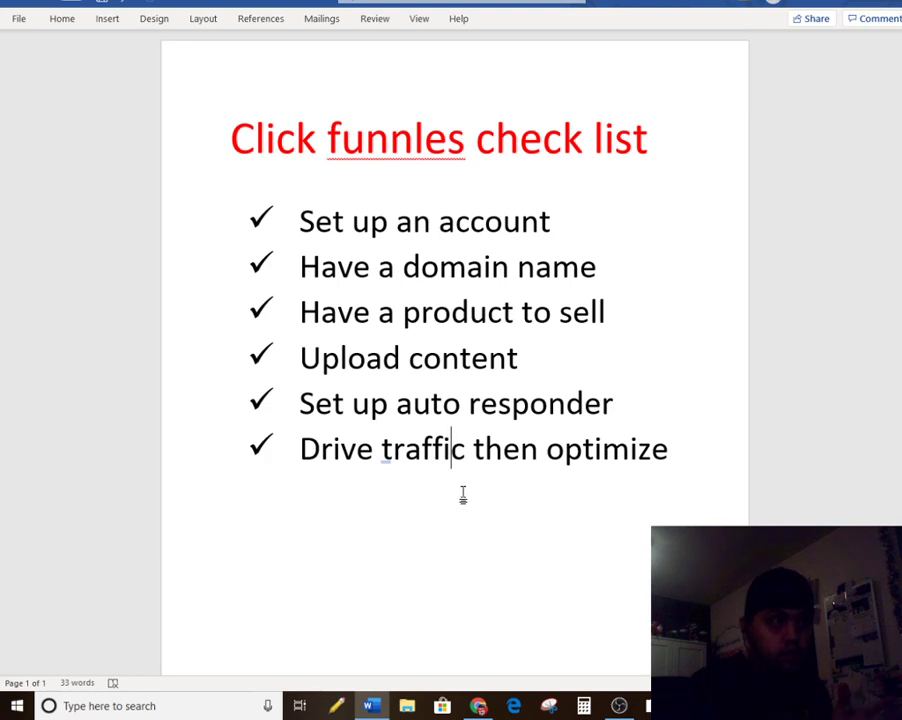
{"action": "left_click_drag", "start_coordinate": [555, 219], "coordinate": [327, 224]}
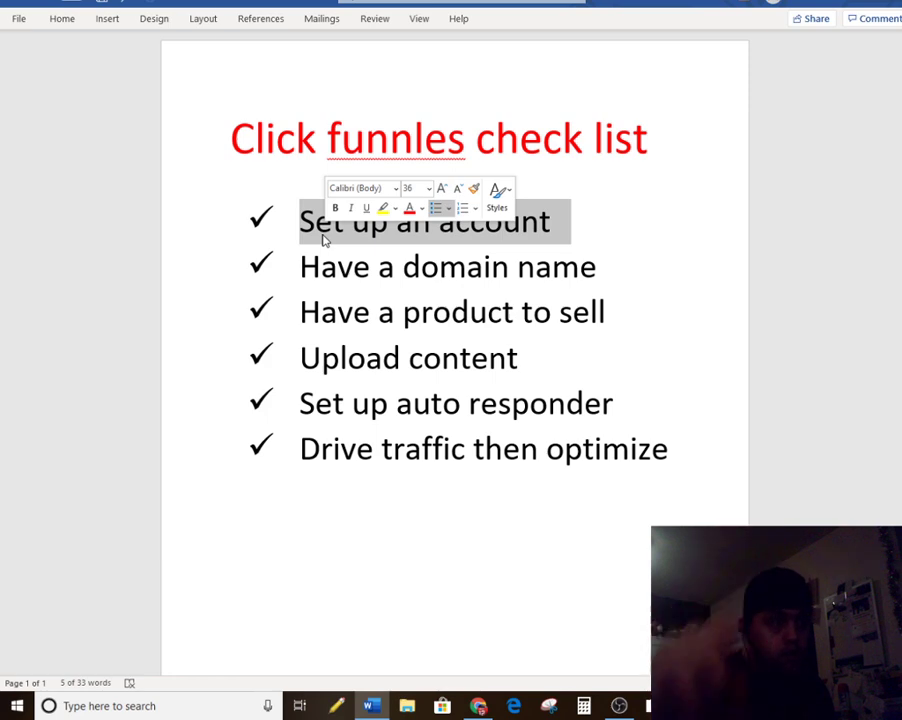
{"action": "left_click_drag", "start_coordinate": [602, 263], "coordinate": [333, 272]}
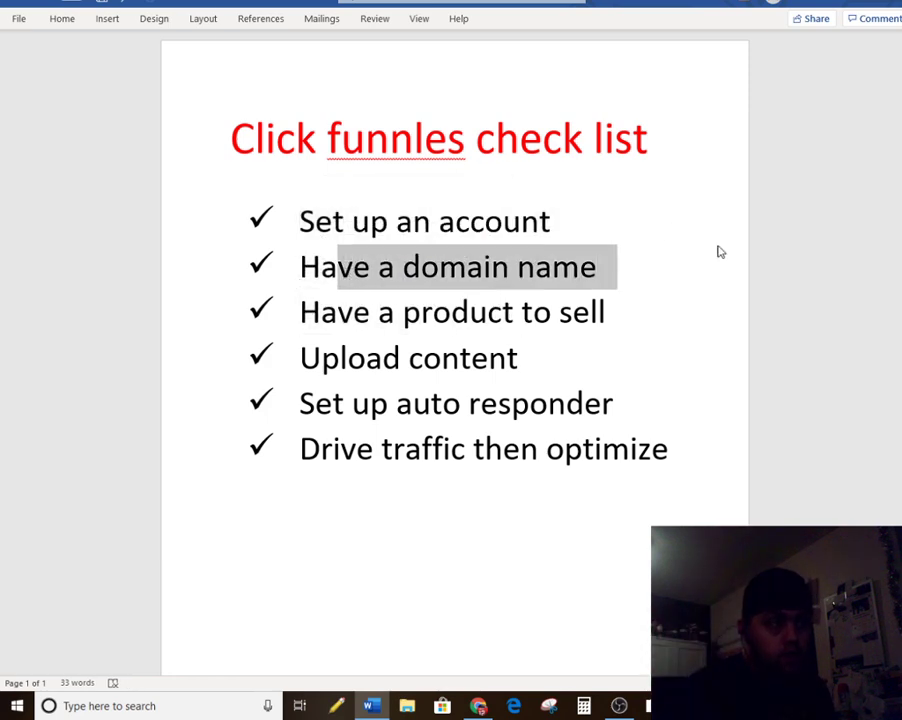
{"action": "left_click", "coordinate": [615, 310]}
{"action": "triple_click", "coordinate": [465, 339]}
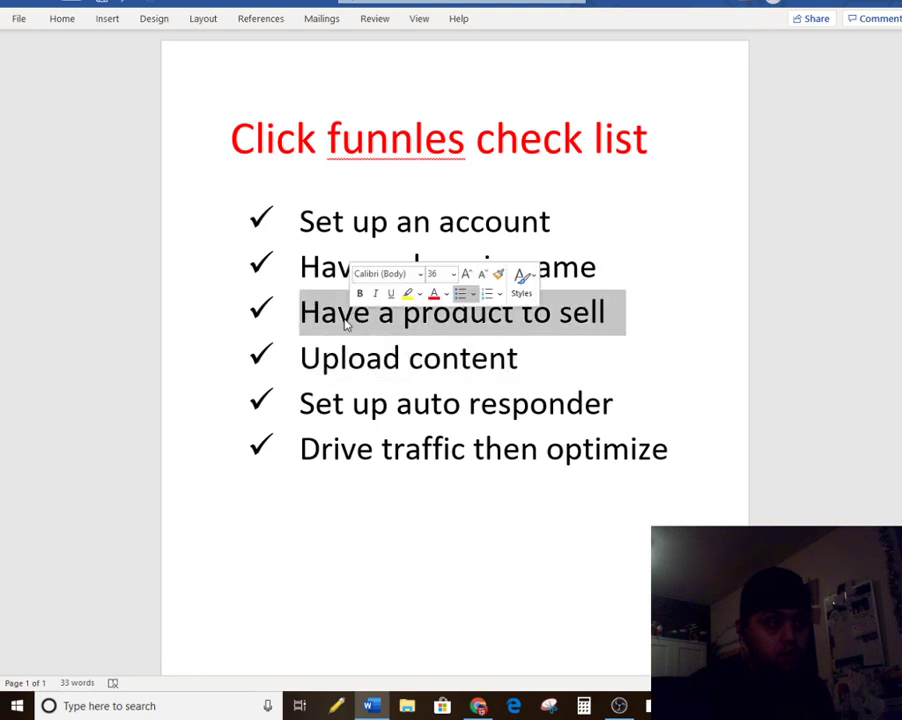
{"action": "left_click_drag", "start_coordinate": [534, 361], "coordinate": [338, 328]}
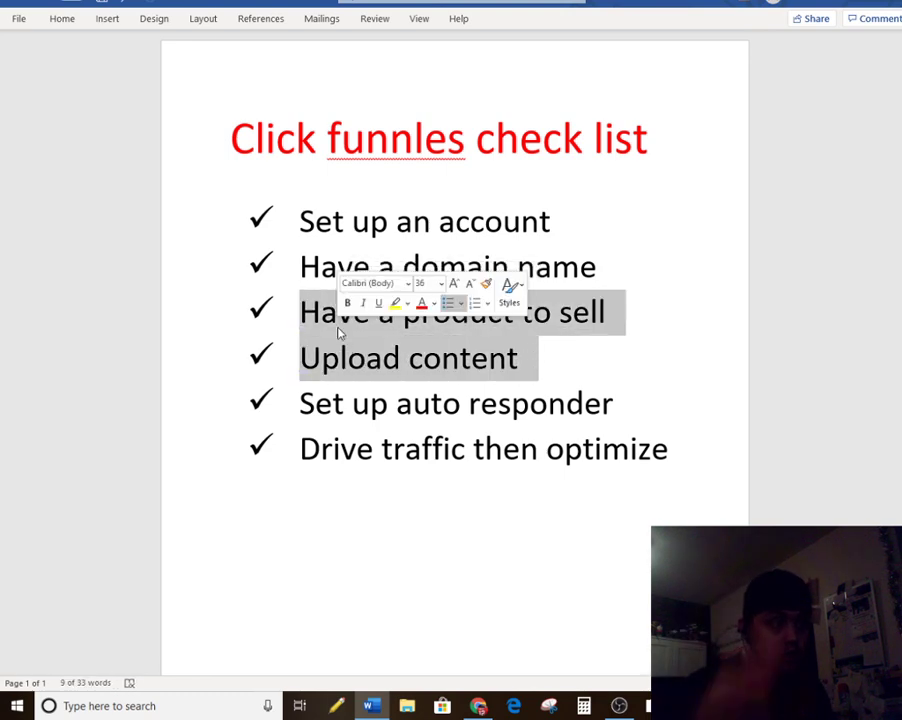
{"action": "left_click", "coordinate": [614, 380]}
{"action": "left_click_drag", "start_coordinate": [628, 402], "coordinate": [335, 420]}
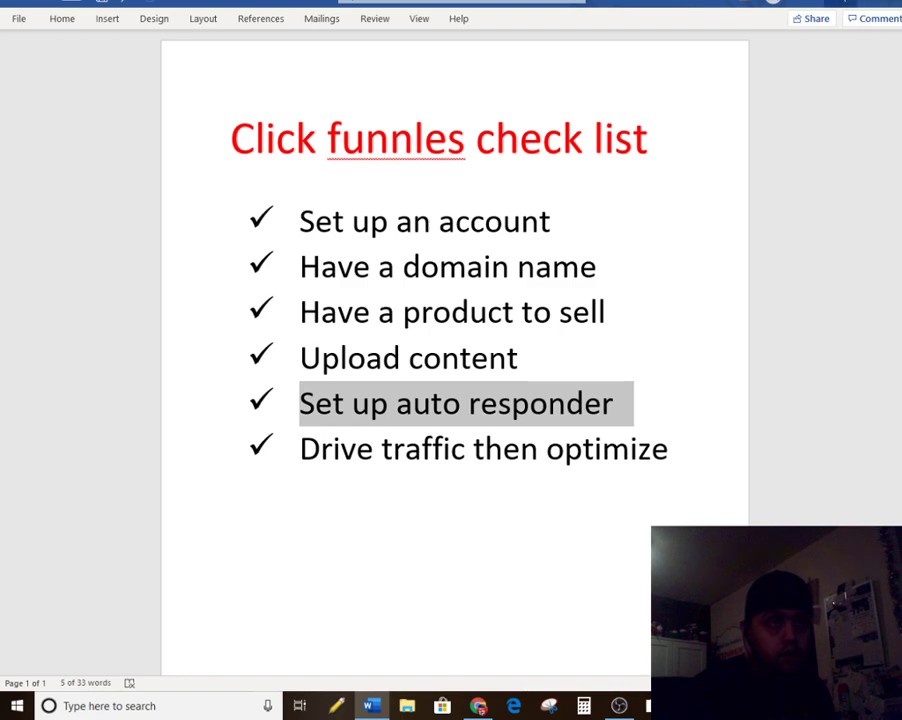
{"action": "left_click", "coordinate": [840, 4]}
{"action": "scroll", "coordinate": [726, 449], "scroll_direction": "up", "scroll_amount": 3}
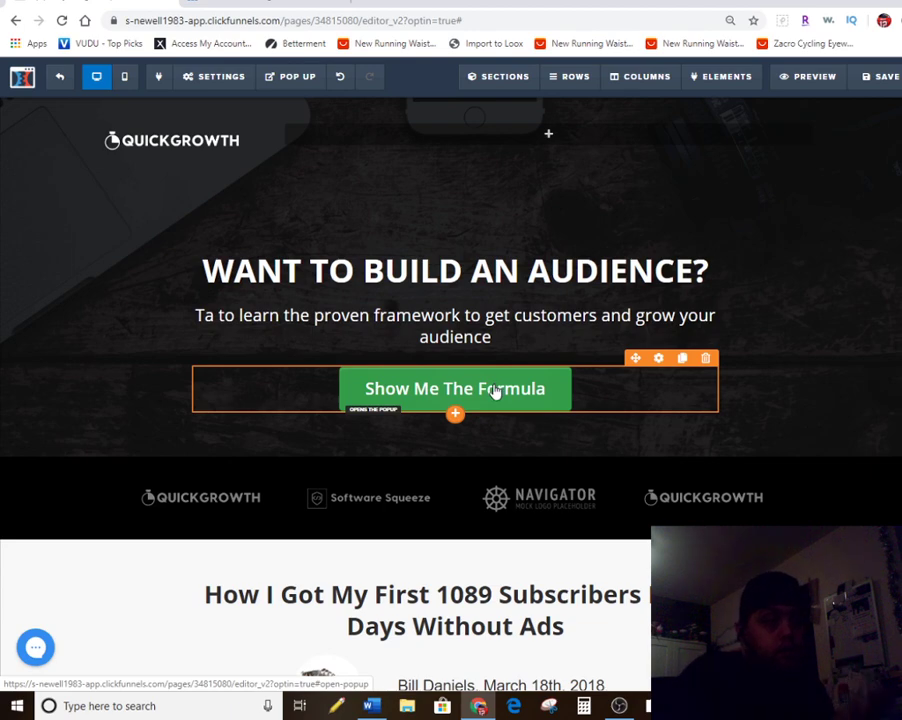
- Set the "Show Me The Formula" button's action to go to the next step in the funnel
{"action": "left_click", "coordinate": [659, 359]}
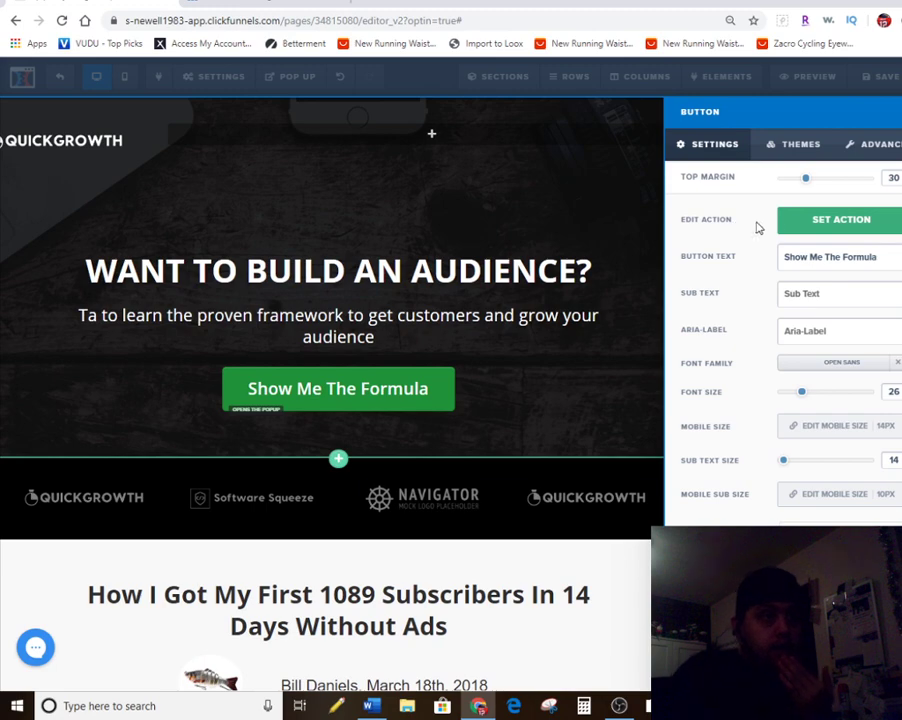
{"action": "left_click", "coordinate": [798, 229]}
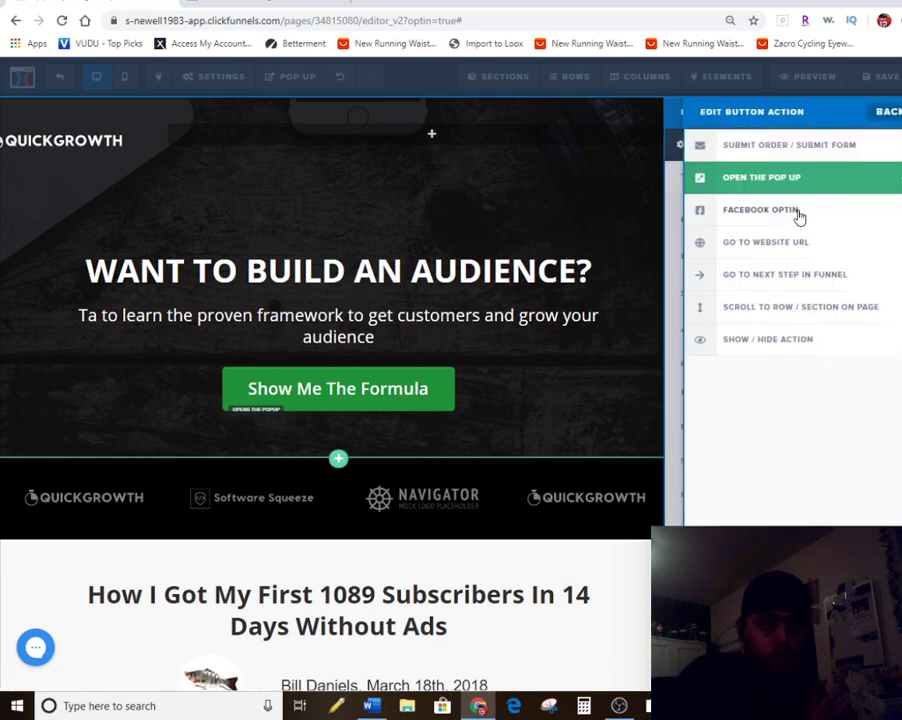
{"action": "left_click", "coordinate": [798, 281]}
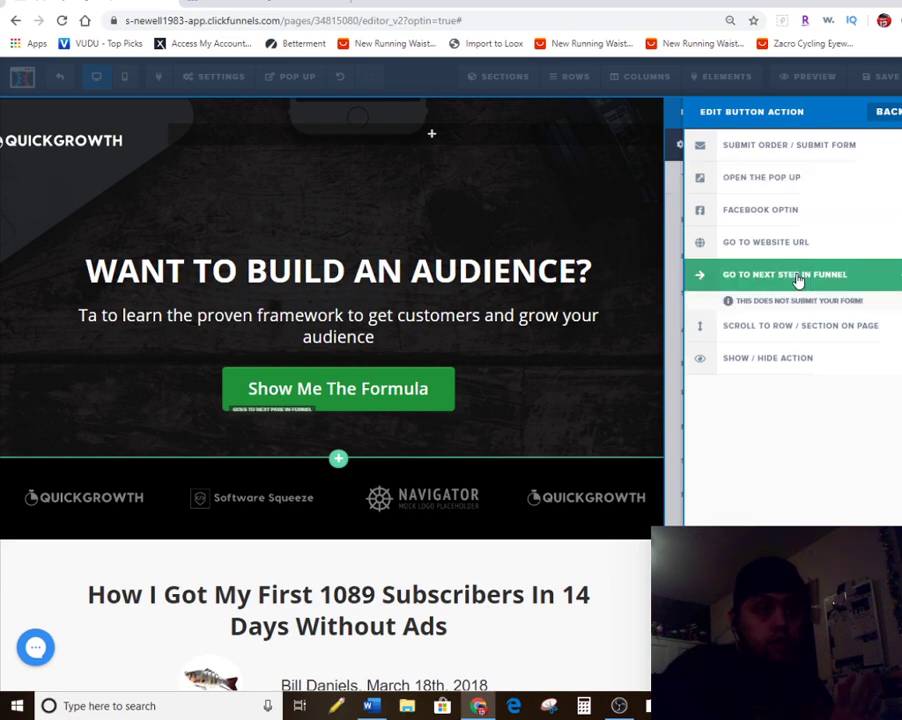
{"action": "left_click", "coordinate": [886, 112]}
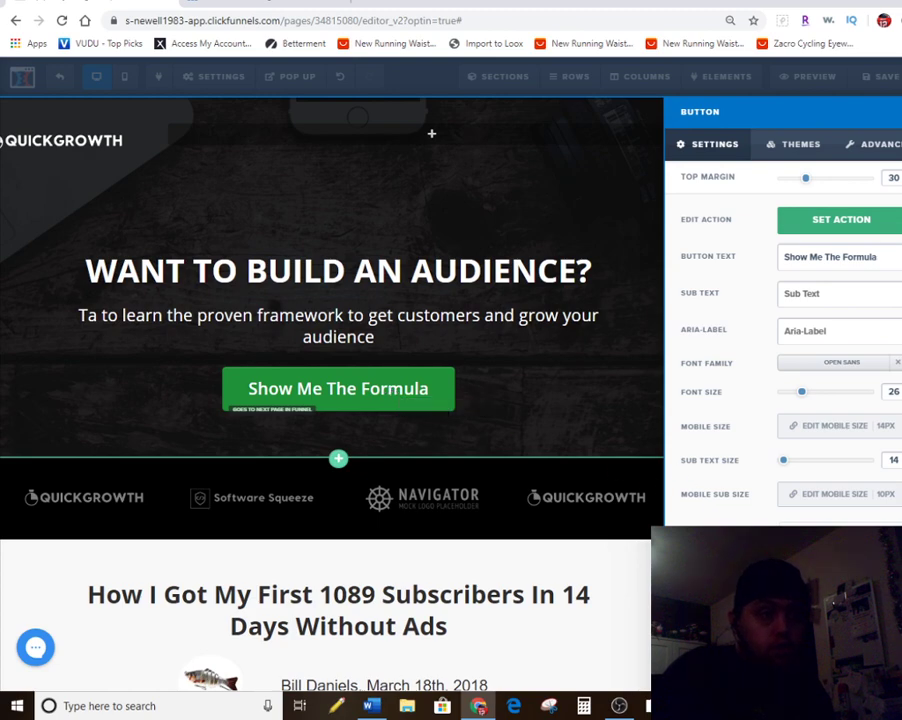
- Try dark navy as the "Show Me The Formula" button's color, restore its green, and return to the page
{"action": "left_click", "coordinate": [840, 558]}
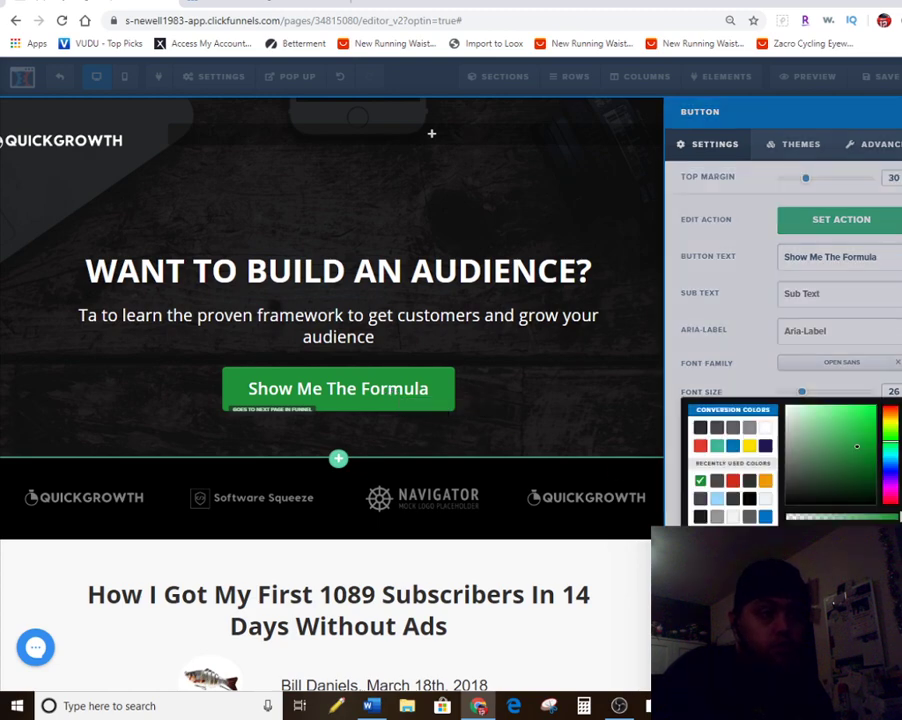
{"action": "left_click", "coordinate": [766, 446]}
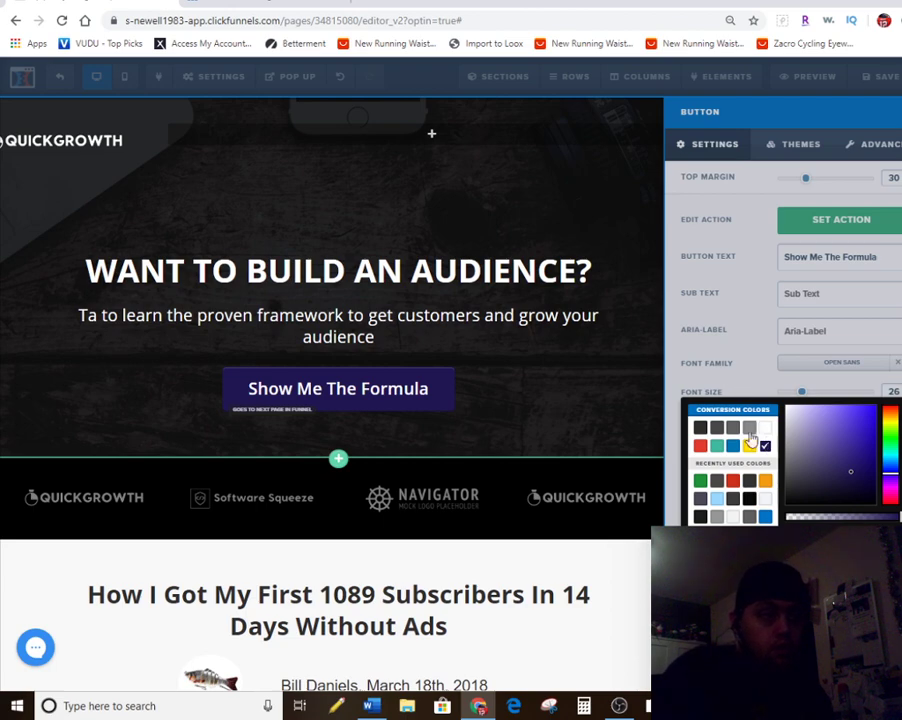
{"action": "left_click", "coordinate": [700, 482]}
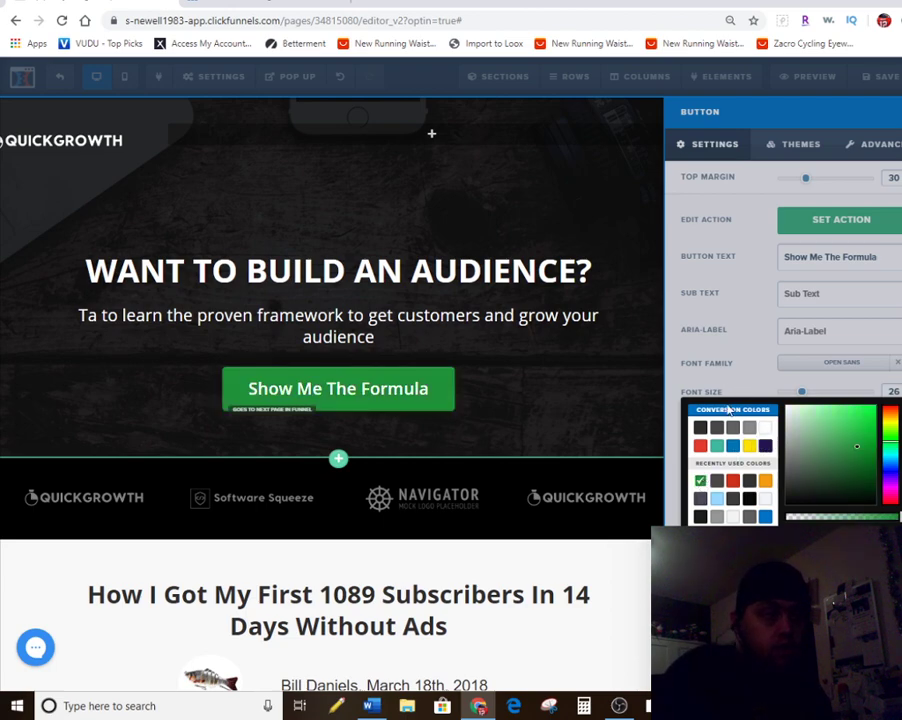
{"action": "left_click", "coordinate": [745, 395]}
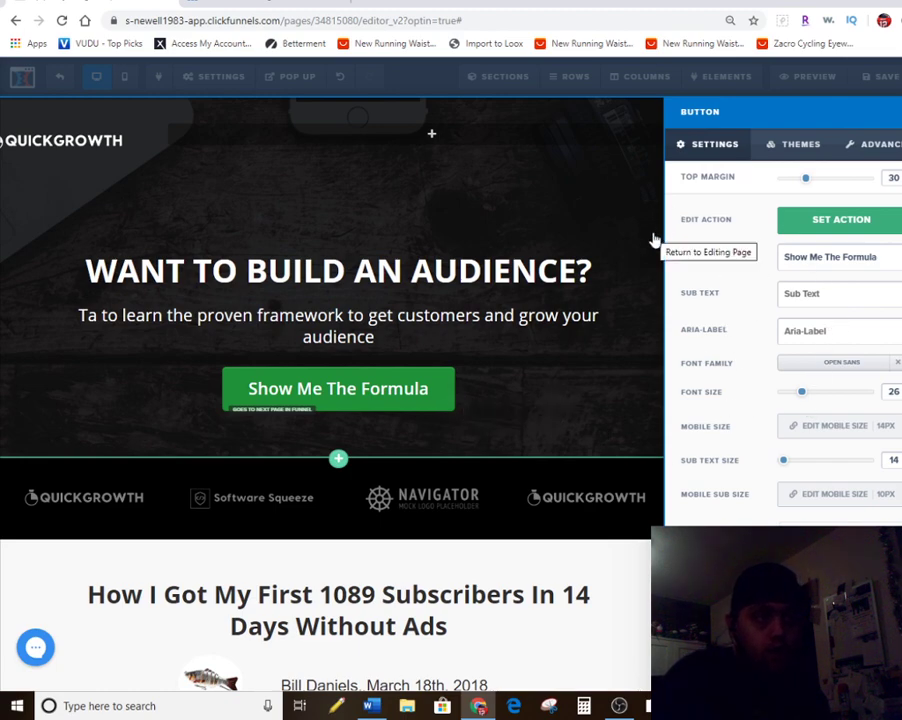
{"action": "left_click", "coordinate": [627, 265]}
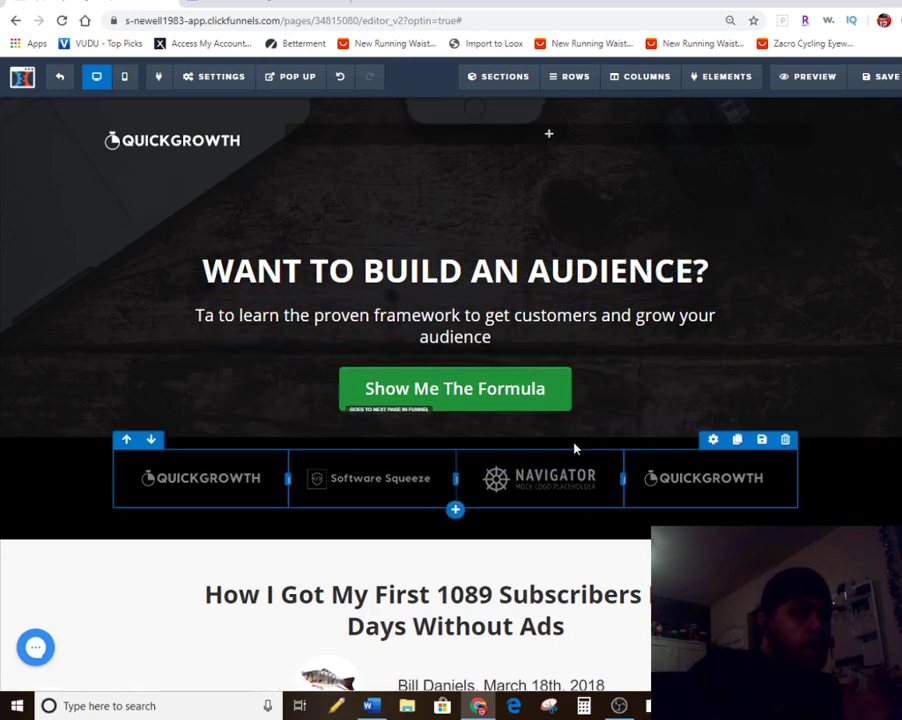
- Add a one-column row directly beneath the "Get the Audience Formula" button near the page's end
{"action": "scroll", "coordinate": [709, 512], "scroll_direction": "down", "scroll_amount": 4}
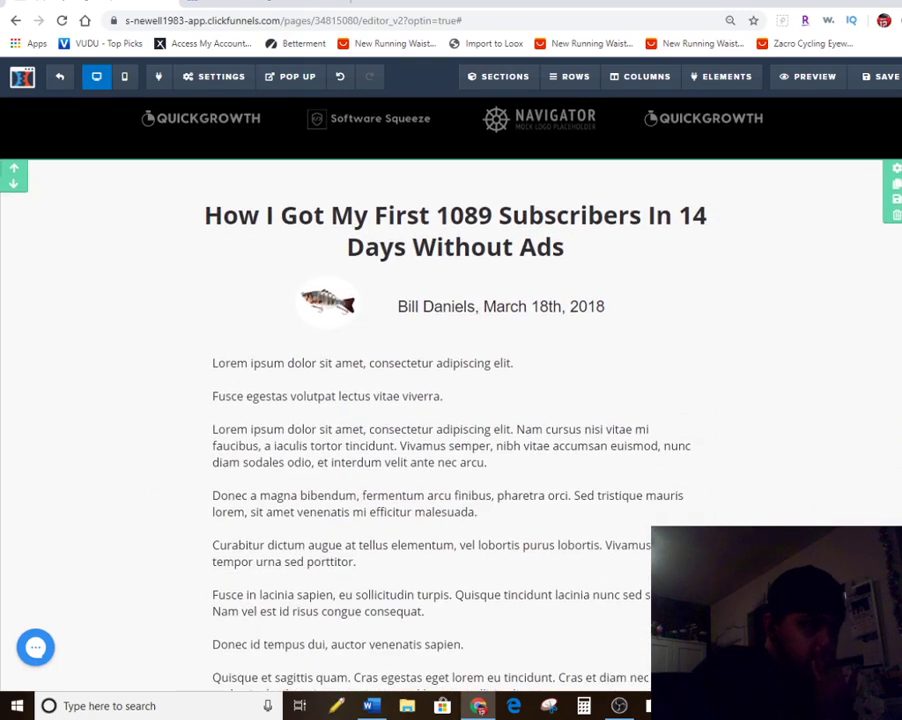
{"action": "scroll", "coordinate": [451, 400], "scroll_direction": "down", "scroll_amount": 5}
{"action": "scroll", "coordinate": [451, 400], "scroll_direction": "down", "scroll_amount": 2}
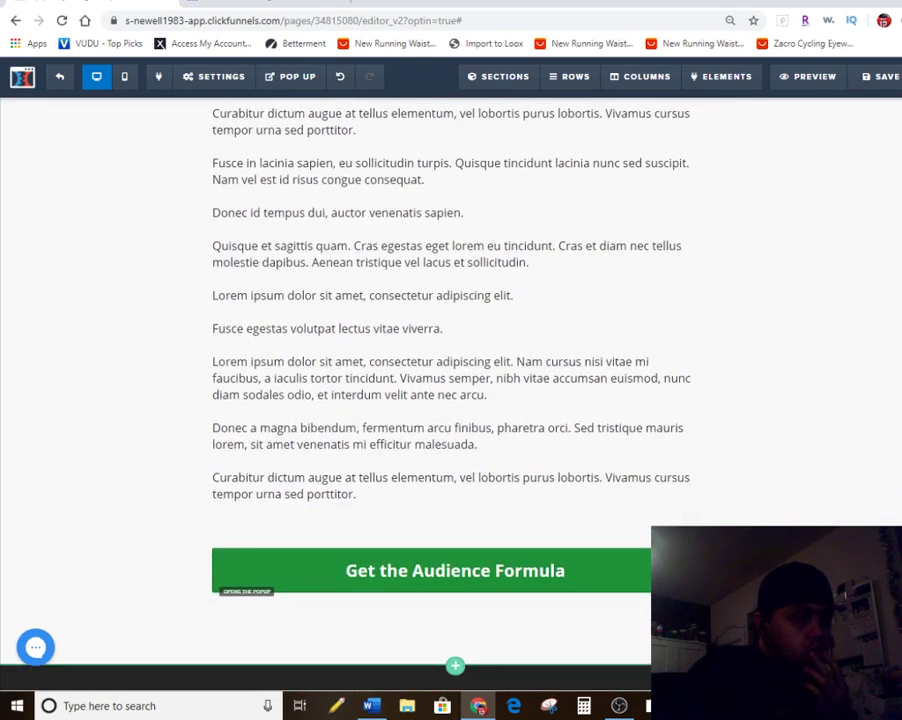
{"action": "scroll", "coordinate": [585, 466], "scroll_direction": "down", "scroll_amount": 1}
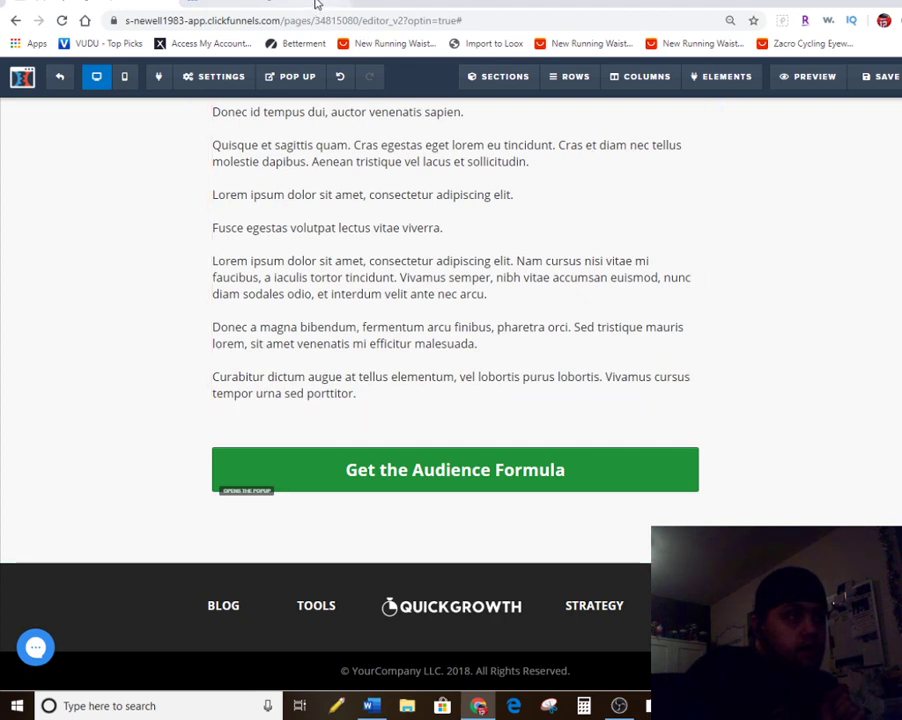
{"action": "mouse_move", "coordinate": [515, 80]}
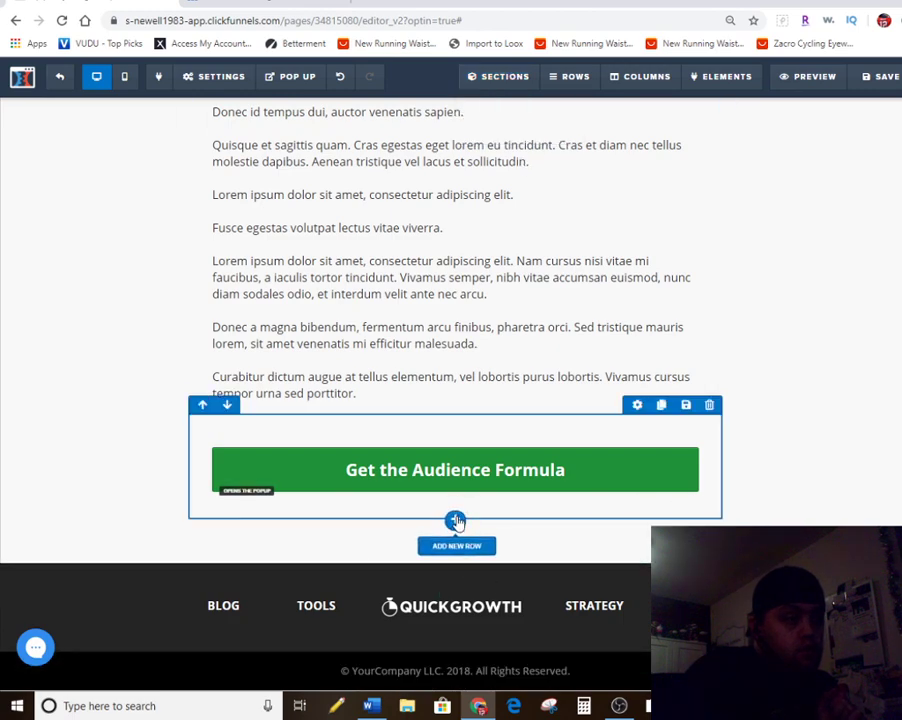
{"action": "left_click", "coordinate": [455, 521]}
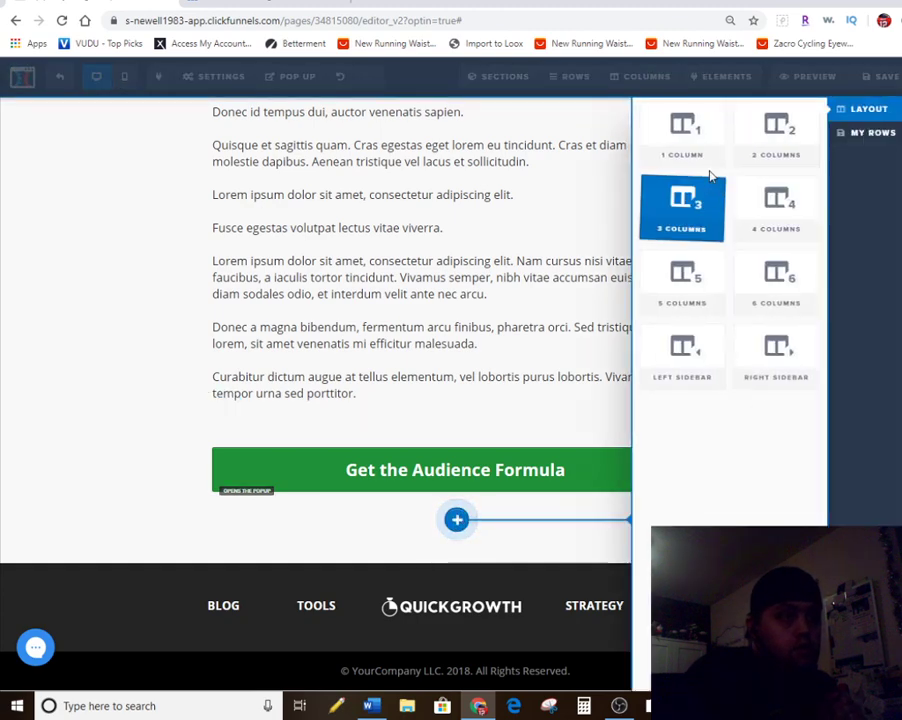
{"action": "left_click", "coordinate": [683, 130]}
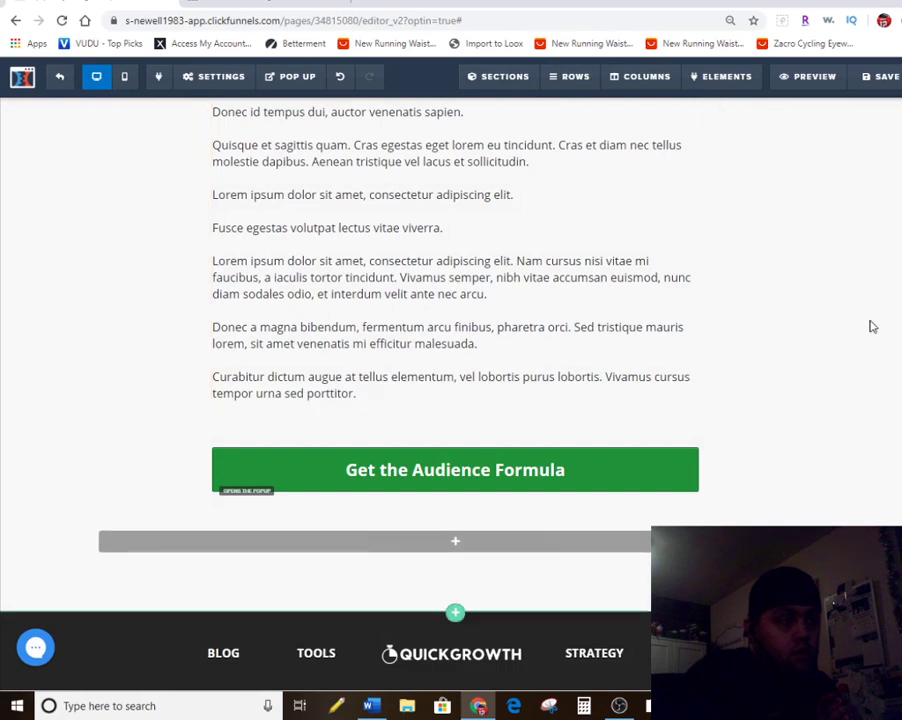
- Place an Input form element in the empty row below the "Get the Audience Formula" button
{"action": "mouse_move", "coordinate": [455, 548]}
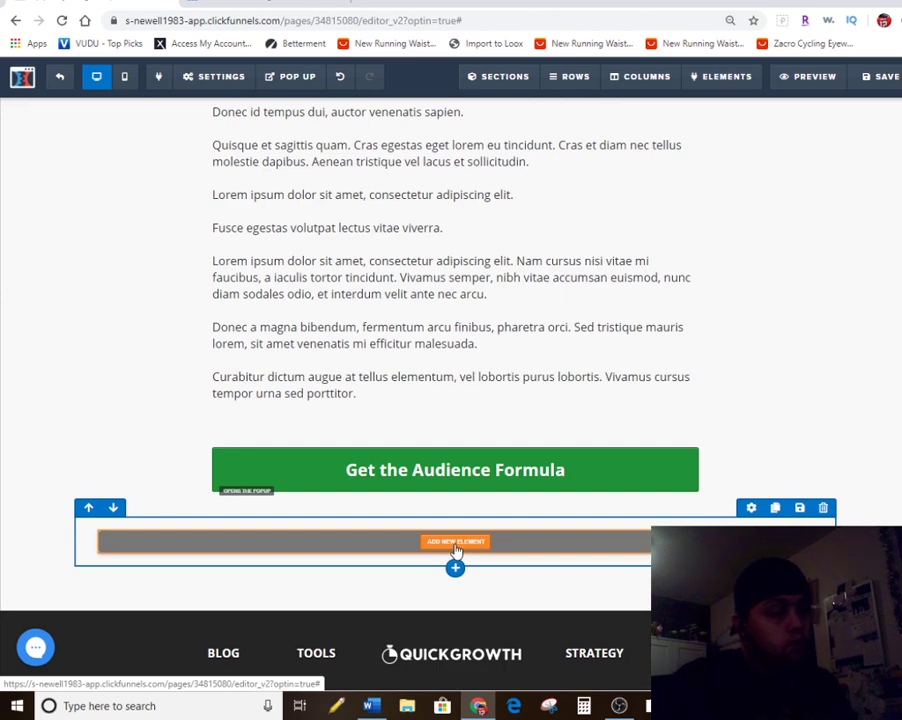
{"action": "left_click", "coordinate": [455, 545]}
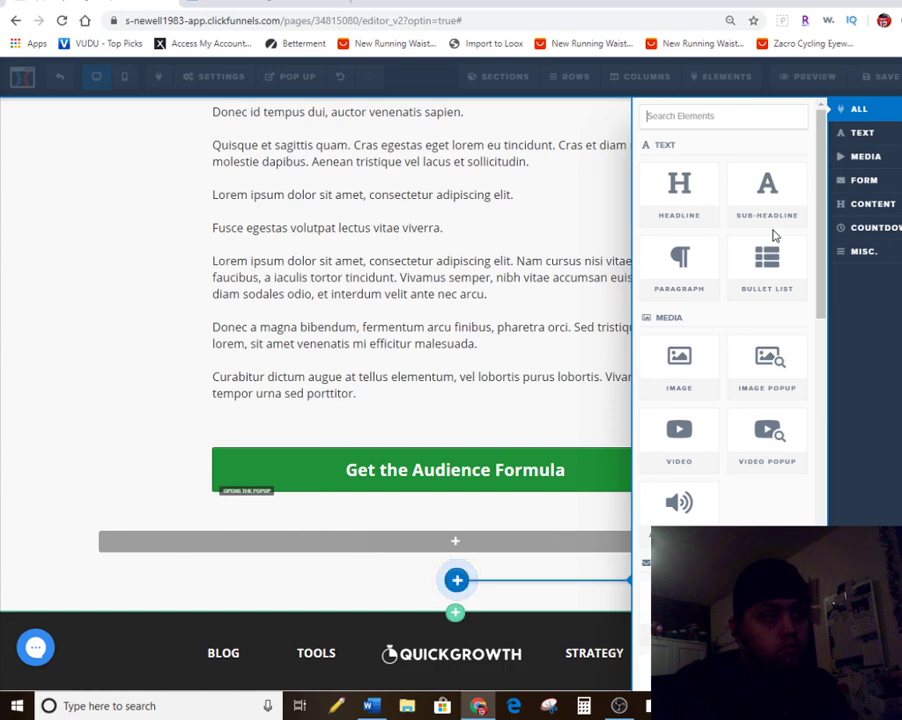
{"action": "scroll", "coordinate": [773, 235], "scroll_direction": "down", "scroll_amount": 1}
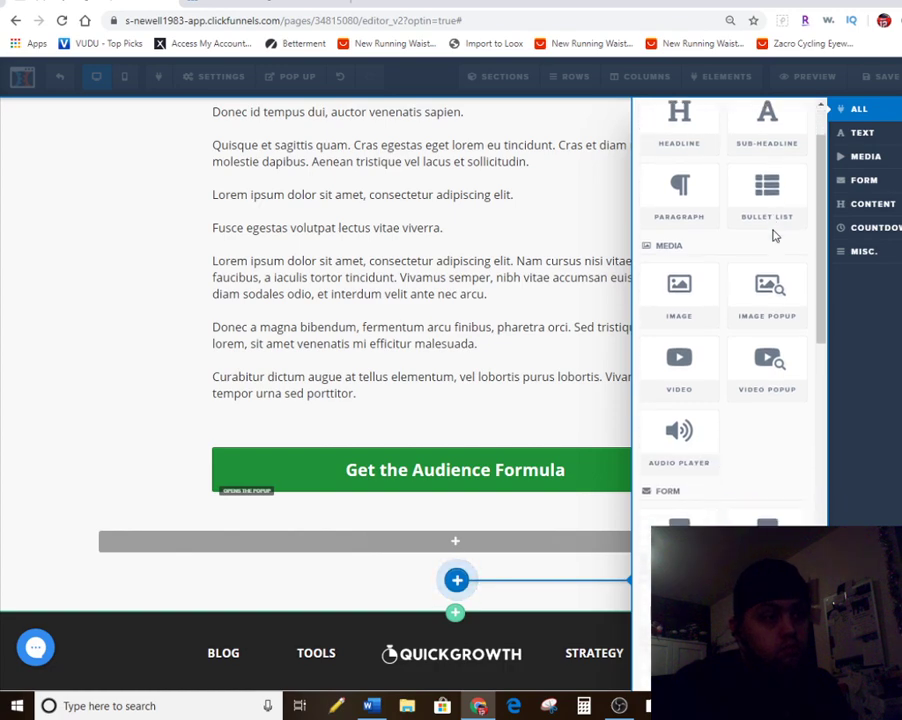
{"action": "scroll", "coordinate": [773, 235], "scroll_direction": "down", "scroll_amount": 2}
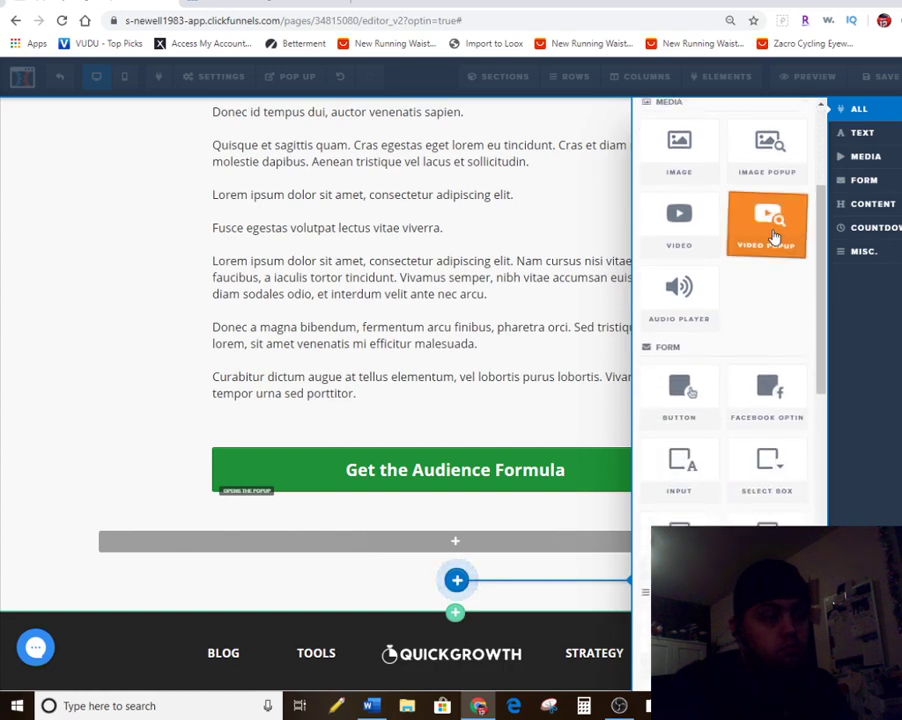
{"action": "scroll", "coordinate": [773, 235], "scroll_direction": "up", "scroll_amount": 3}
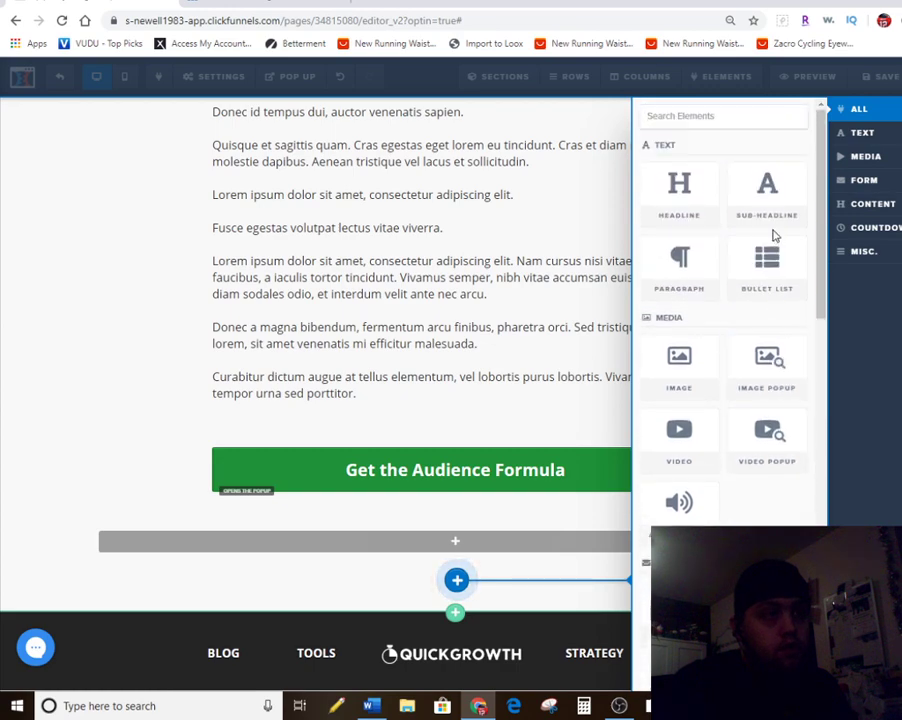
{"action": "left_click", "coordinate": [868, 182]}
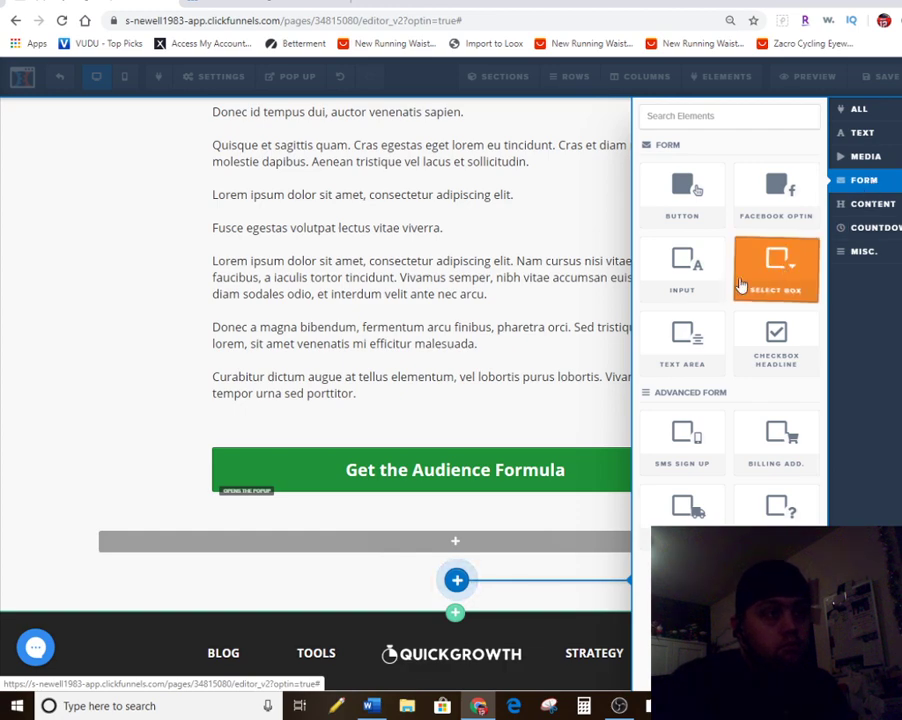
{"action": "left_click", "coordinate": [681, 276]}
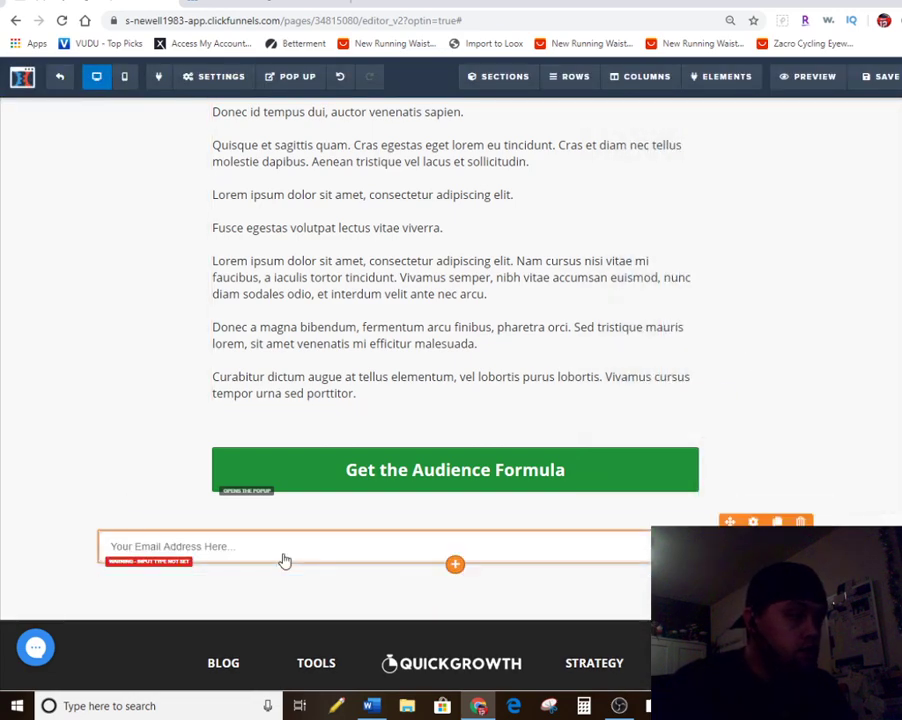
- Add another one-column row beneath the email input and place a Headline element in it
{"action": "left_click", "coordinate": [456, 581]}
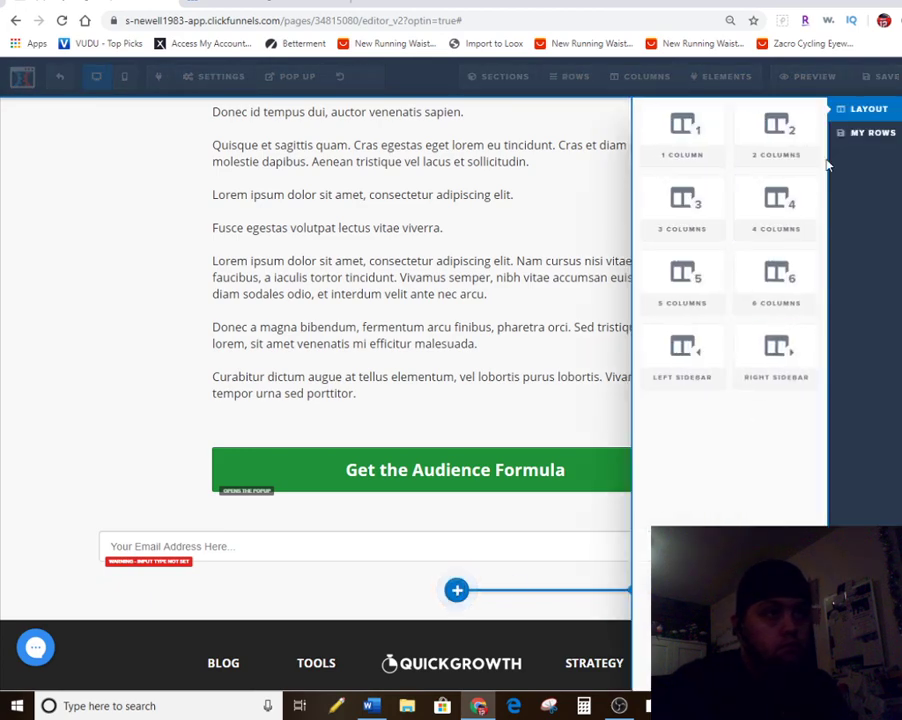
{"action": "left_click", "coordinate": [686, 152]}
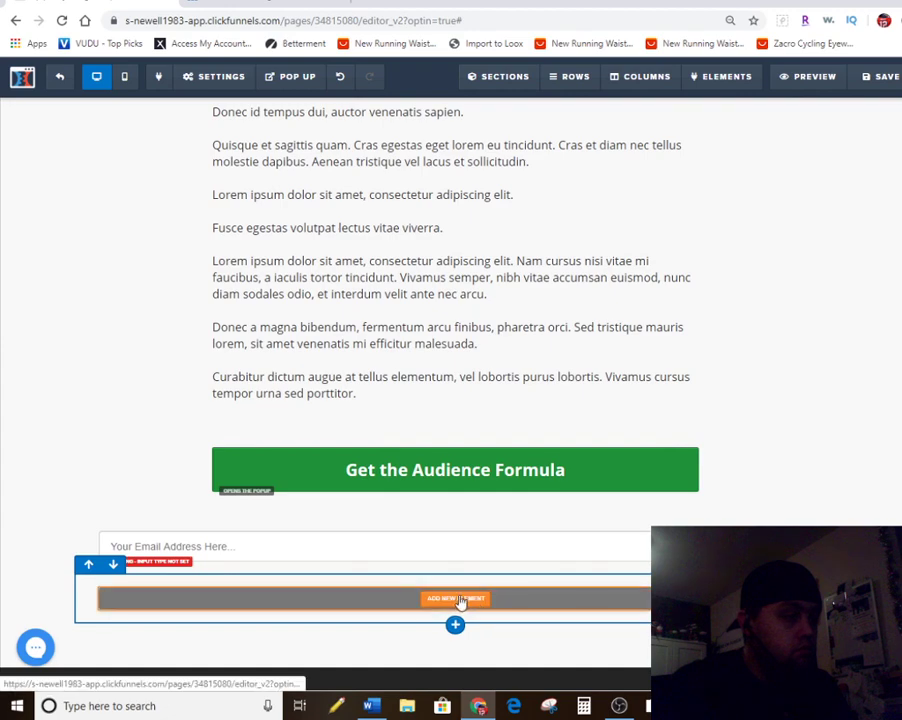
{"action": "left_click", "coordinate": [460, 603]}
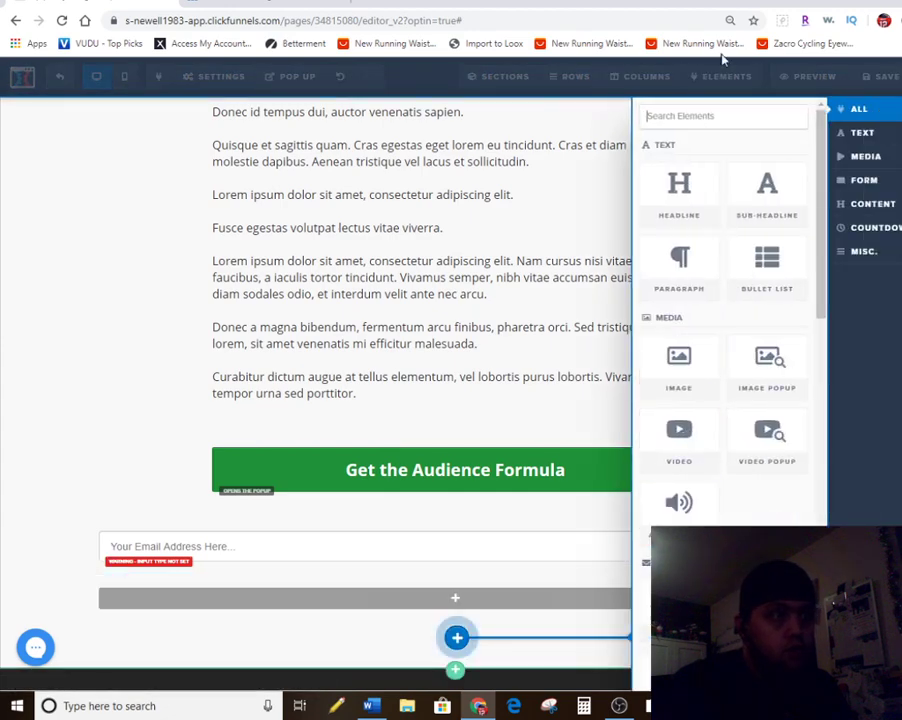
{"action": "left_click", "coordinate": [675, 205]}
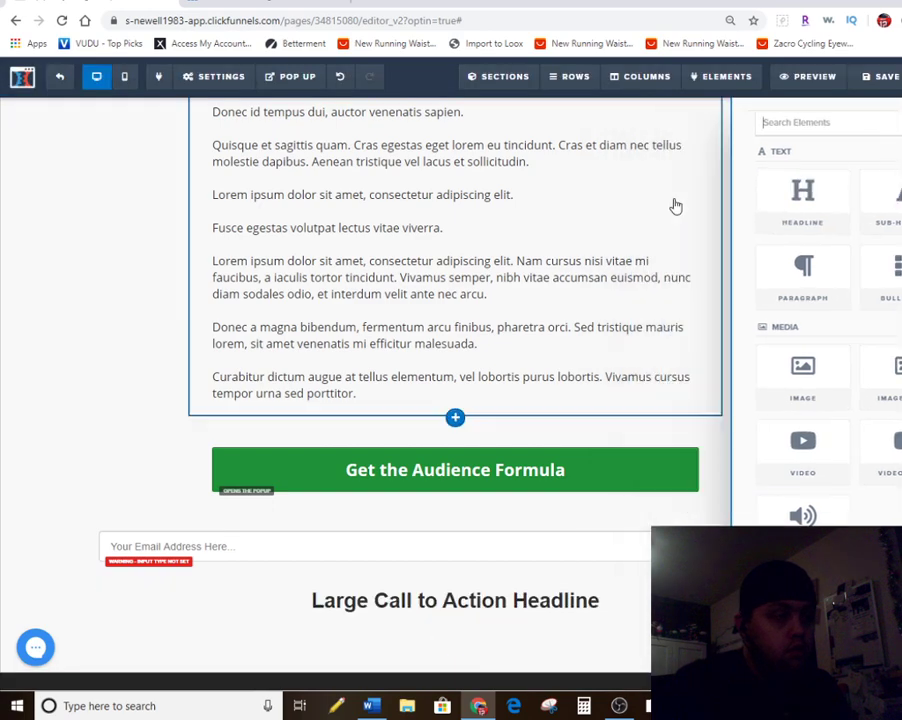
- Clear the placeholder text "Large Call to Action Headline" from the new headline below the email input
{"action": "left_click", "coordinate": [555, 602]}
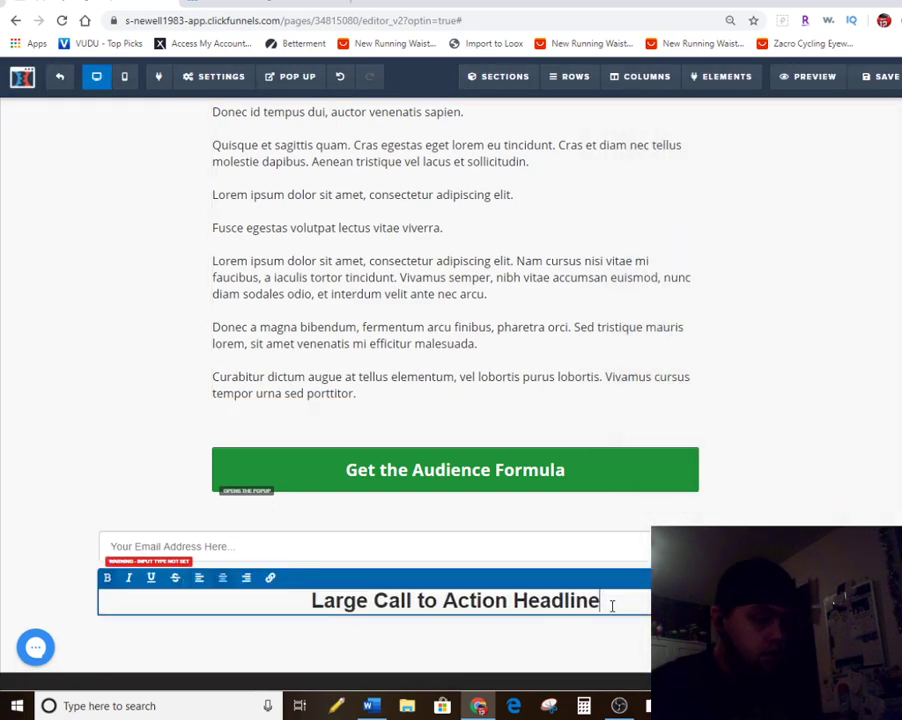
{"action": "key", "text": "BackSpace"}
{"action": "key", "text": "BackSpace"}
{"action": "key", "text": "BackSpace"}
{"action": "key", "text": "BackSpace"}
{"action": "key", "text": "BackSpace"}
{"action": "key", "text": "BackSpace"}
{"action": "key", "text": "BackSpace"}
{"action": "key", "text": "BackSpace"}
{"action": "key", "text": "BackSpace"}
{"action": "key", "text": "BackSpace"}
{"action": "key", "text": "BackSpace"}
{"action": "key", "text": "BackSpace"}
{"action": "key", "text": "BackSpace"}
{"action": "key", "text": "BackSpace"}
{"action": "key", "text": "BackSpace"}
{"action": "key", "text": "BackSpace"}
{"action": "key", "text": "BackSpace"}
{"action": "key", "text": "BackSpace"}
{"action": "key", "text": "BackSpace"}
{"action": "key", "text": "BackSpace"}
{"action": "key", "text": "BackSpace"}
{"action": "key", "text": "BackSpace"}
{"action": "key", "text": "BackSpace"}
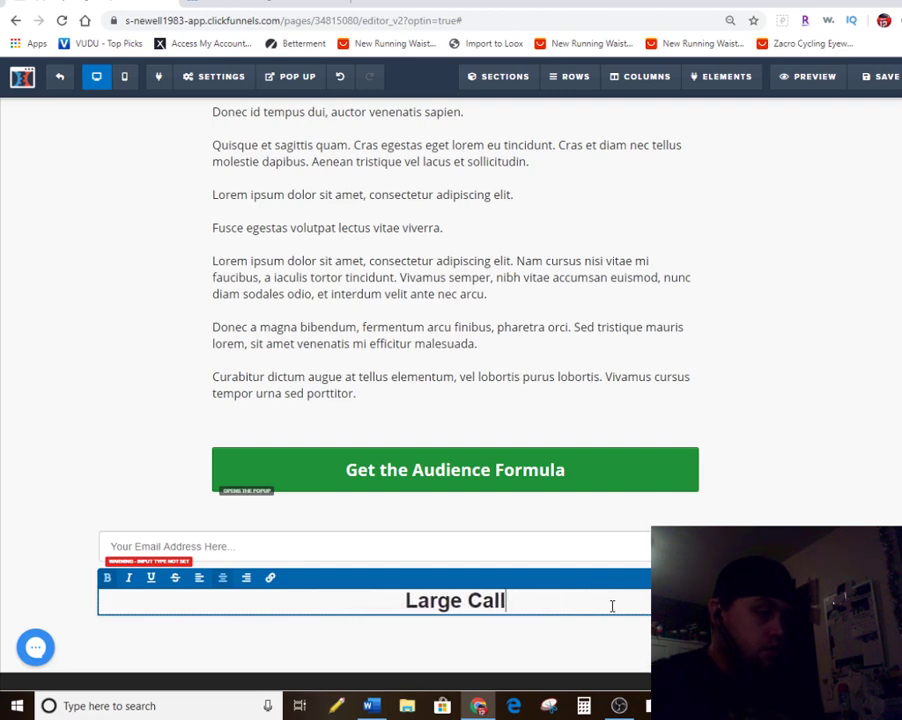
{"action": "key", "text": "BackSpace"}
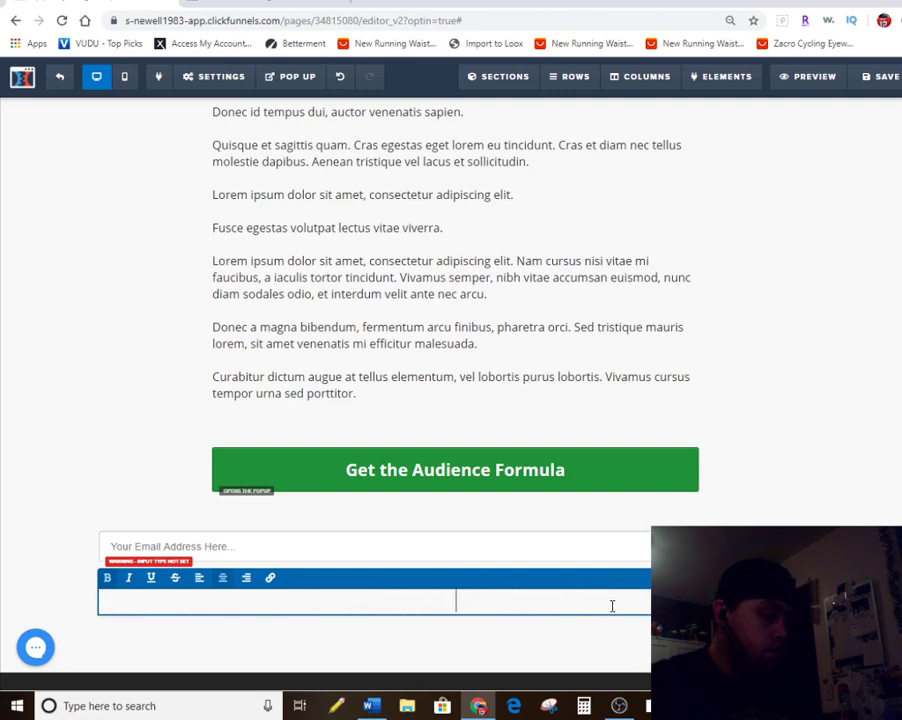
{"action": "type", "text": "SUbmist"}
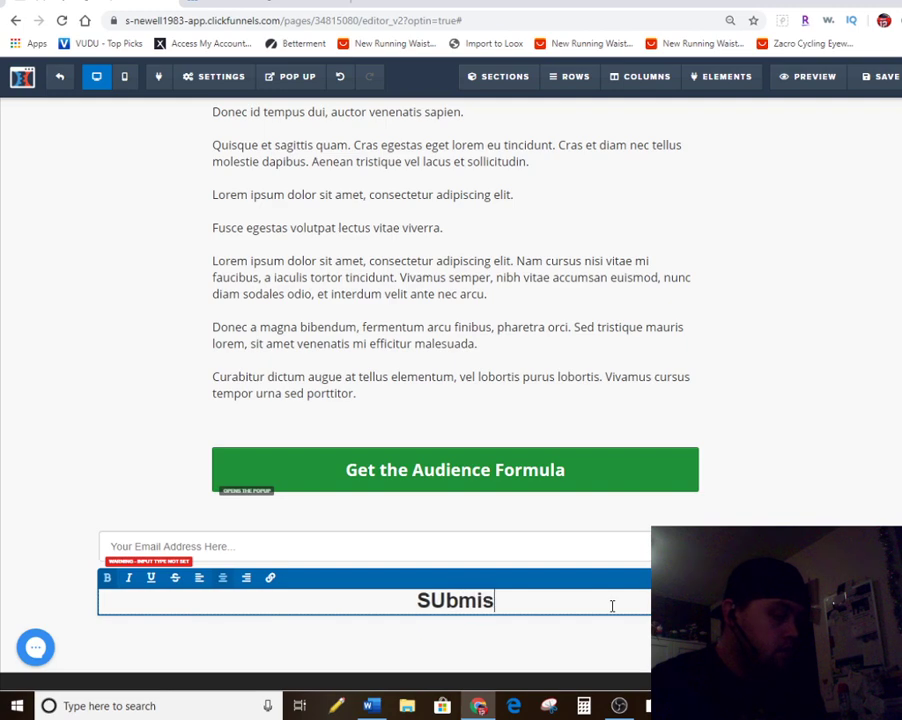
{"action": "key", "text": "BackSpace"}
{"action": "key", "text": "BackSpace"}
{"action": "key", "text": "BackSpace"}
{"action": "key", "text": "BackSpace"}
{"action": "key", "text": "BackSpace"}
{"action": "key", "text": "BackSpace"}
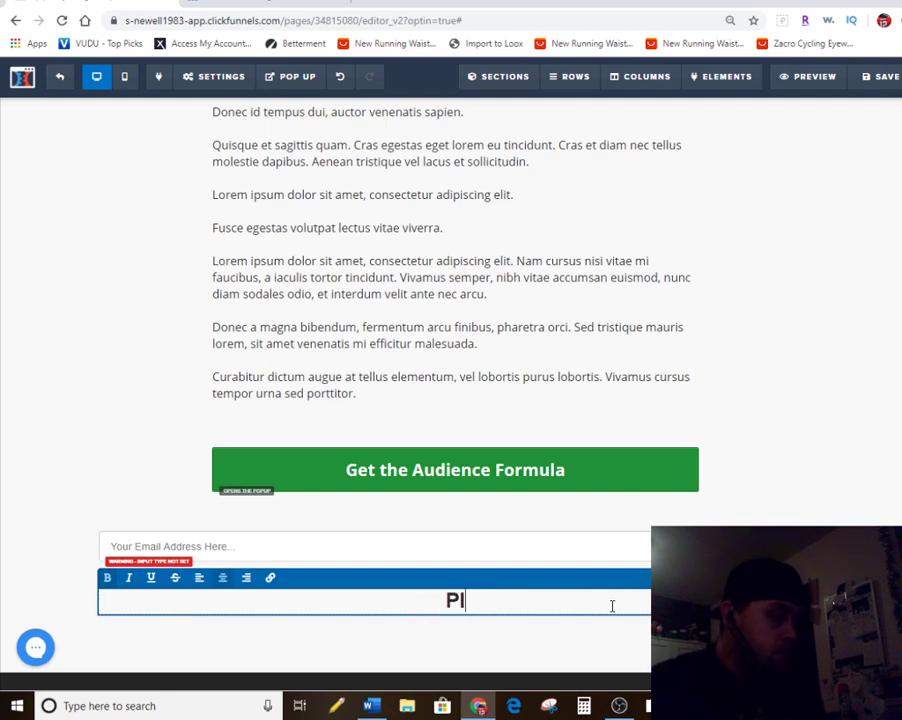
- Enter "Pleas add email below" as the text of the empty headline under the email input
{"action": "type", "text": "Pleas add"}
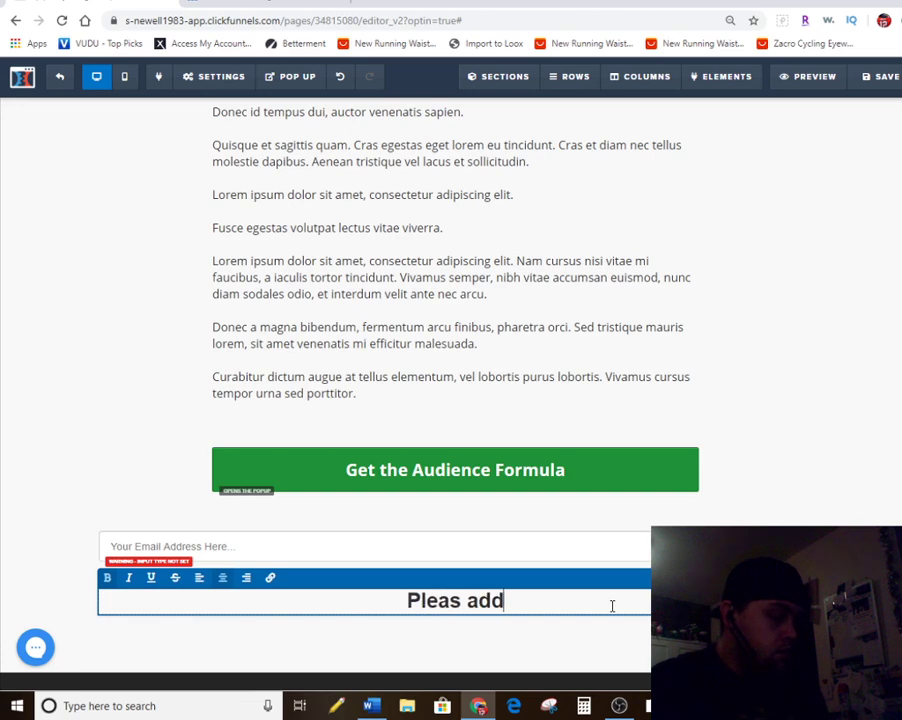
{"action": "type", "text": " ema"}
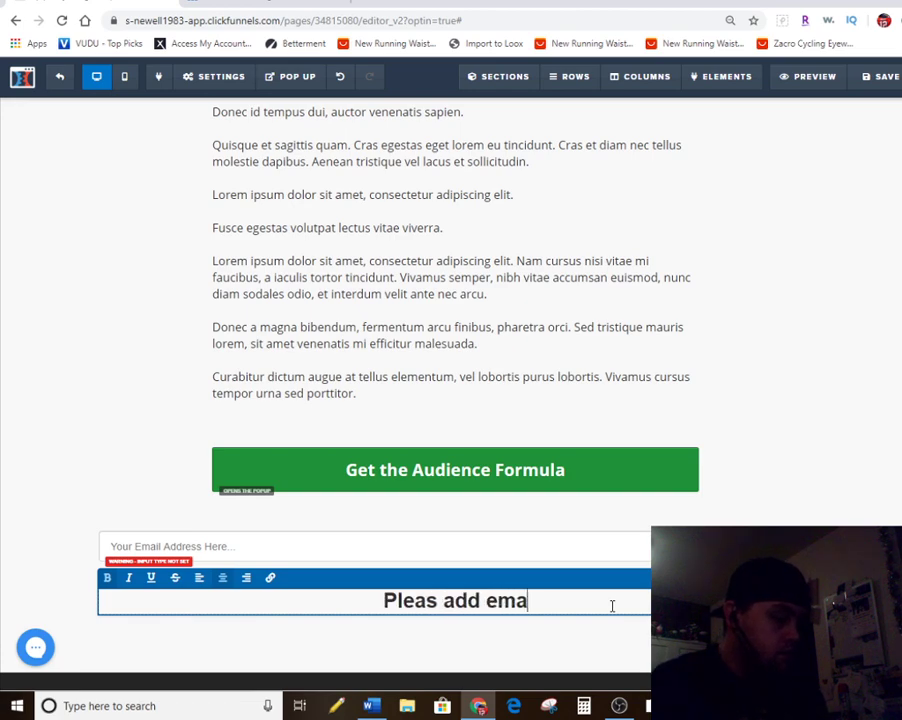
{"action": "type", "text": "il below"}
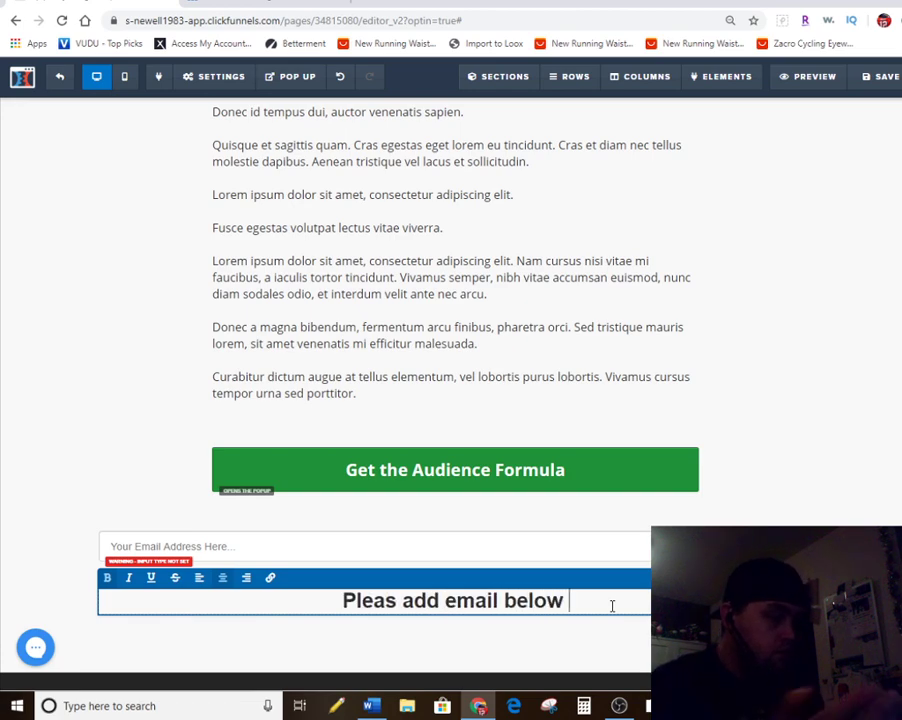
{"action": "left_click", "coordinate": [812, 408]}
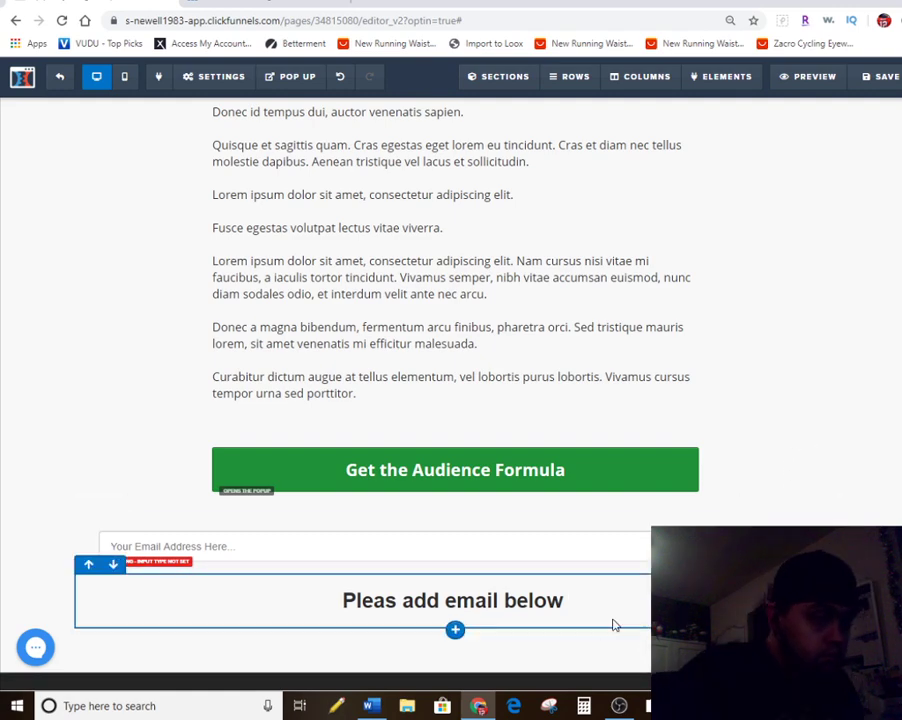
- Add a one-column row below the "Pleas add email below" headline and place a Button form element in it
{"action": "left_click", "coordinate": [455, 632]}
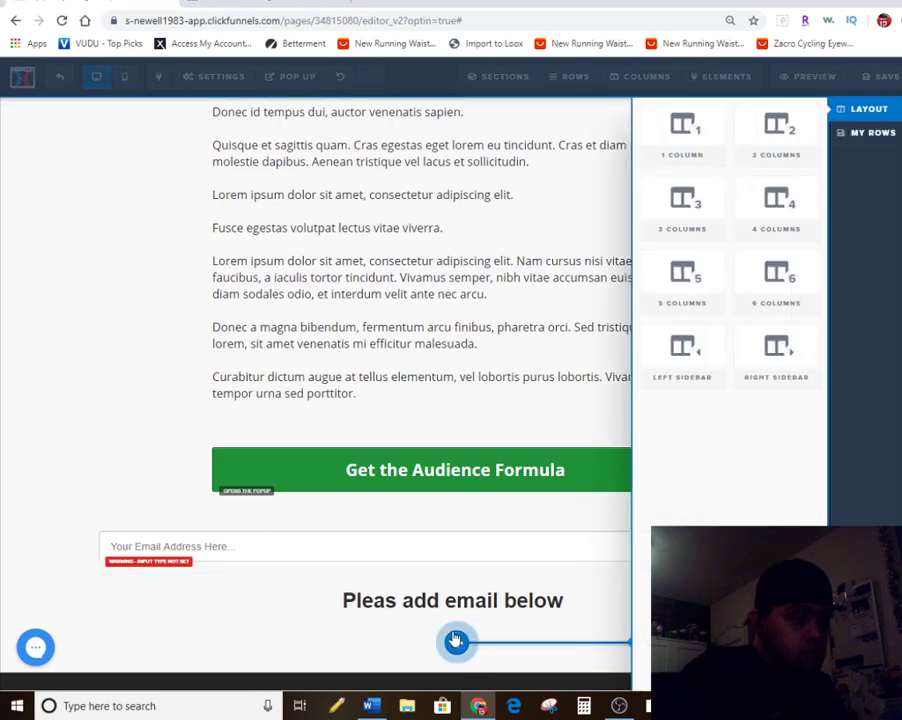
{"action": "left_click", "coordinate": [684, 135]}
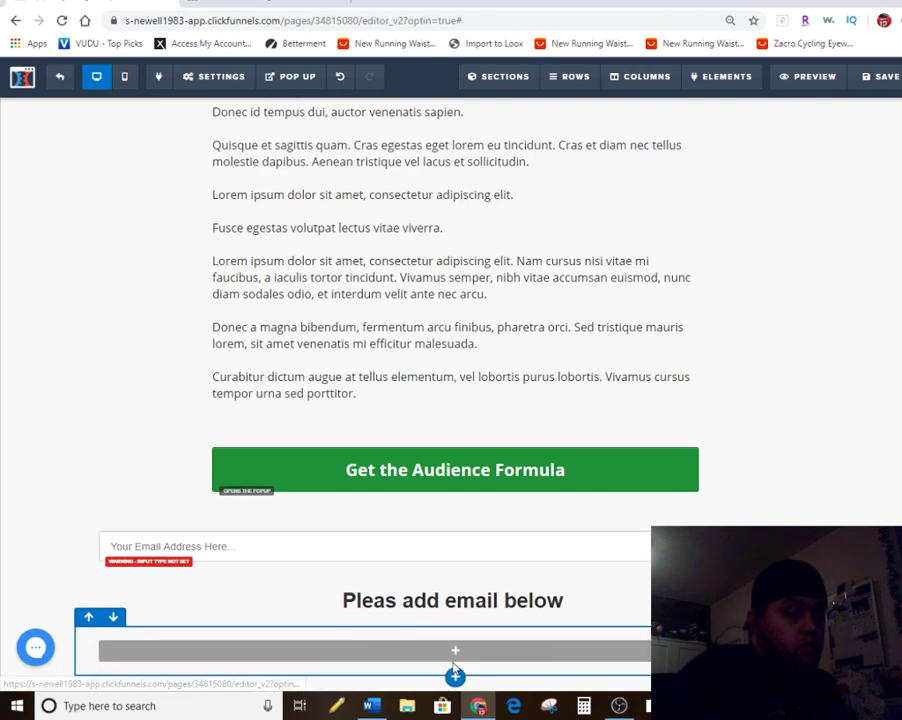
{"action": "left_click", "coordinate": [456, 652]}
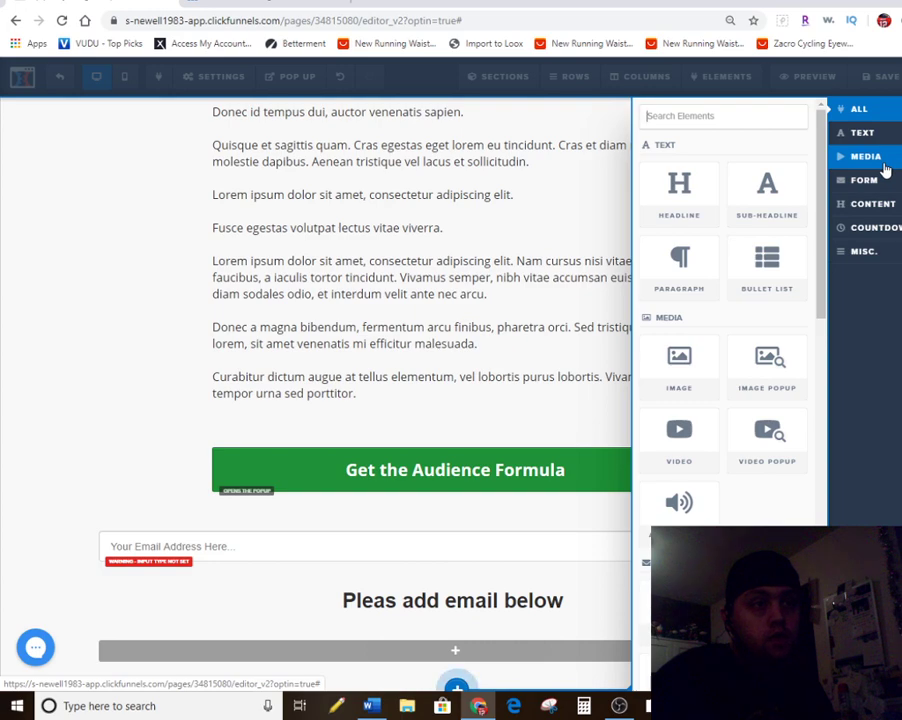
{"action": "left_click", "coordinate": [887, 185]}
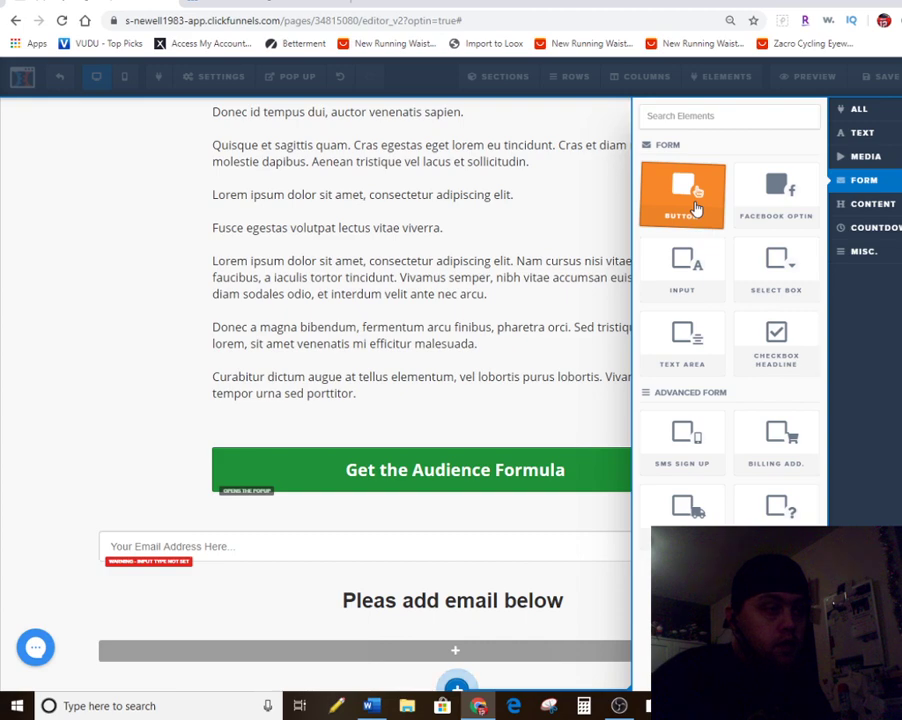
{"action": "left_click", "coordinate": [697, 207]}
{"action": "scroll", "coordinate": [500, 530], "scroll_direction": "down", "scroll_amount": 1}
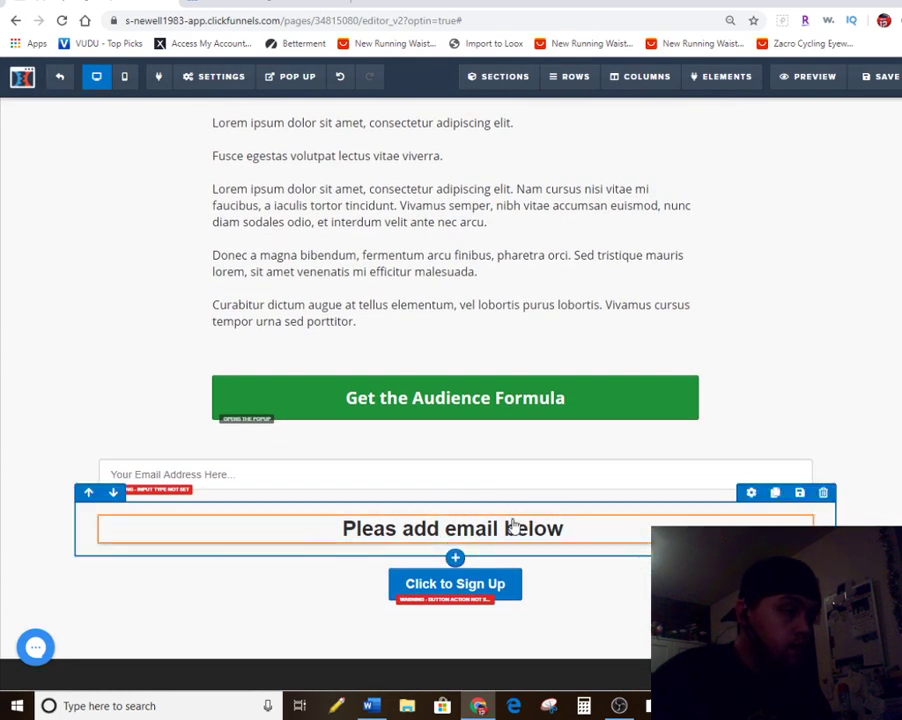
- Reorder the rows so the "Pleas add email below" headline sits above the email input and the sign-up button below it
{"action": "left_click", "coordinate": [89, 495]}
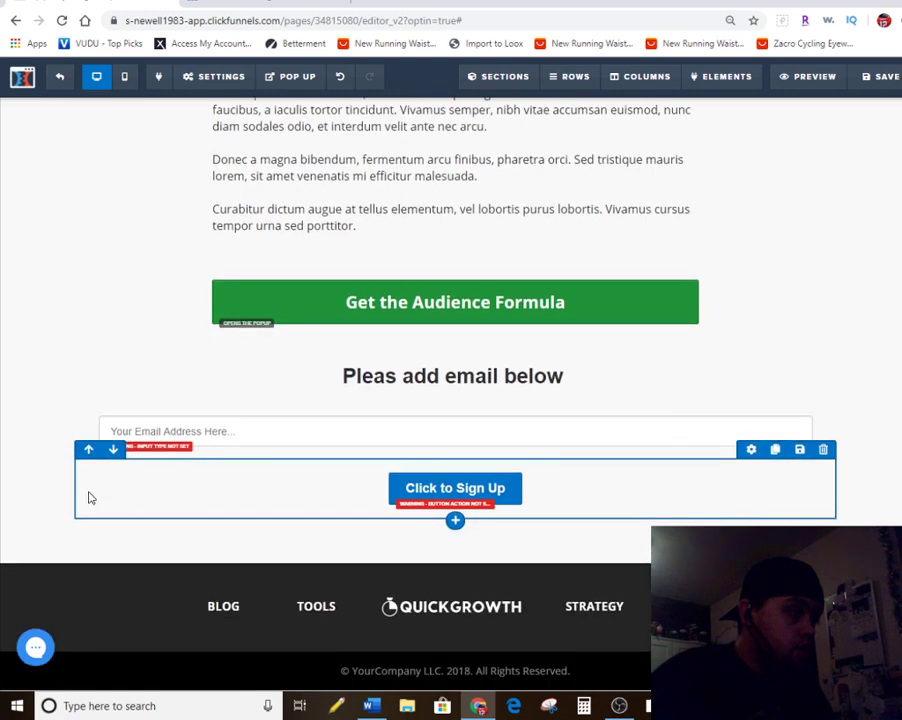
{"action": "left_click", "coordinate": [87, 451]}
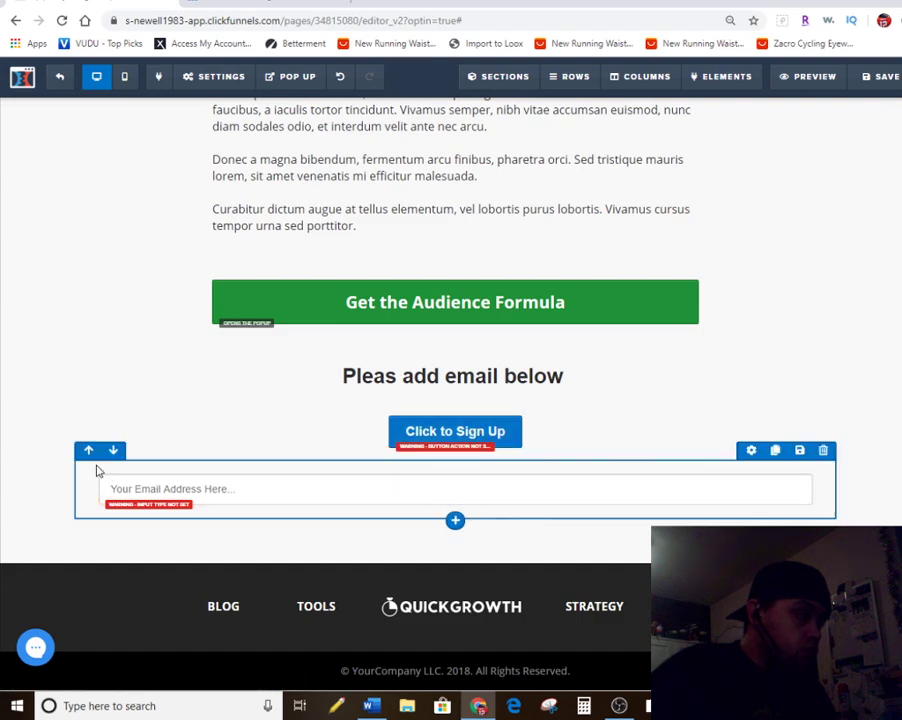
{"action": "left_click", "coordinate": [87, 451]}
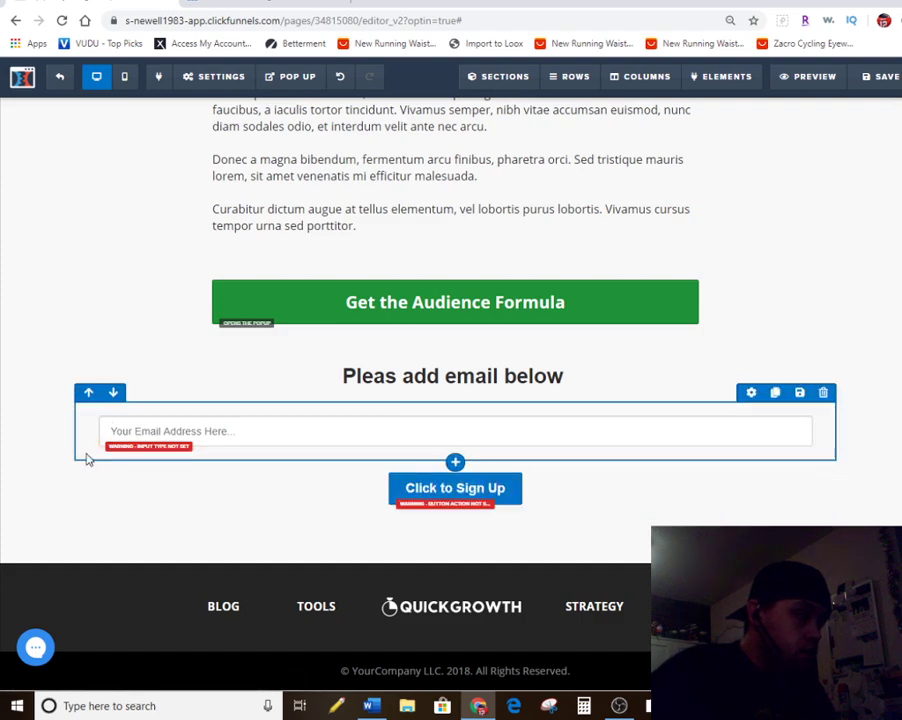
- Replace the sign-up button's text with "get offer now - leanr more"
{"action": "left_click", "coordinate": [465, 493]}
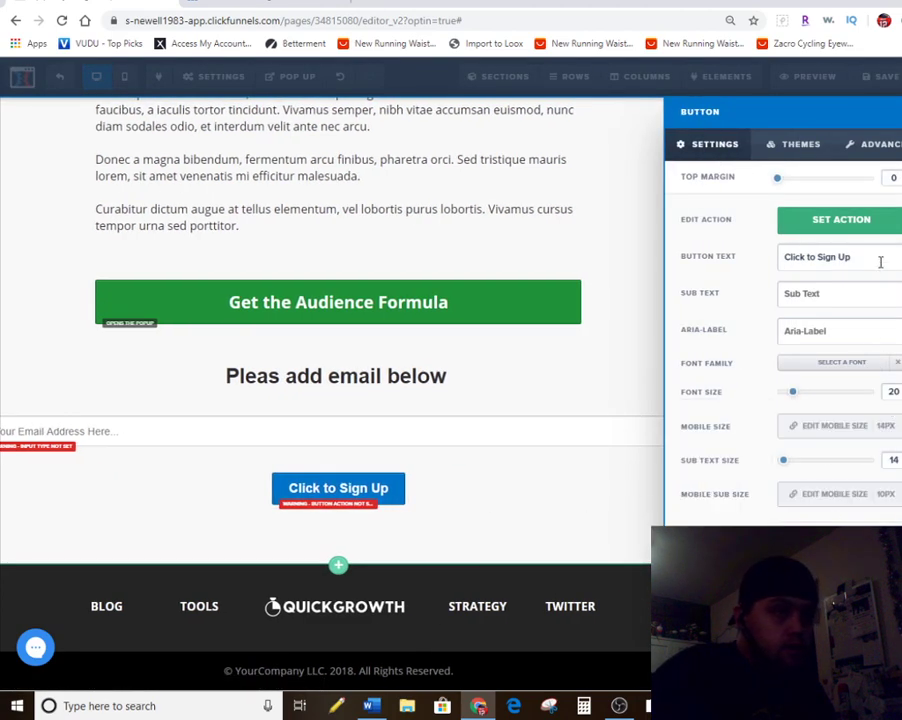
{"action": "left_click", "coordinate": [874, 262]}
{"action": "key", "text": "BackSpace"}
{"action": "key", "text": "BackSpace"}
{"action": "key", "text": "BackSpace"}
{"action": "key", "text": "BackSpace"}
{"action": "key", "text": "BackSpace"}
{"action": "key", "text": "BackSpace"}
{"action": "key", "text": "BackSpace"}
{"action": "key", "text": "BackSpace"}
{"action": "key", "text": "BackSpace"}
{"action": "key", "text": "BackSpace"}
{"action": "key", "text": "BackSpace"}
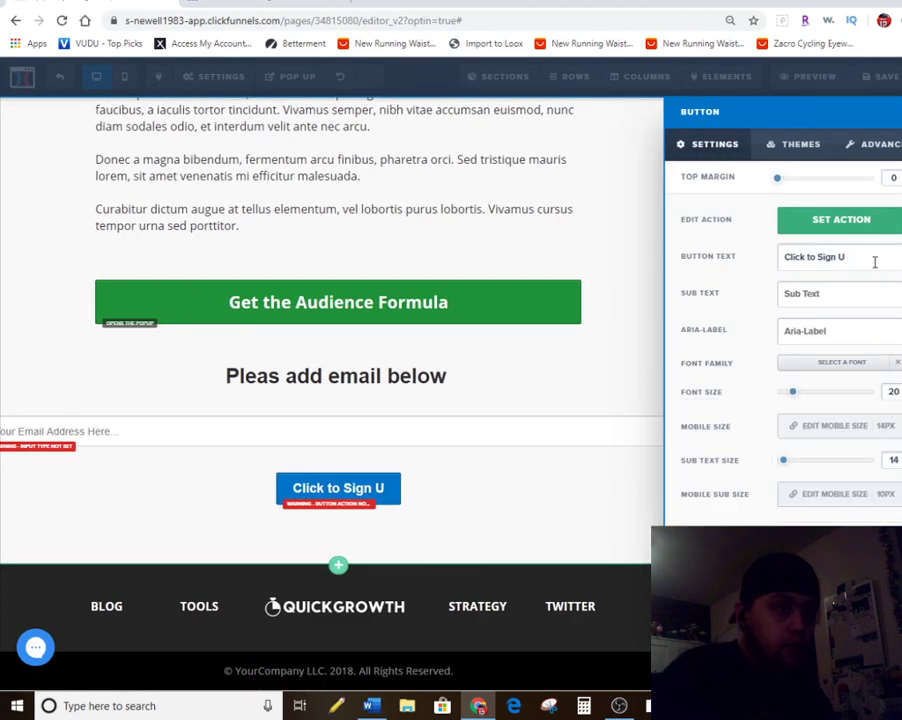
{"action": "key", "text": "BackSpace"}
{"action": "key", "text": "BackSpace"}
{"action": "key", "text": "BackSpace"}
{"action": "key", "text": "BackSpace"}
{"action": "key", "text": "BackSpace"}
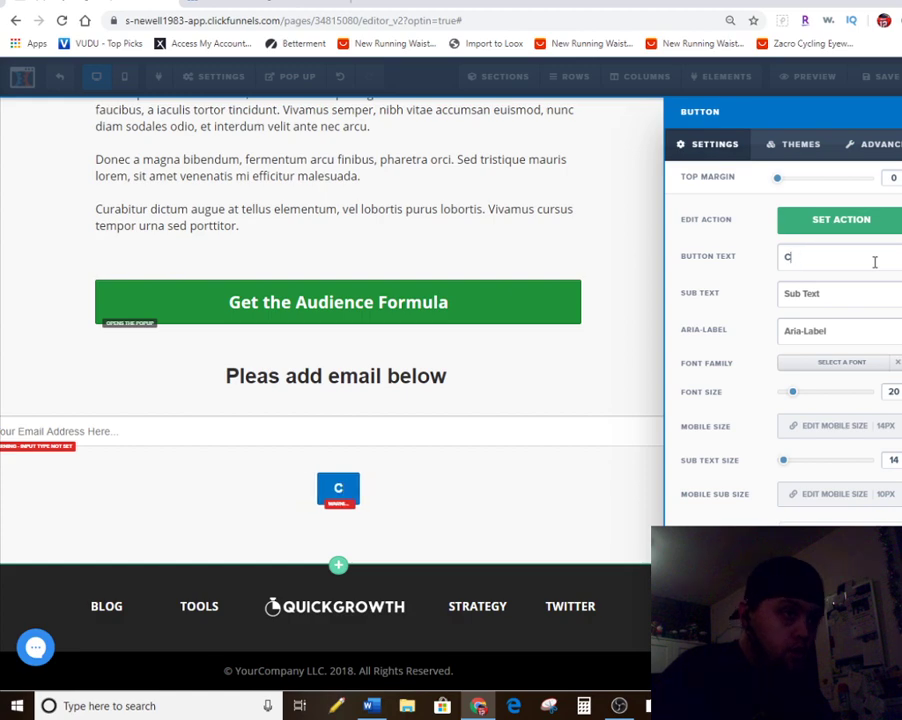
{"action": "type", "text": "get"}
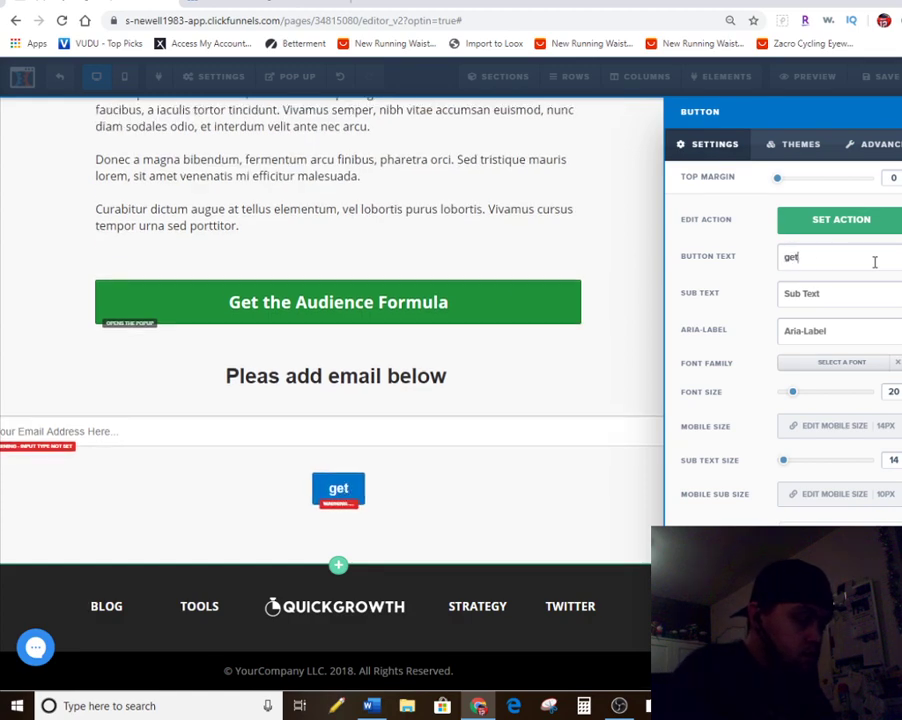
{"action": "type", "text": " offer now"}
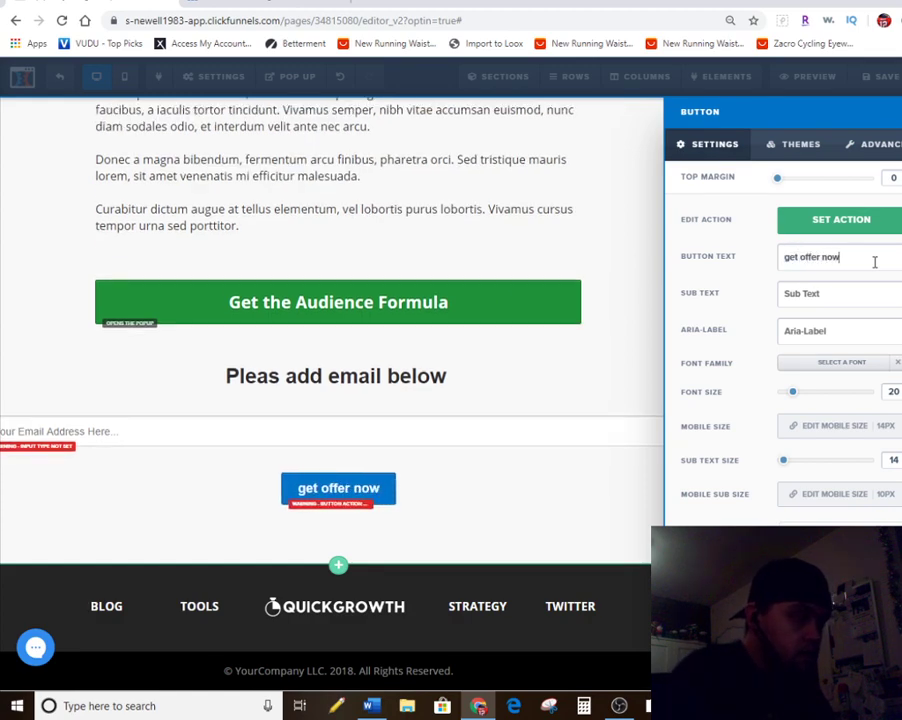
{"action": "type", "text": " -"}
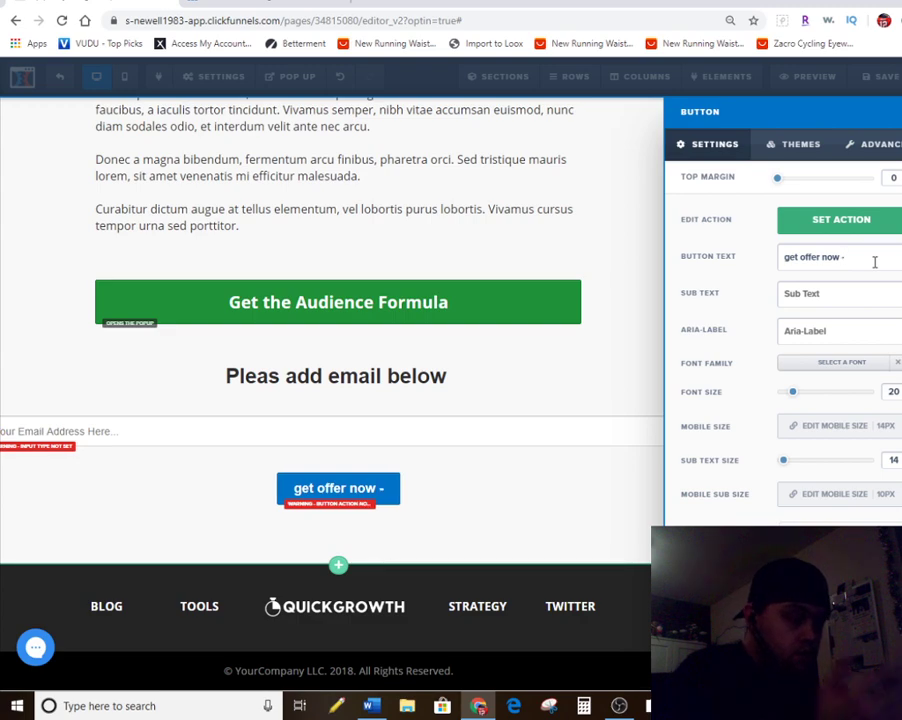
{"action": "type", "text": " leanr more"}
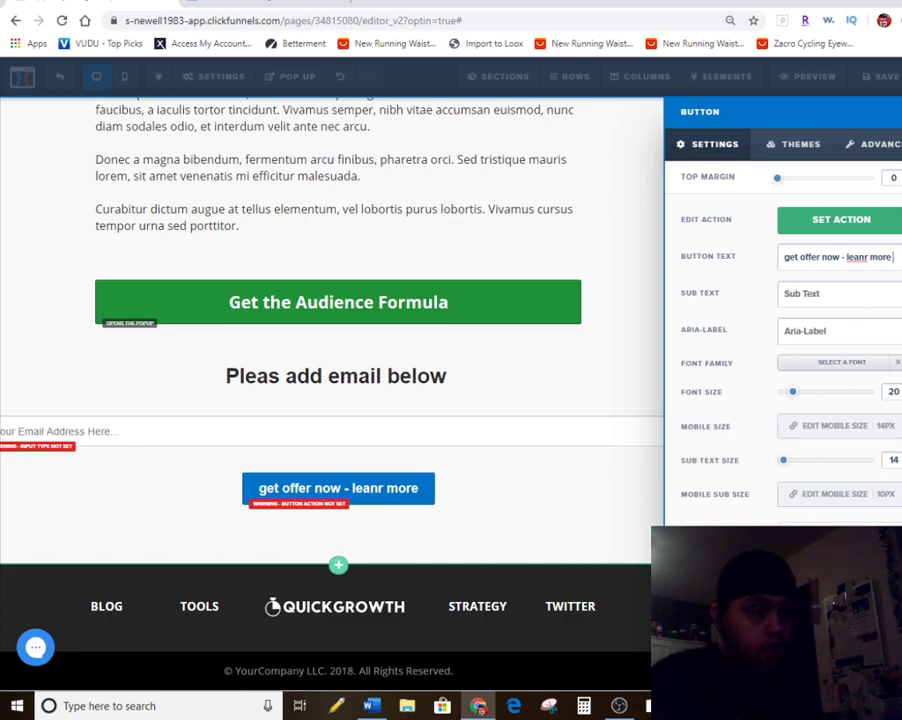
- Give the new button a dark gray background and green #1d9236 text
{"action": "left_click", "coordinate": [750, 535]}
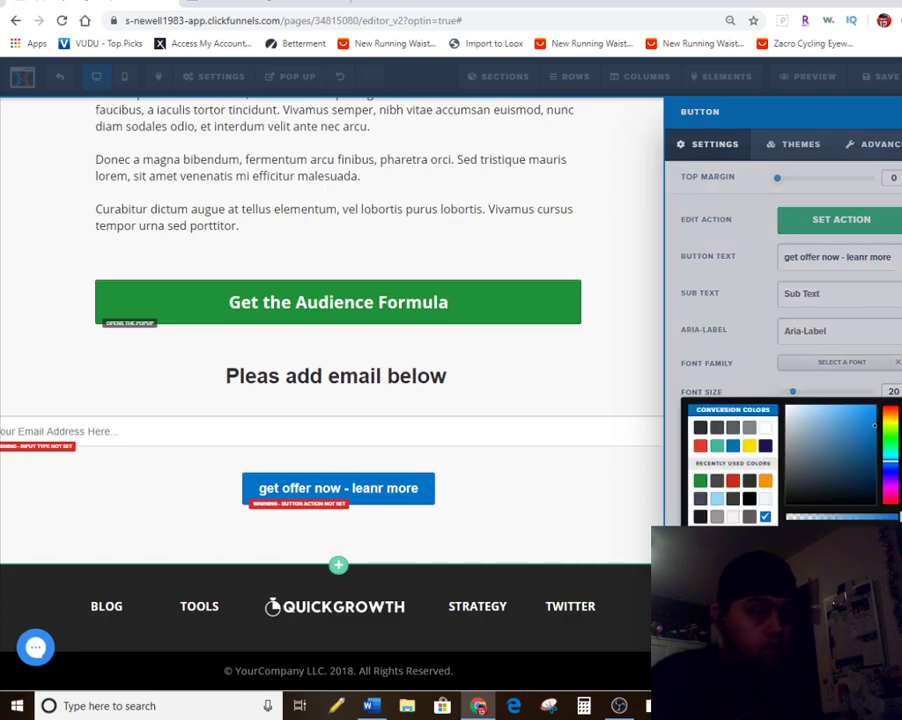
{"action": "left_click", "coordinate": [749, 516]}
{"action": "key", "text": "Escape"}
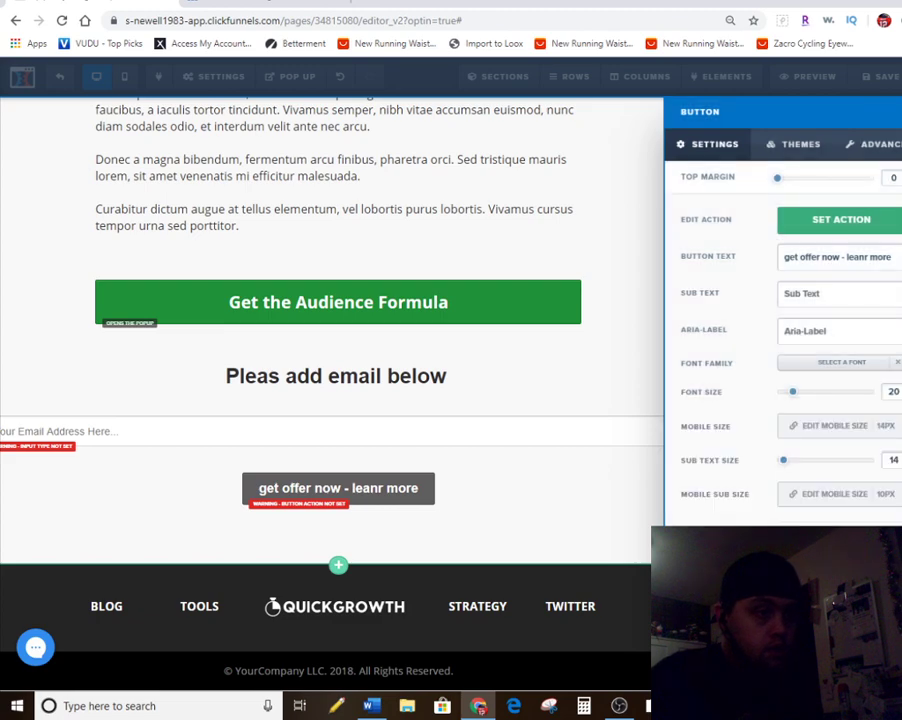
{"action": "left_click", "coordinate": [810, 538]}
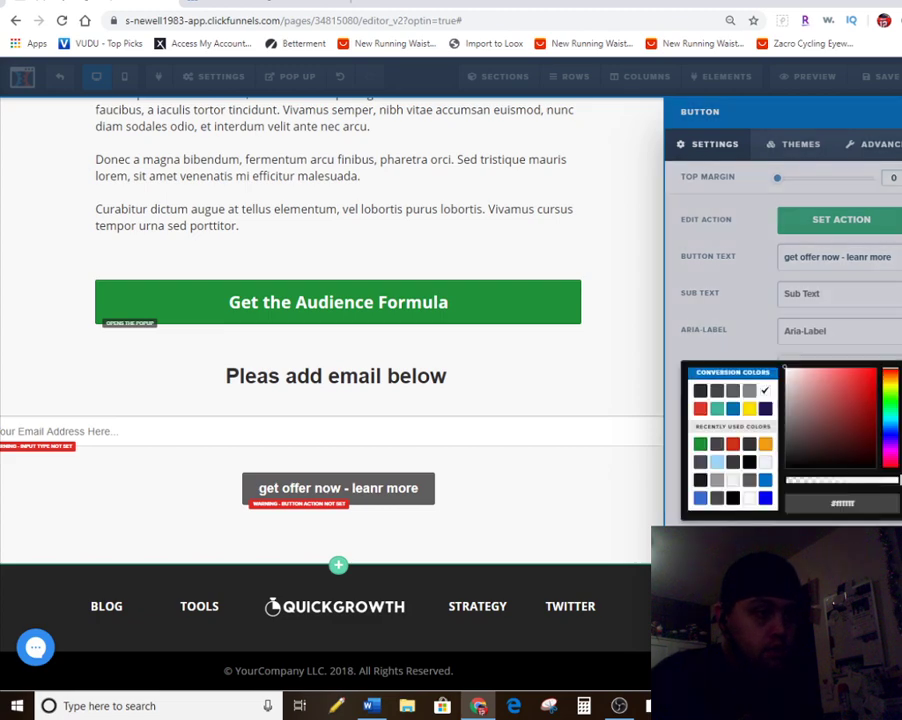
{"action": "left_click", "coordinate": [733, 445]}
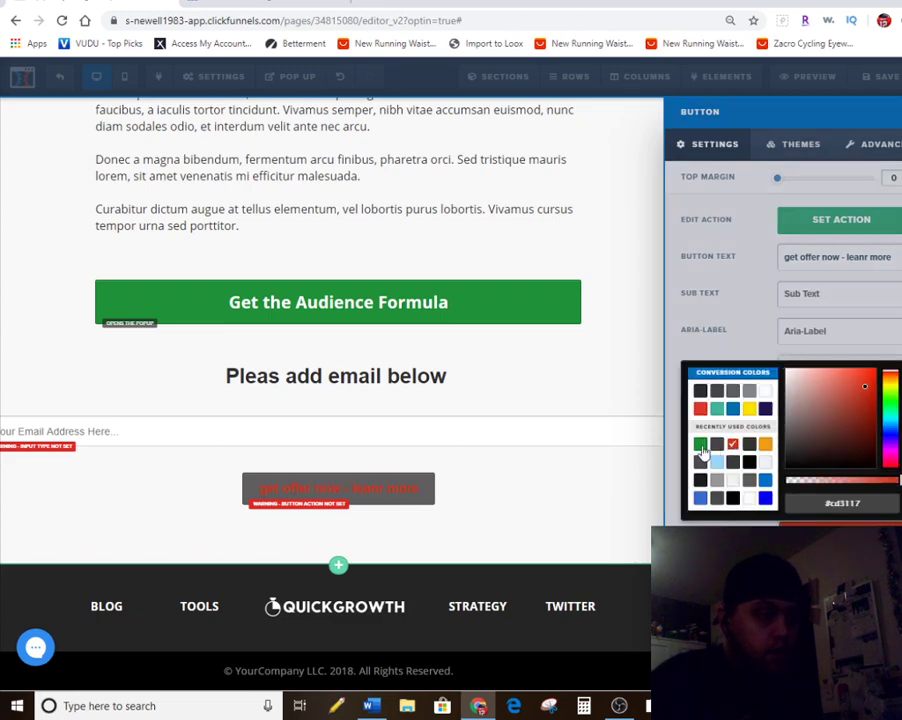
{"action": "left_click", "coordinate": [700, 445]}
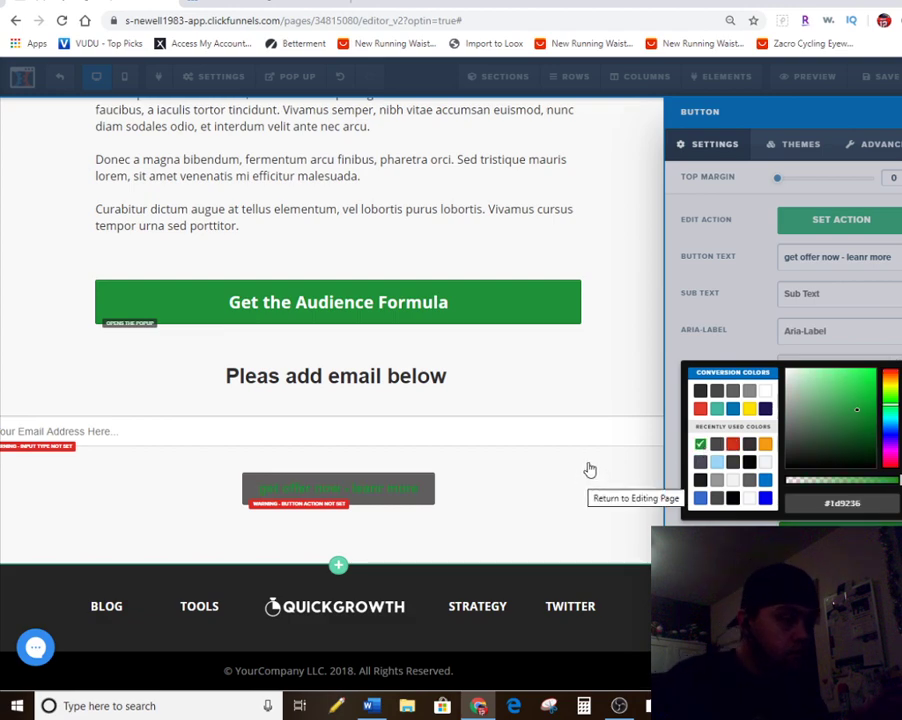
{"action": "left_click", "coordinate": [597, 481]}
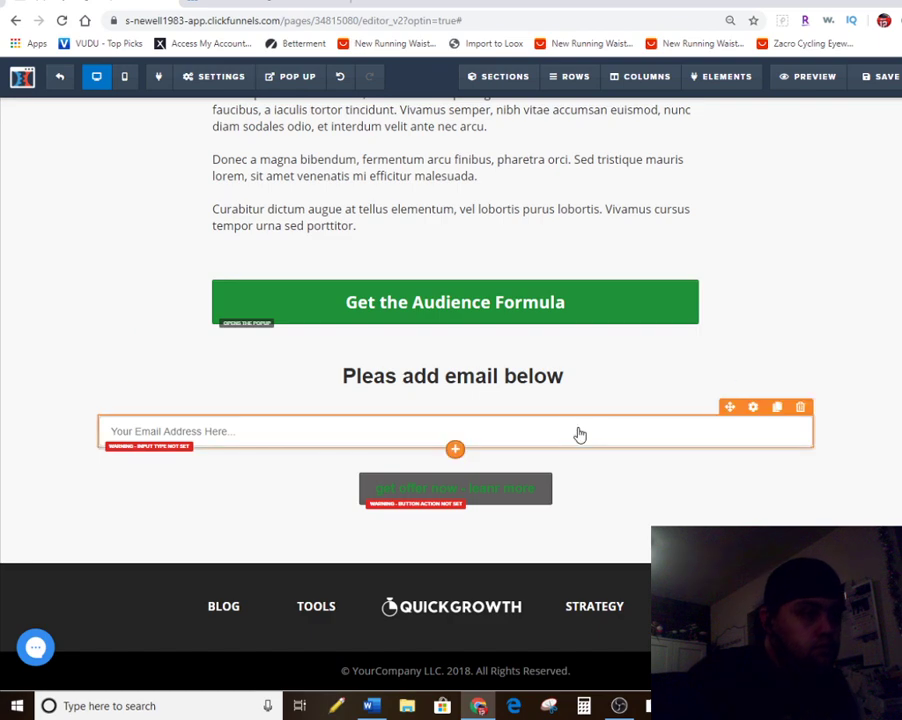
- Set the action of the "get offer now - leanr more" button to Submit Order / Submit Form
{"action": "left_click", "coordinate": [664, 437]}
{"action": "left_click", "coordinate": [500, 485]}
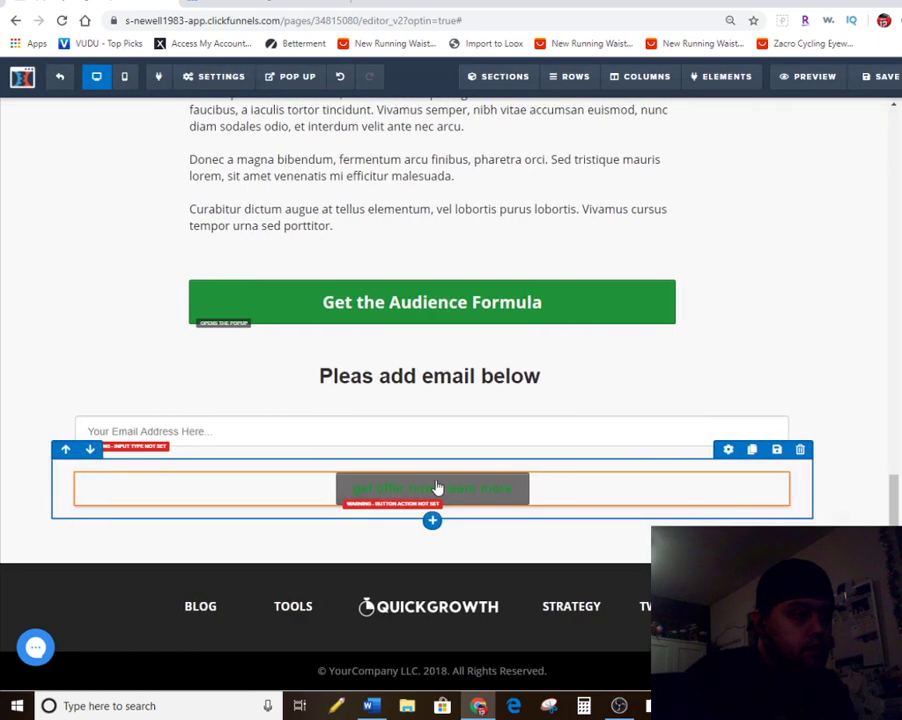
{"action": "left_click", "coordinate": [466, 494]}
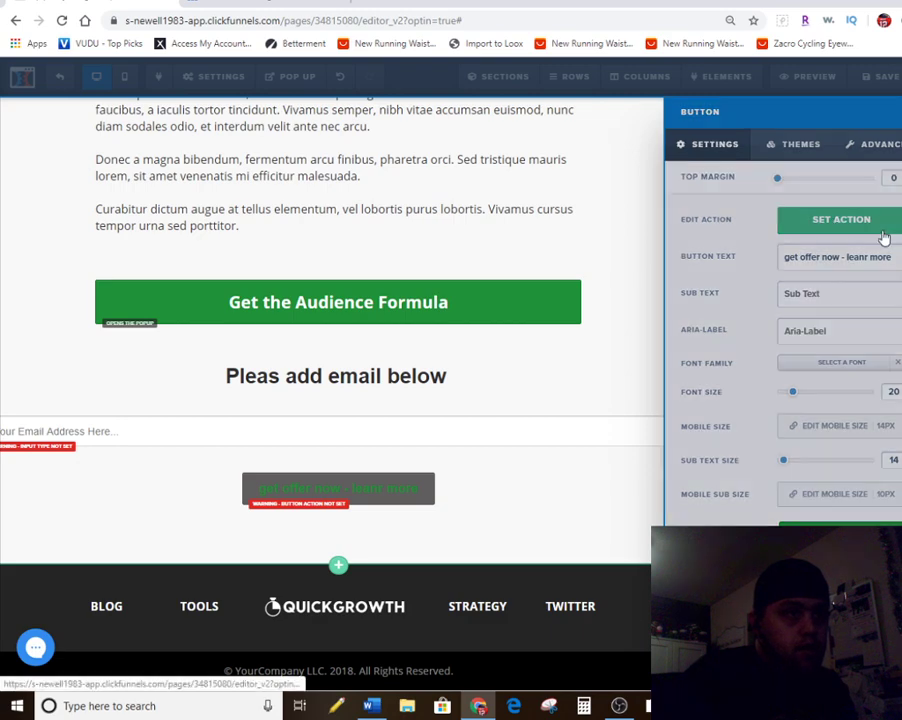
{"action": "left_click", "coordinate": [876, 228]}
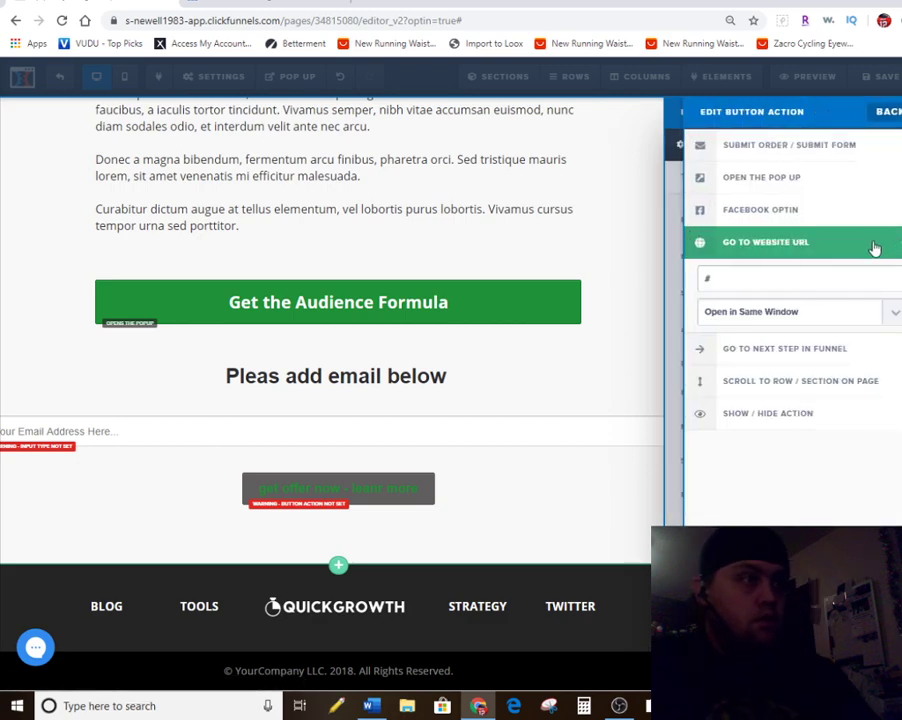
{"action": "left_click", "coordinate": [853, 150]}
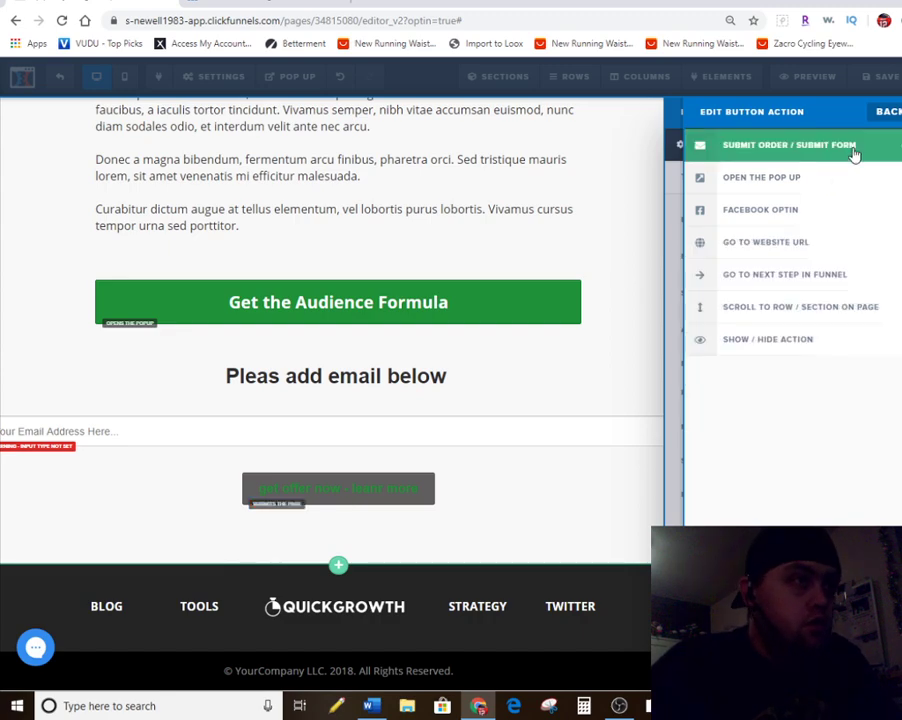
{"action": "left_click", "coordinate": [596, 509]}
- Make the email address input Required and set its font size to 28
{"action": "left_click", "coordinate": [592, 436]}
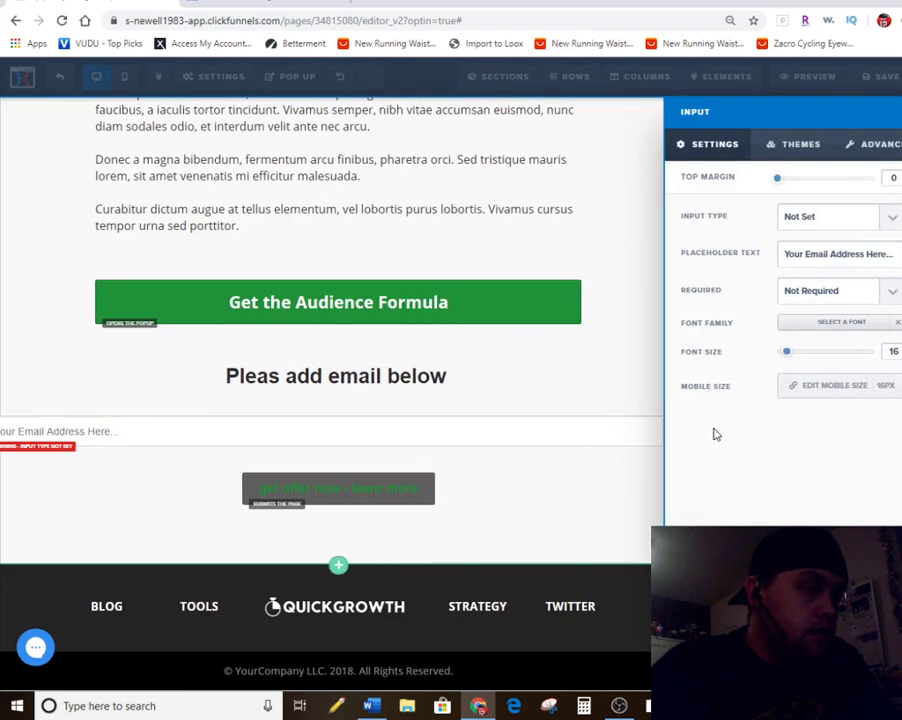
{"action": "left_click", "coordinate": [496, 421]}
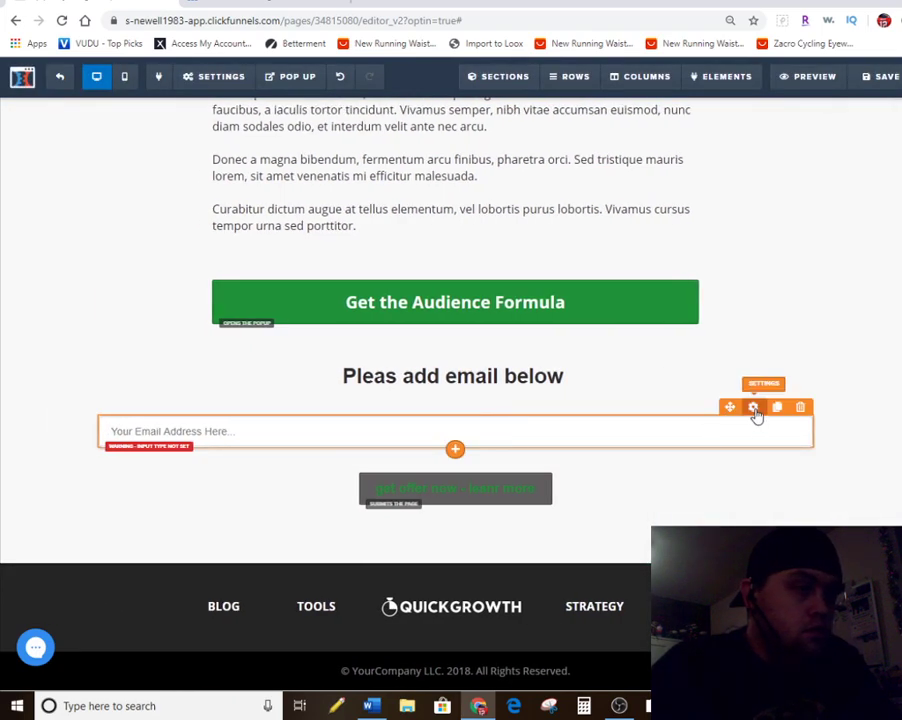
{"action": "left_click", "coordinate": [754, 409]}
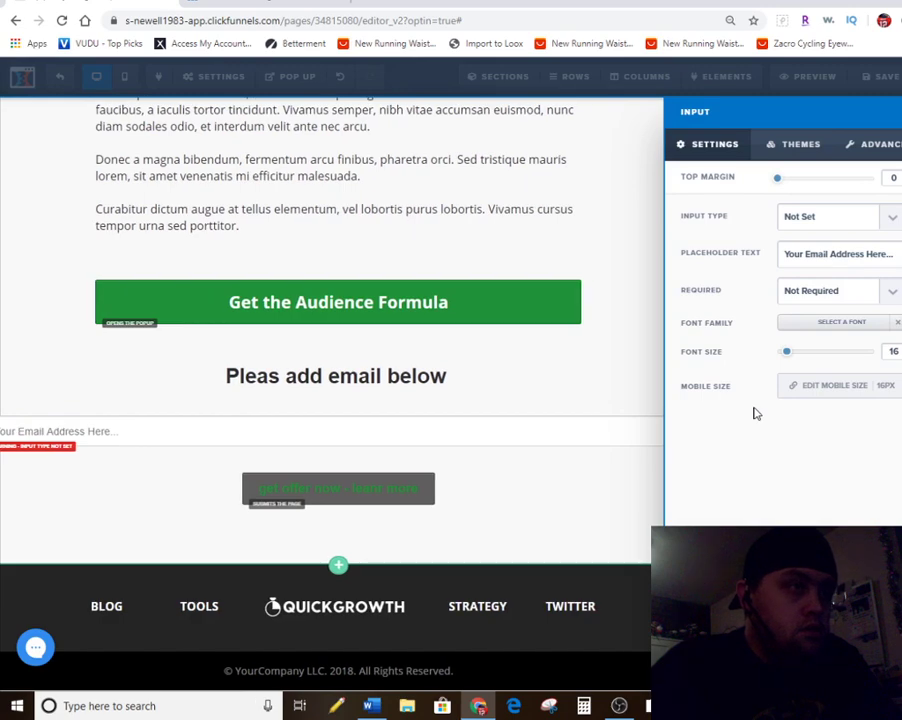
{"action": "left_click", "coordinate": [893, 224]}
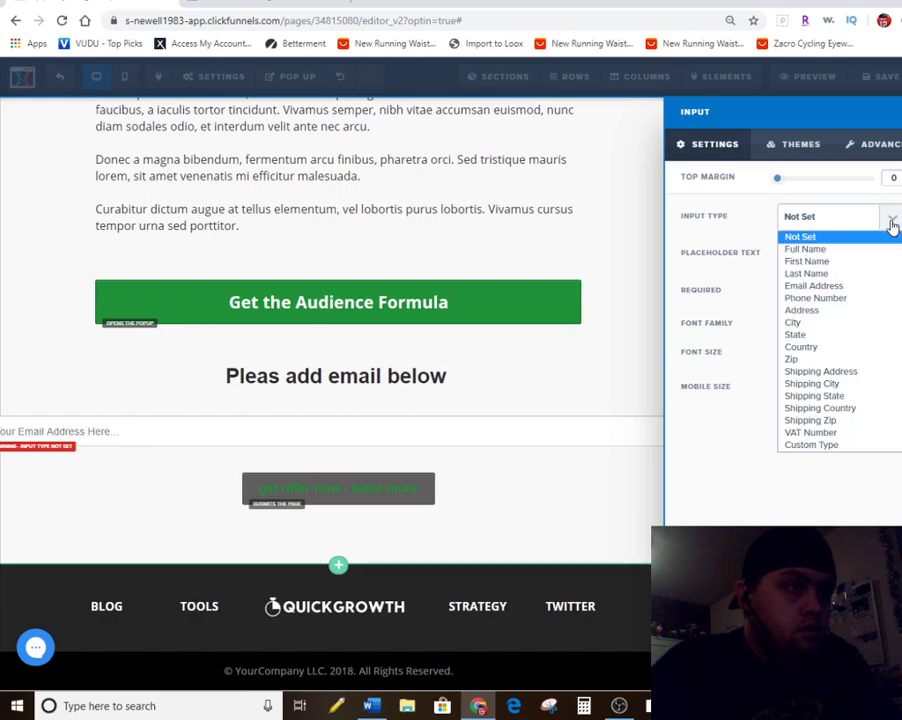
{"action": "left_click", "coordinate": [893, 224]}
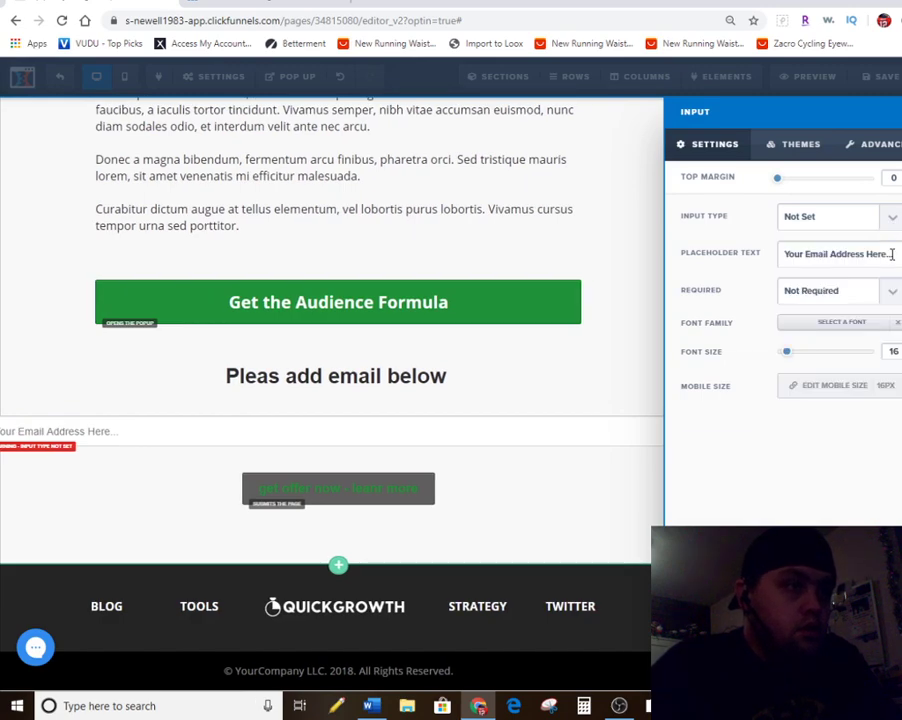
{"action": "left_click", "coordinate": [894, 292]}
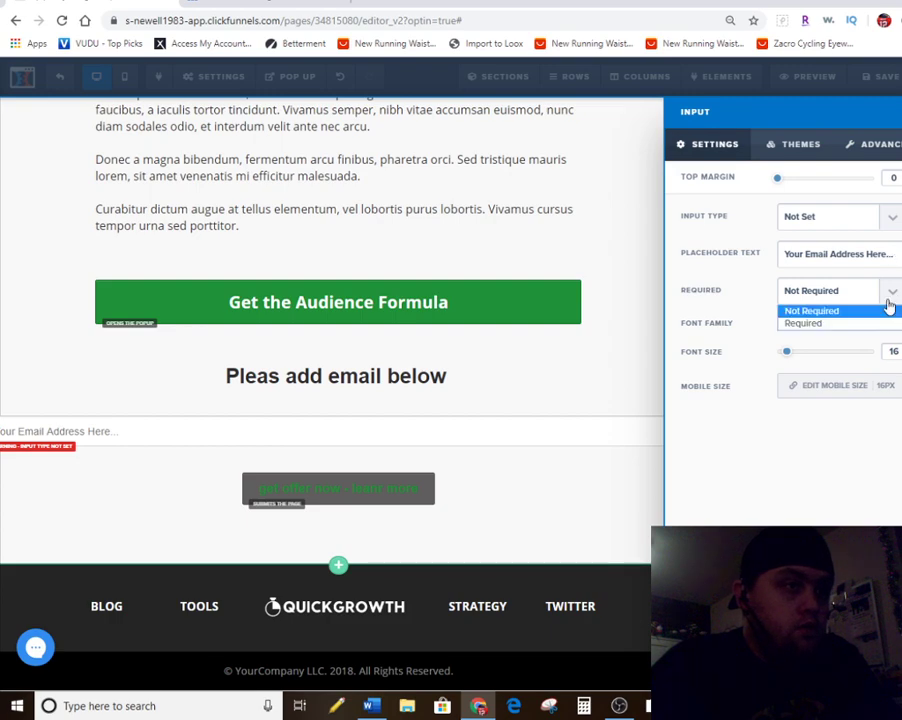
{"action": "left_click", "coordinate": [858, 323]}
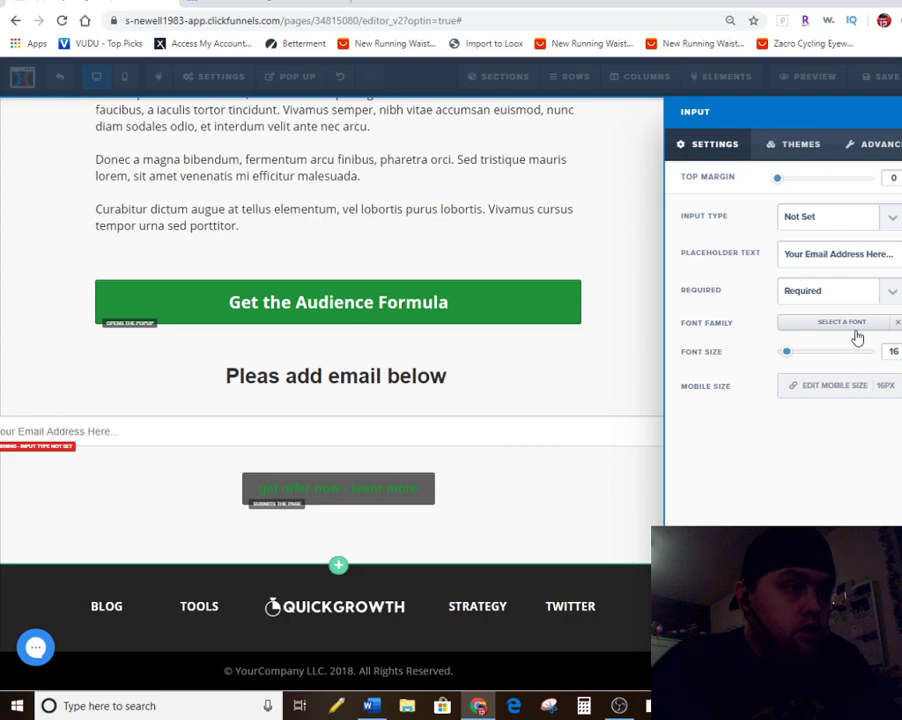
{"action": "mouse_move", "coordinate": [795, 358]}
{"action": "left_mouse_down"}
{"action": "mouse_move", "coordinate": [837, 358]}
{"action": "mouse_move", "coordinate": [807, 354]}
{"action": "left_mouse_up"}
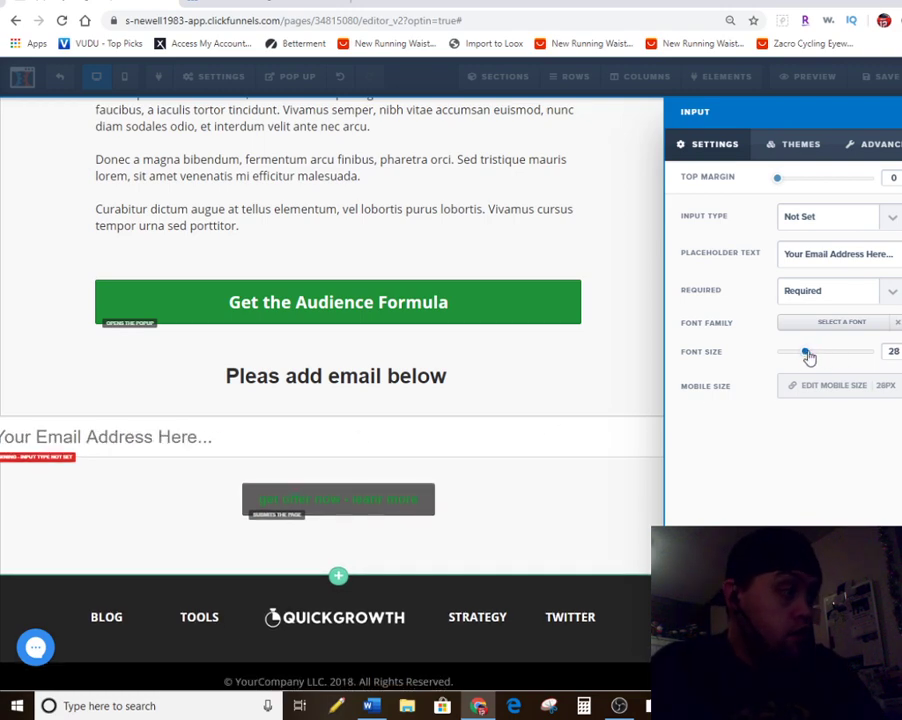
{"action": "left_click", "coordinate": [643, 262]}
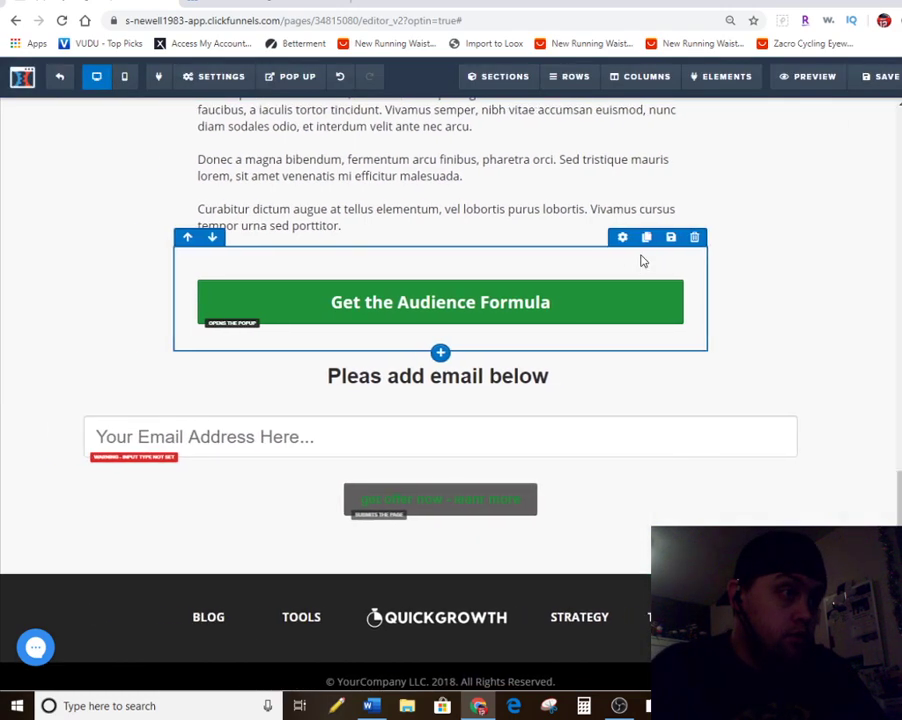
- Check the funnel checklist in the open Word document and return to the page editor
{"action": "left_click", "coordinate": [368, 705]}
{"action": "left_click", "coordinate": [680, 505]}
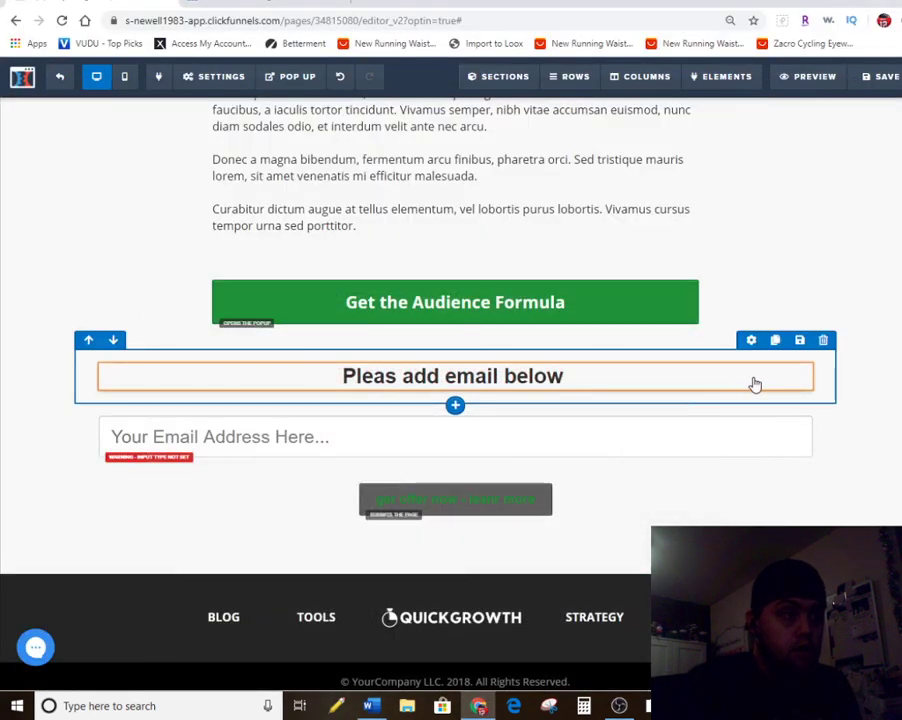
- Try to choose an auto responder integration and action in the optin page's email integration settings
{"action": "scroll", "coordinate": [881, 381], "scroll_direction": "up", "scroll_amount": 3}
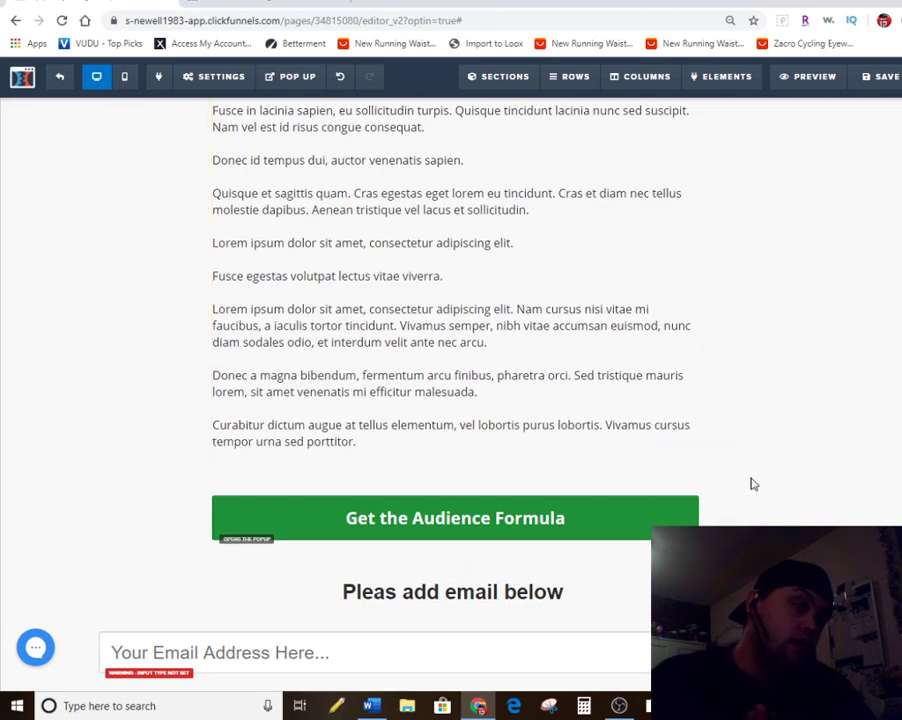
{"action": "scroll", "coordinate": [750, 482], "scroll_direction": "up", "scroll_amount": 6}
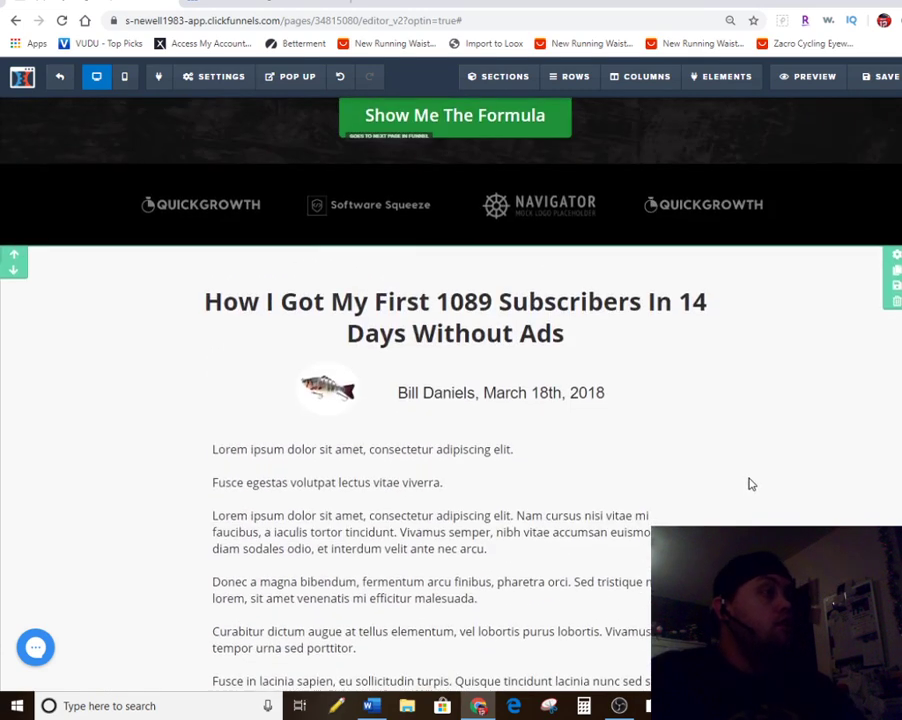
{"action": "mouse_move", "coordinate": [221, 80]}
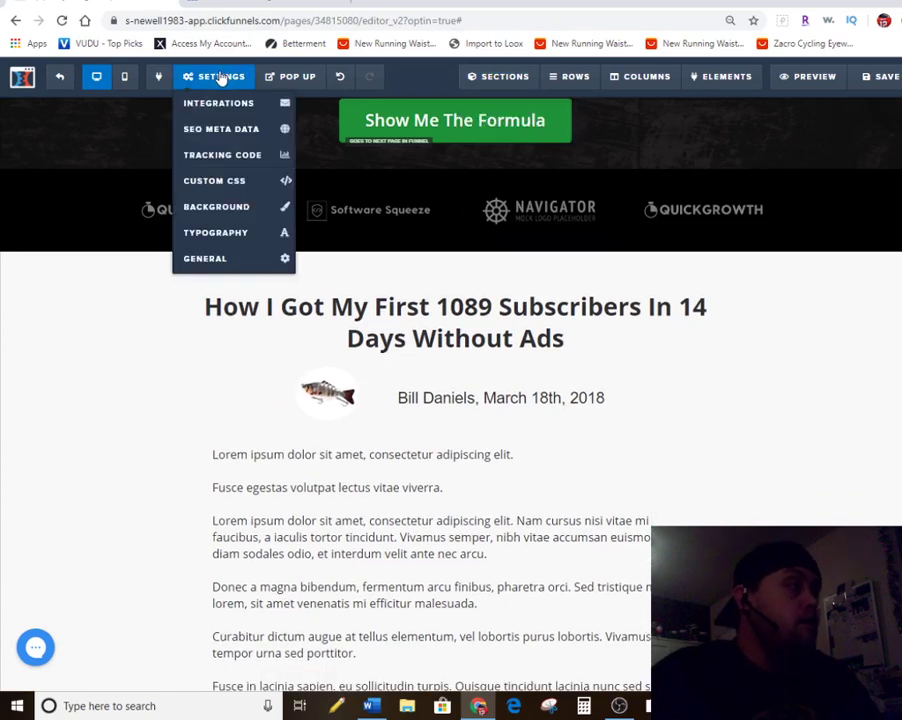
{"action": "left_click", "coordinate": [208, 106]}
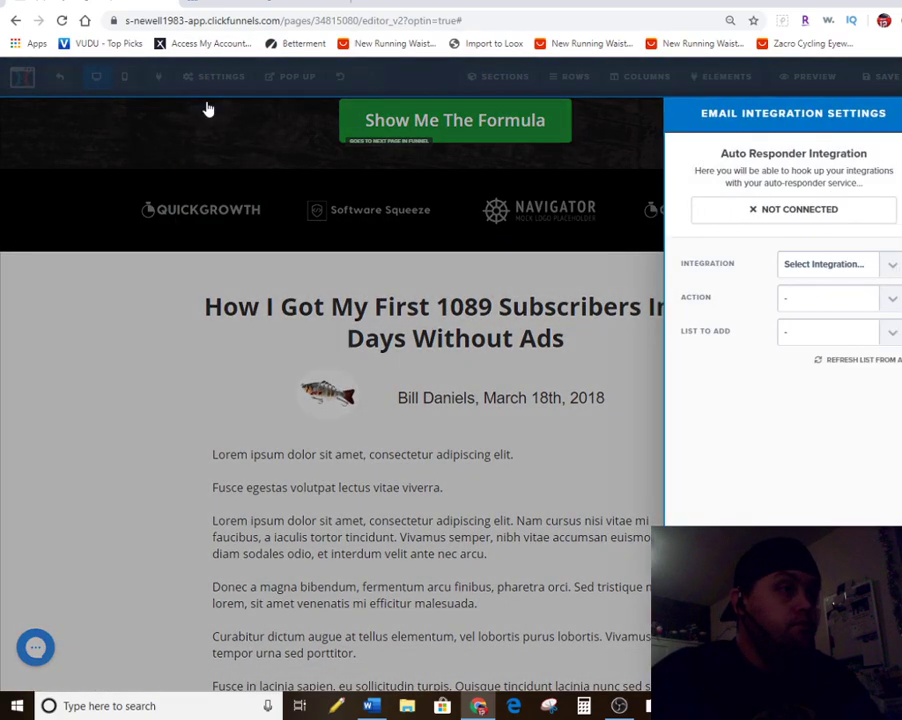
{"action": "left_click", "coordinate": [893, 265]}
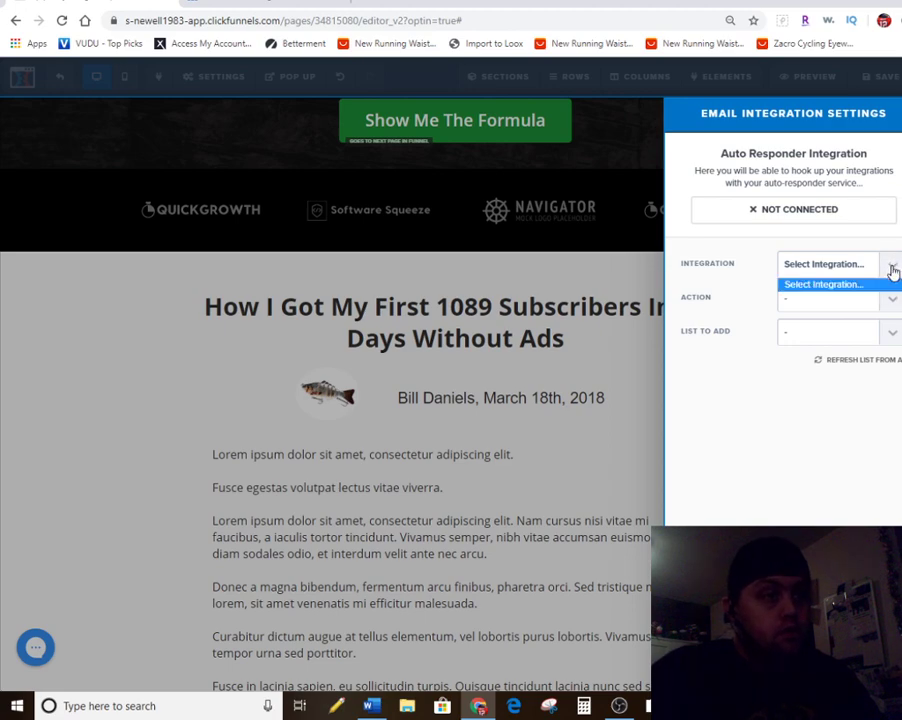
{"action": "left_click", "coordinate": [893, 270]}
{"action": "left_click", "coordinate": [860, 267]}
{"action": "left_click", "coordinate": [860, 270]}
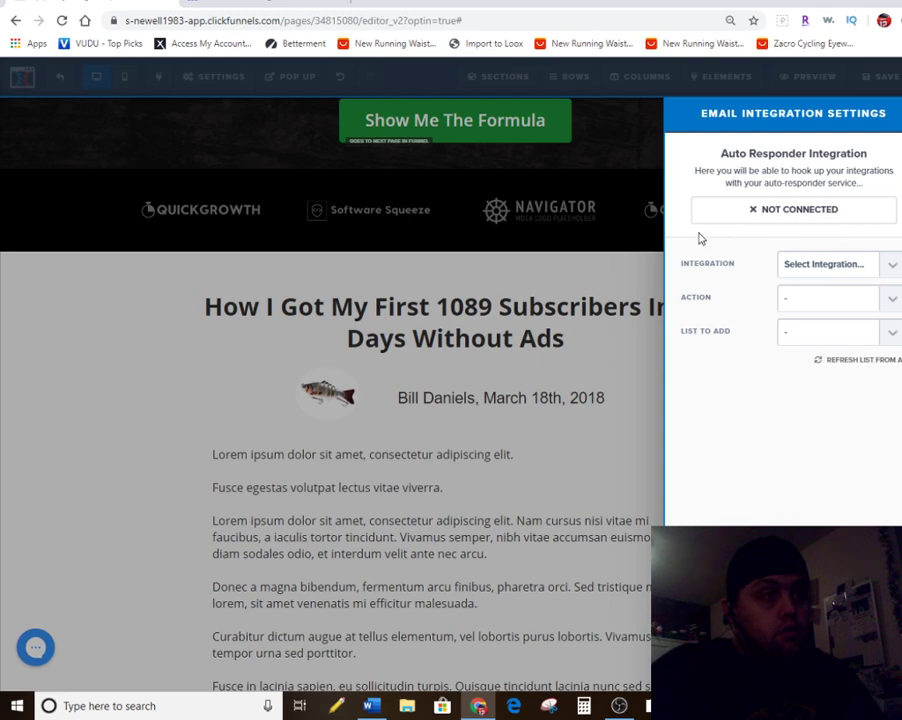
{"action": "left_click", "coordinate": [893, 270]}
{"action": "left_click", "coordinate": [887, 272]}
{"action": "left_click", "coordinate": [894, 299]}
{"action": "left_click", "coordinate": [729, 277]}
{"action": "left_click", "coordinate": [624, 110]}
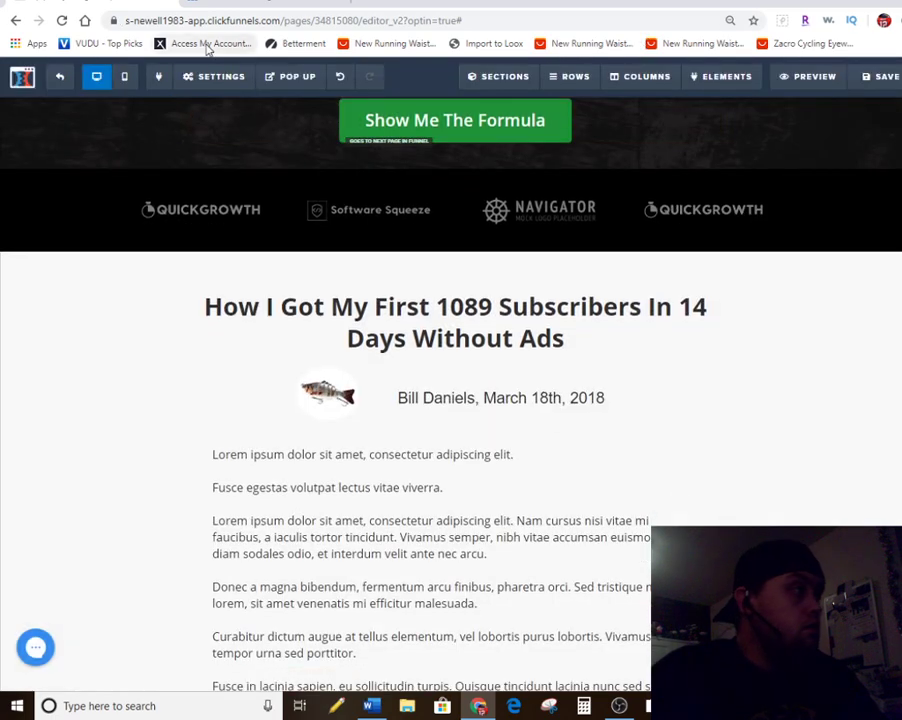
- Reopen the email integration settings, try the integration and action options again, and refresh the list
{"action": "left_click", "coordinate": [212, 76]}
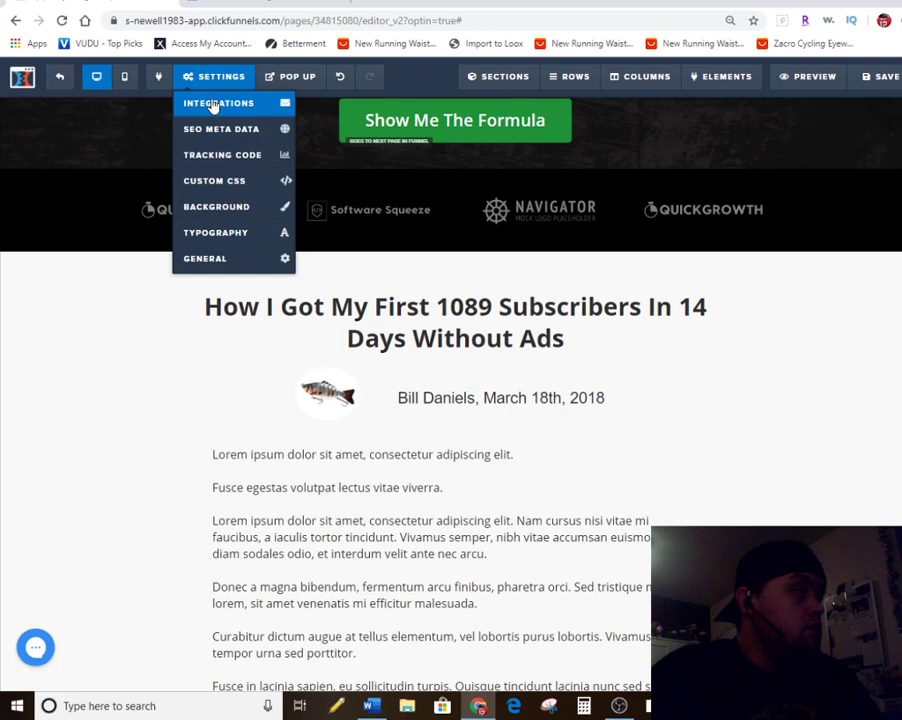
{"action": "left_click", "coordinate": [213, 104]}
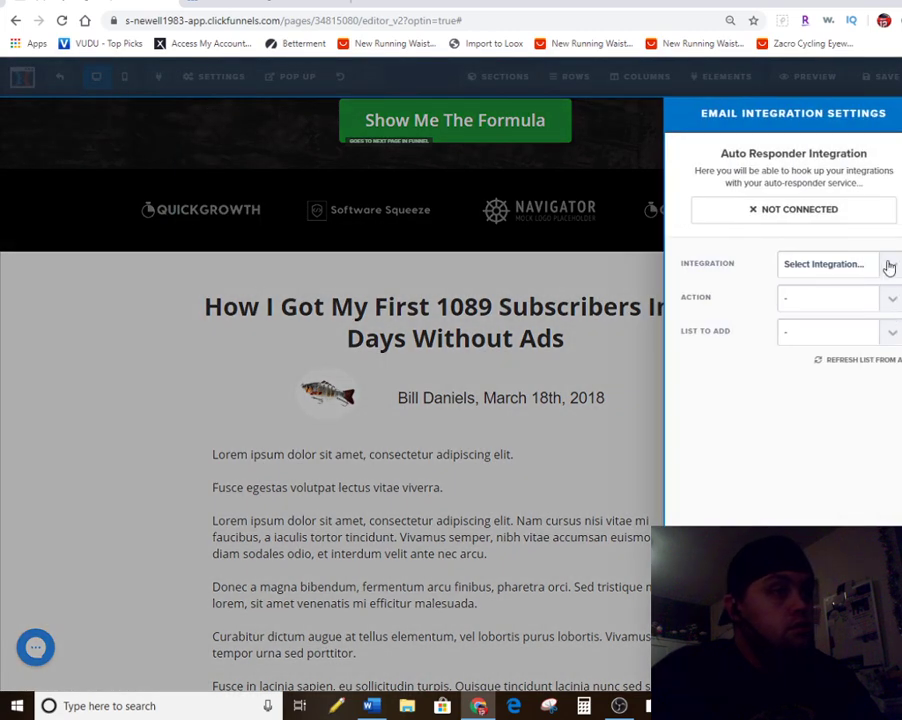
{"action": "left_click", "coordinate": [890, 270]}
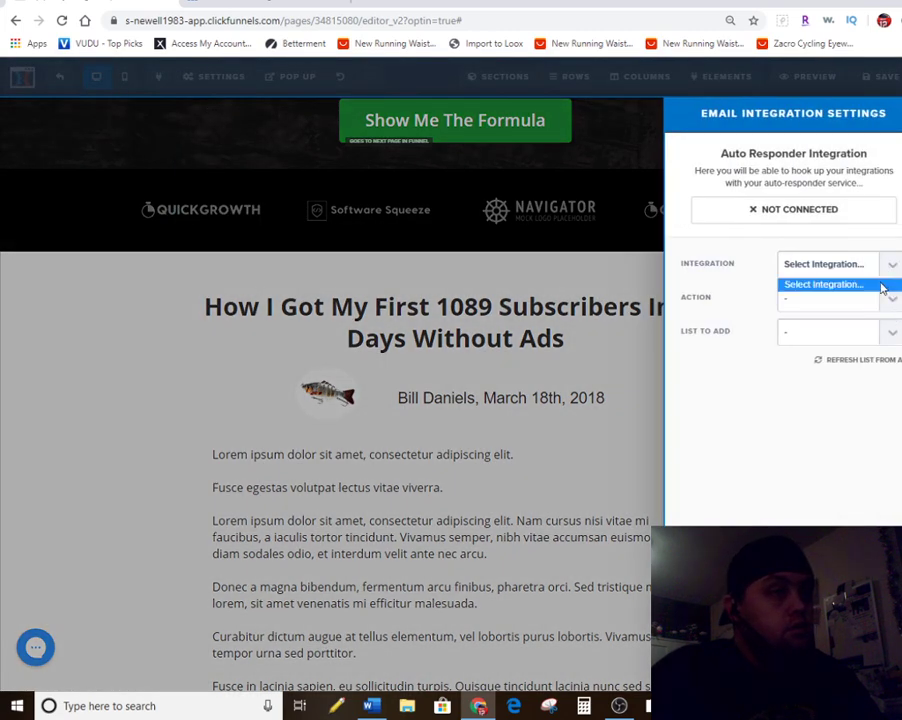
{"action": "left_click", "coordinate": [880, 286]}
{"action": "left_click", "coordinate": [885, 300]}
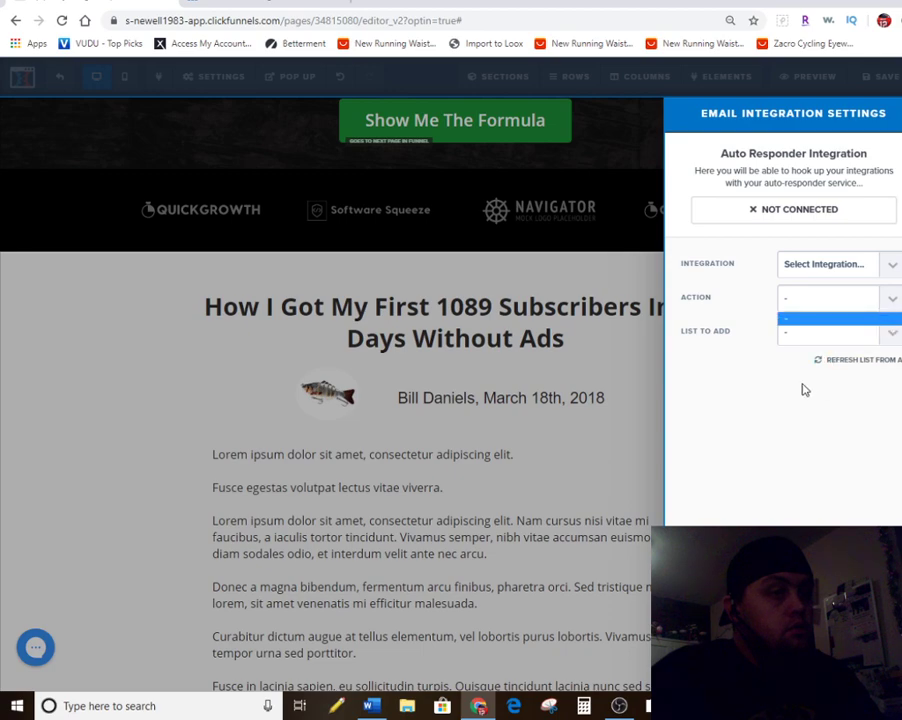
{"action": "left_click", "coordinate": [785, 423]}
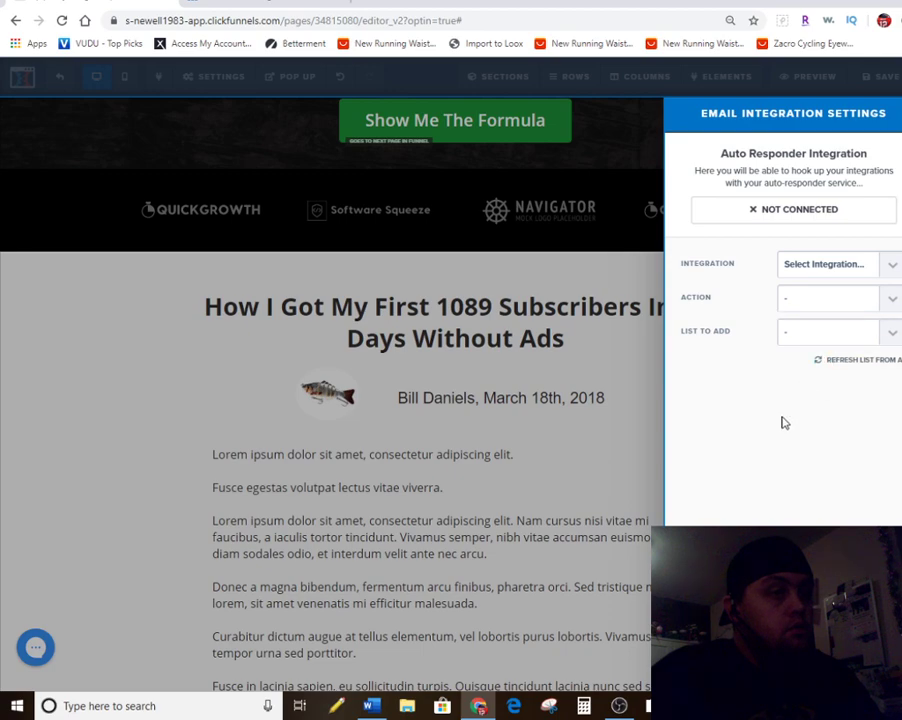
{"action": "left_click", "coordinate": [859, 368]}
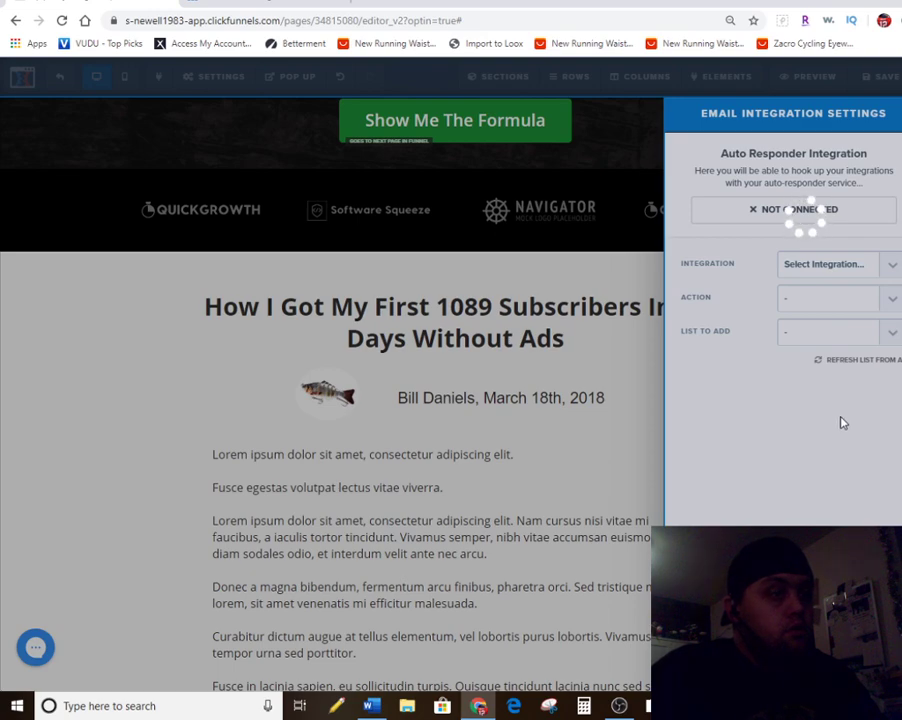
{"action": "left_click", "coordinate": [159, 335]}
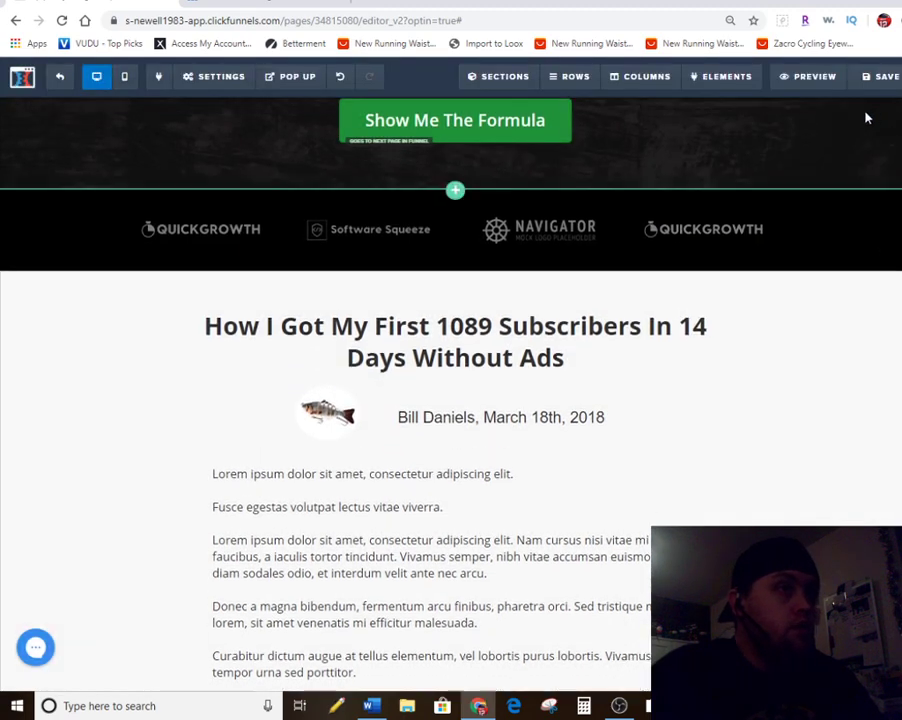
- Save the optin page, exit to the funnel steps and reopen the Optin page for editing
{"action": "left_click", "coordinate": [879, 88]}
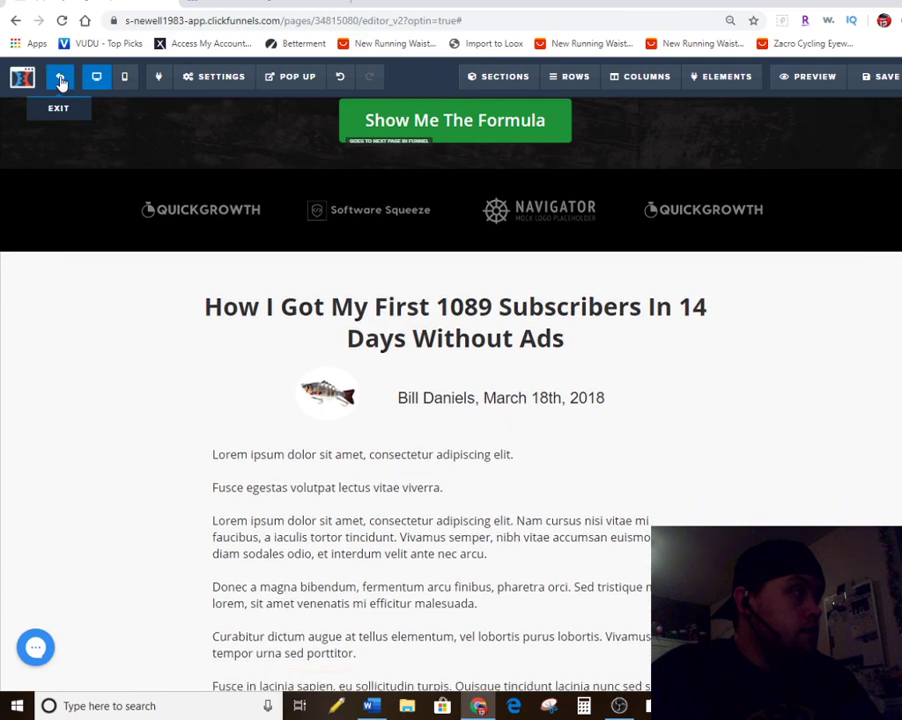
{"action": "left_click", "coordinate": [59, 77]}
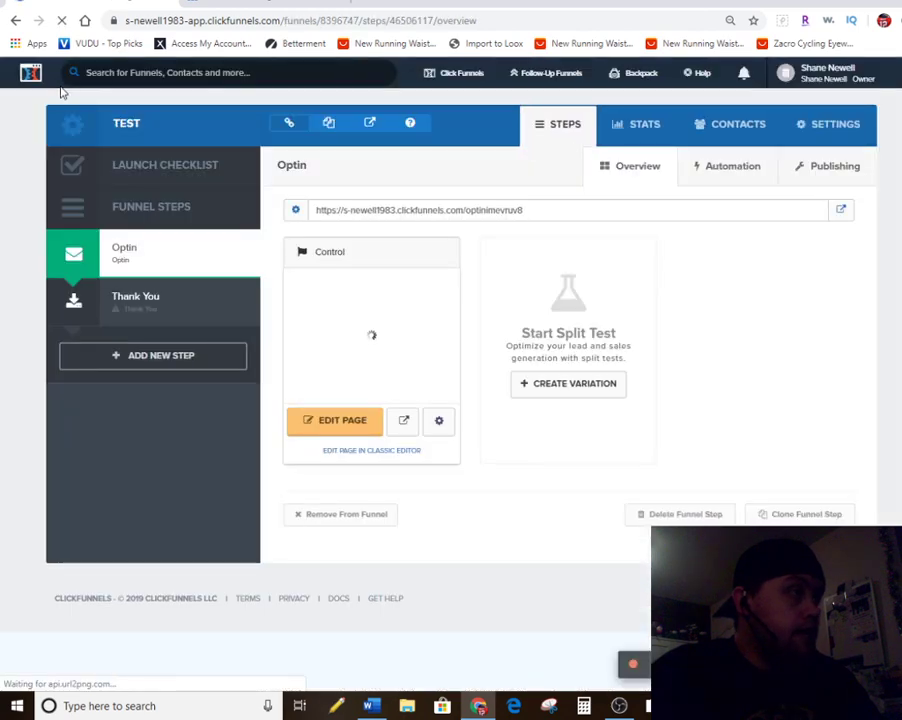
{"action": "left_click", "coordinate": [178, 305]}
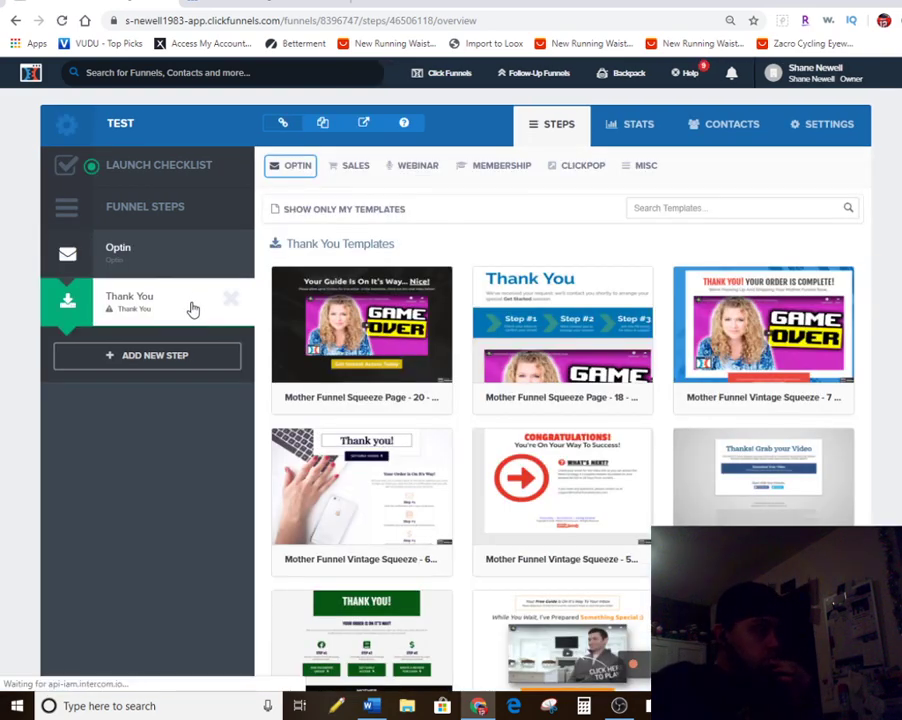
{"action": "left_click", "coordinate": [165, 258]}
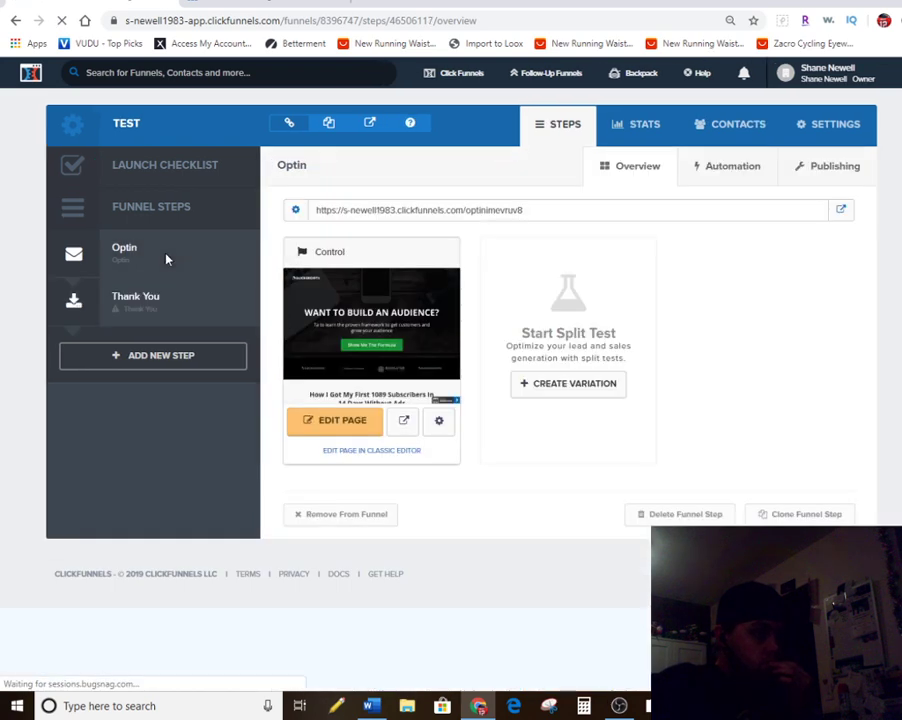
{"action": "left_click", "coordinate": [346, 423]}
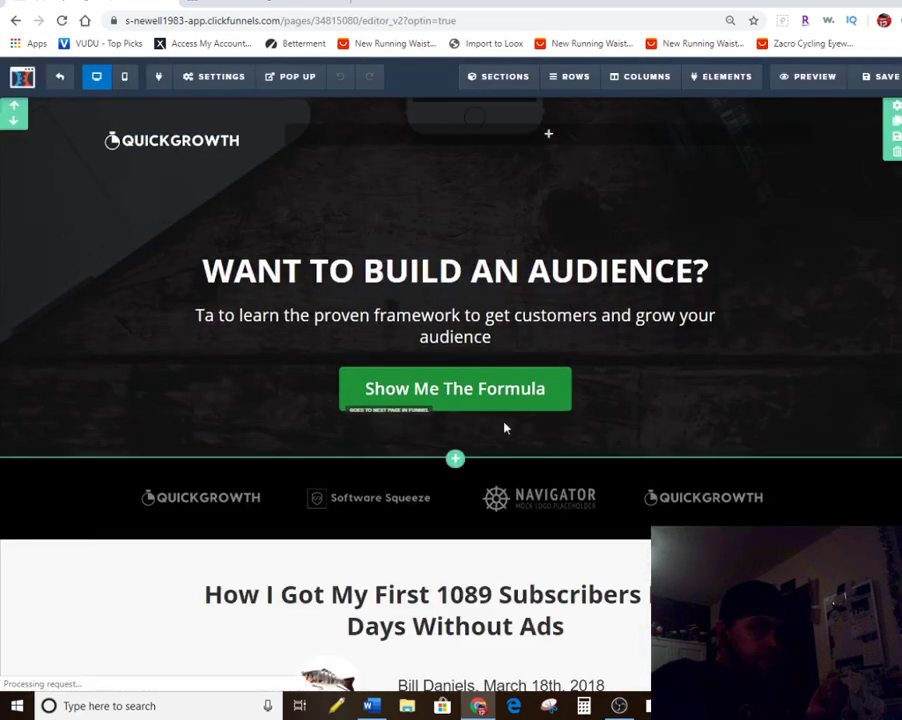
- Connect the page's auto responder to #heronation (Markethero) with the action Tag Lead and the tag !free-funnel
{"action": "left_click", "coordinate": [212, 76]}
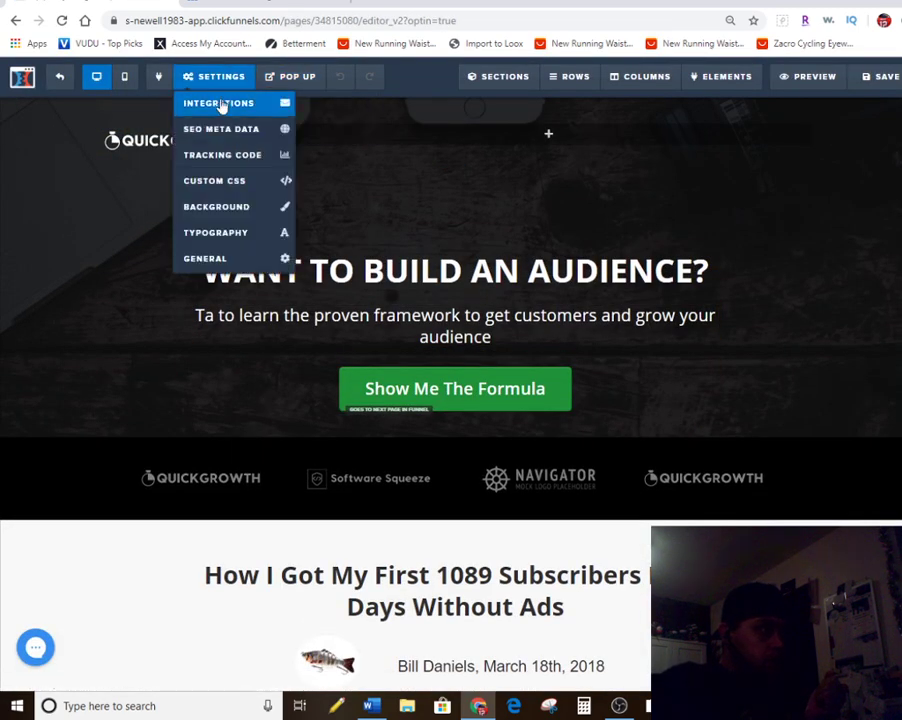
{"action": "left_click", "coordinate": [219, 103]}
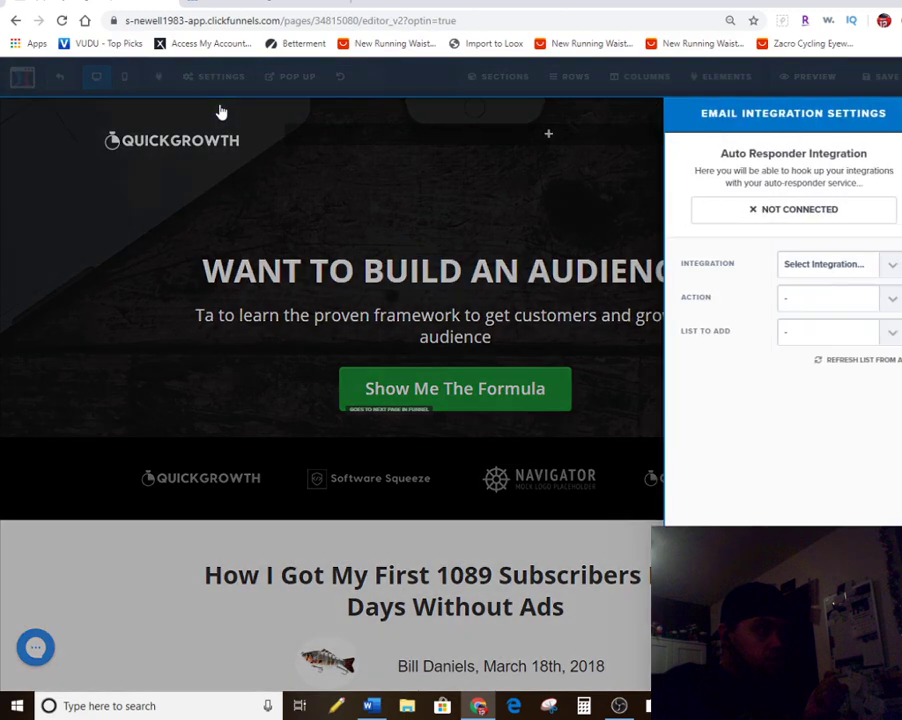
{"action": "left_click", "coordinate": [893, 265]}
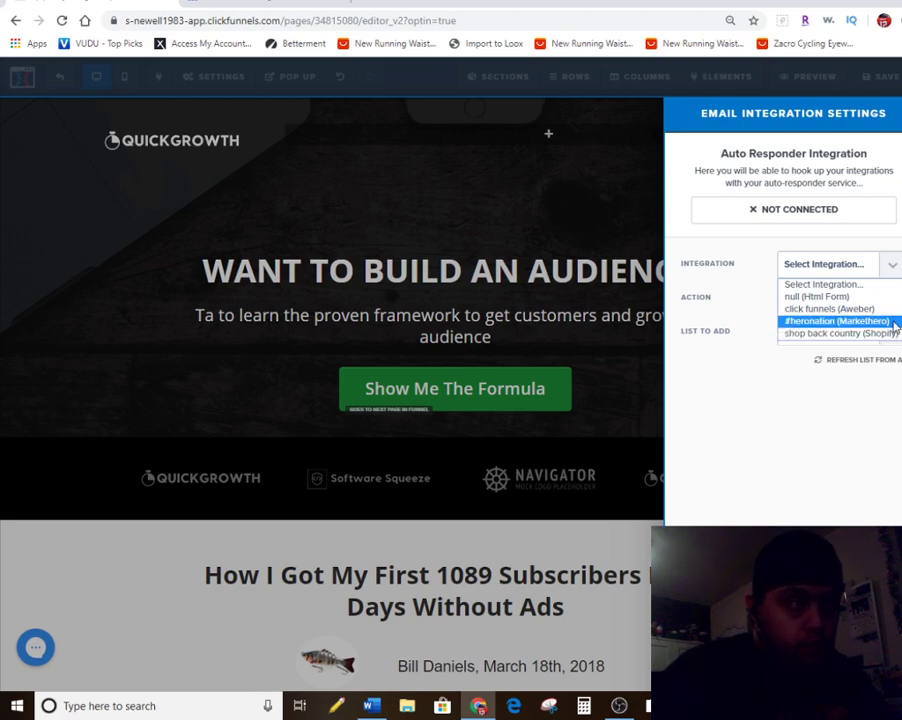
{"action": "left_click", "coordinate": [893, 321]}
{"action": "left_click", "coordinate": [893, 300]}
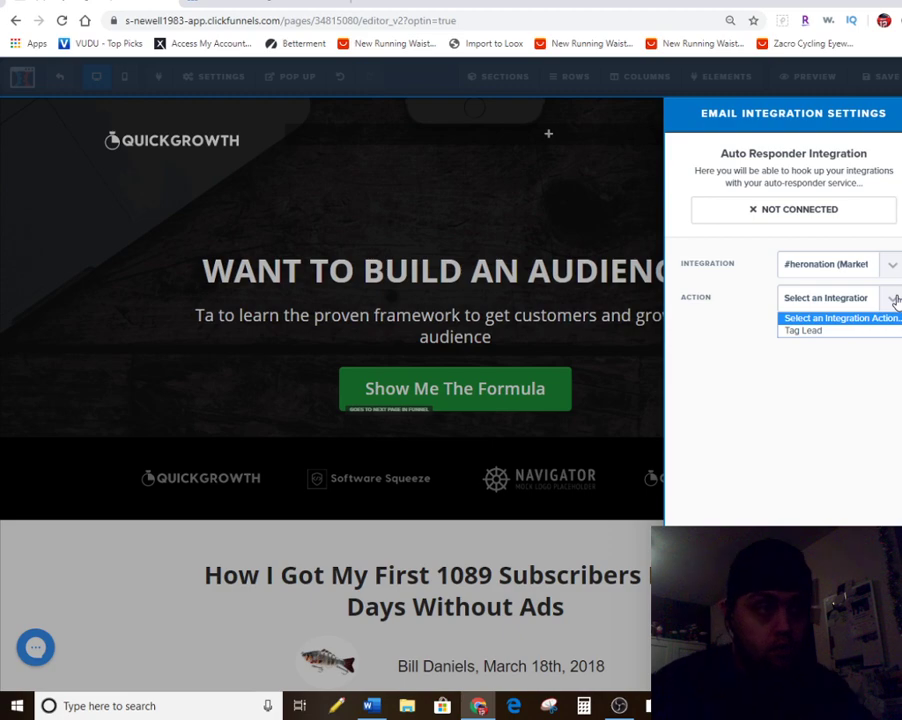
{"action": "left_click", "coordinate": [876, 331]}
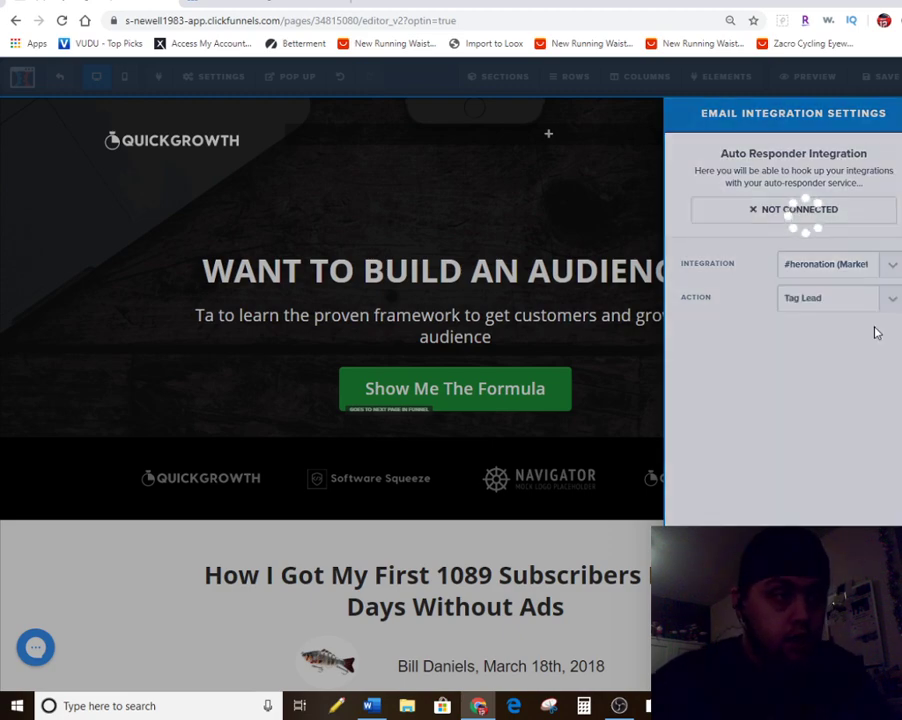
{"action": "left_click", "coordinate": [893, 338]}
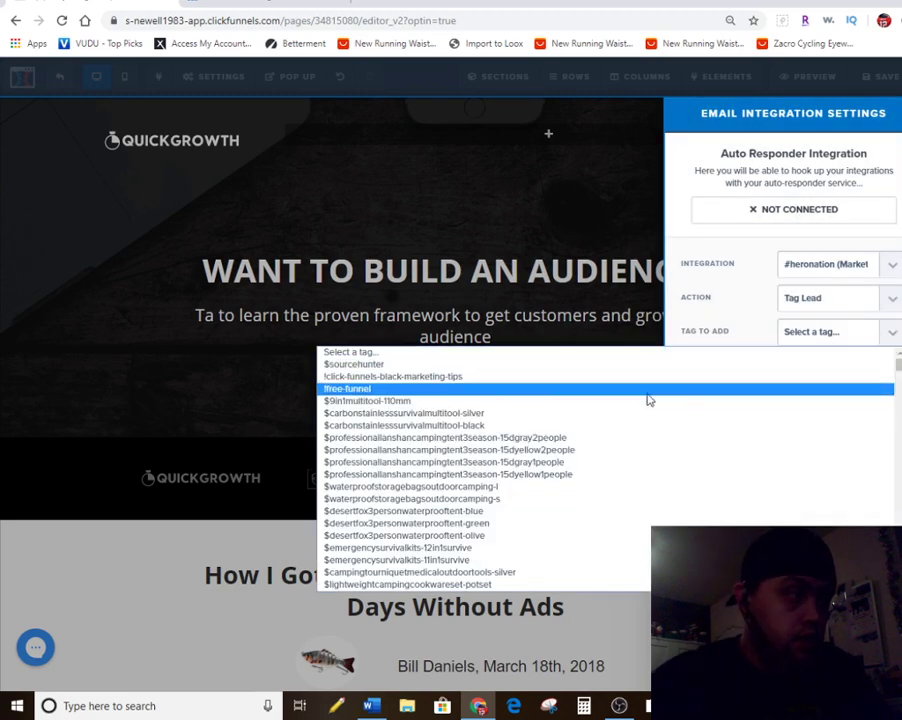
{"action": "left_click", "coordinate": [497, 388]}
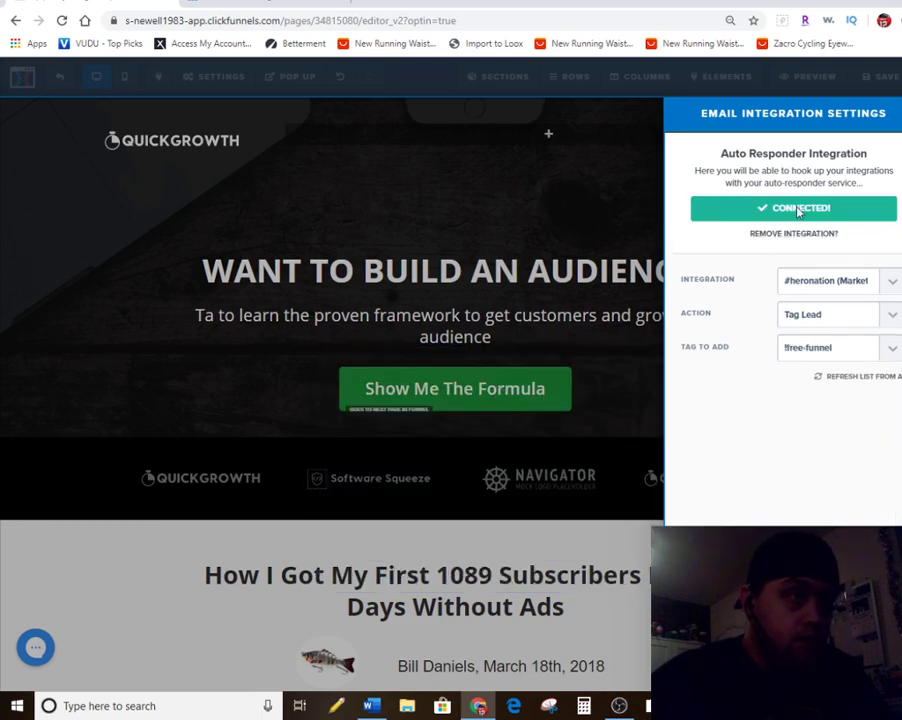
{"action": "left_click", "coordinate": [570, 184]}
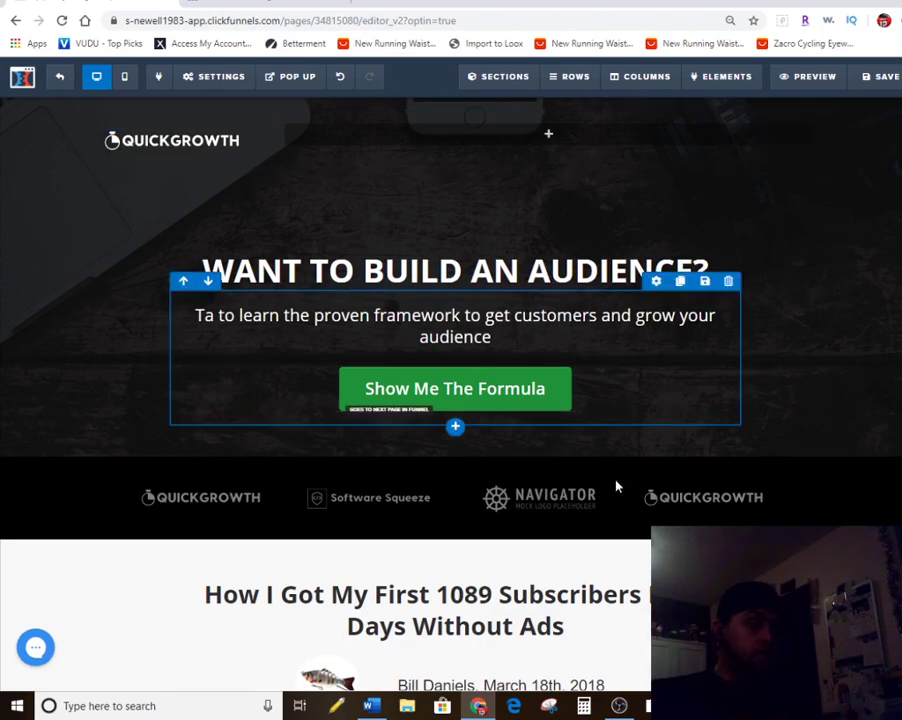
- Review the funnel checklist in the Word document and switch back to the page editor
{"action": "key", "text": "alt+Tab"}
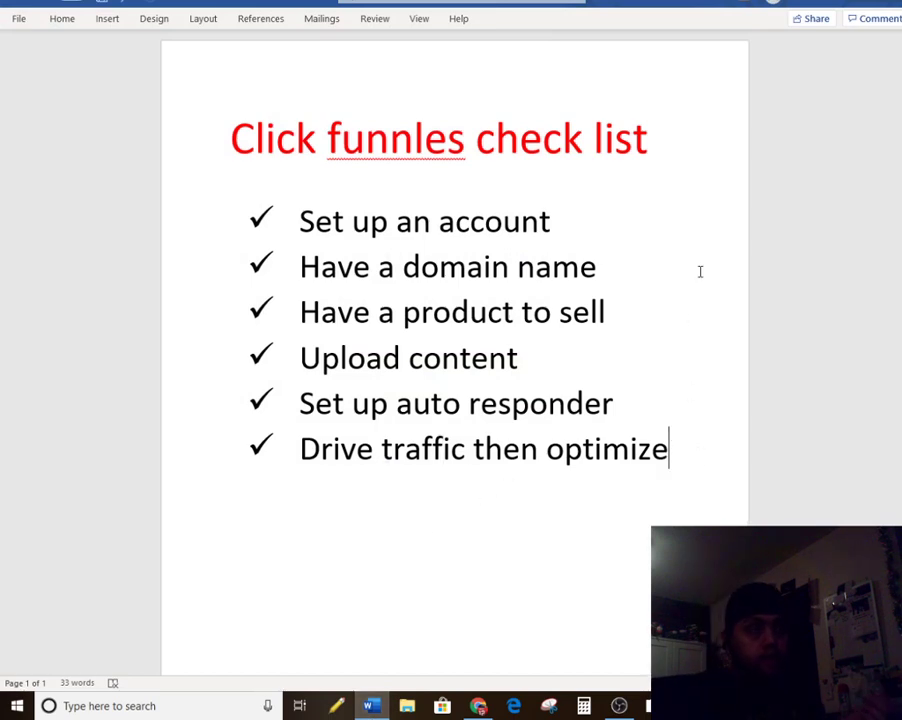
{"action": "key", "text": "alt+Tab"}
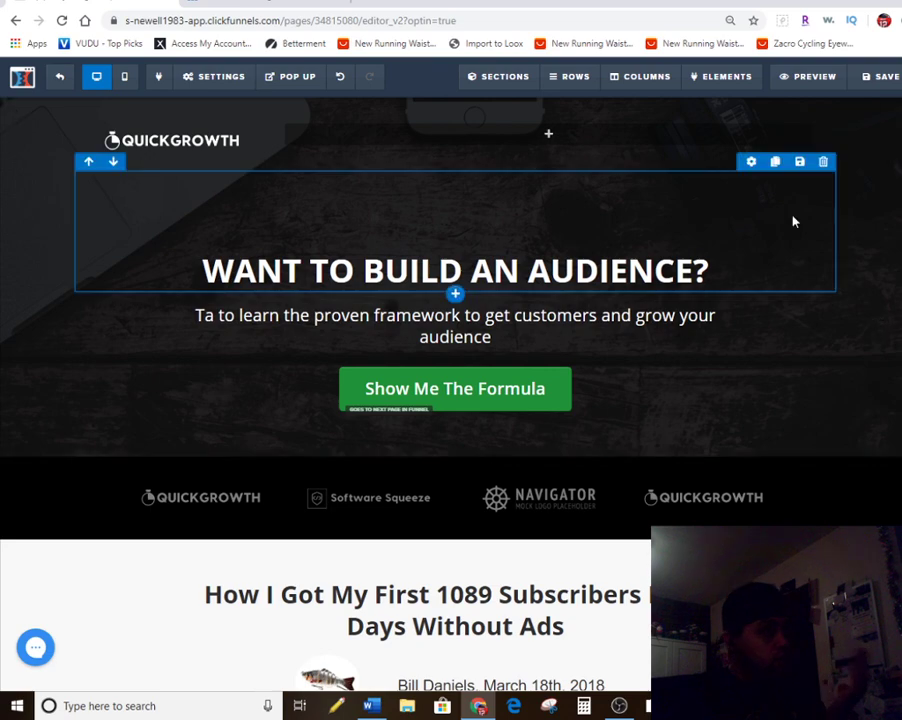
- Preview the optin page and highlight its web address
{"action": "left_click", "coordinate": [810, 79]}
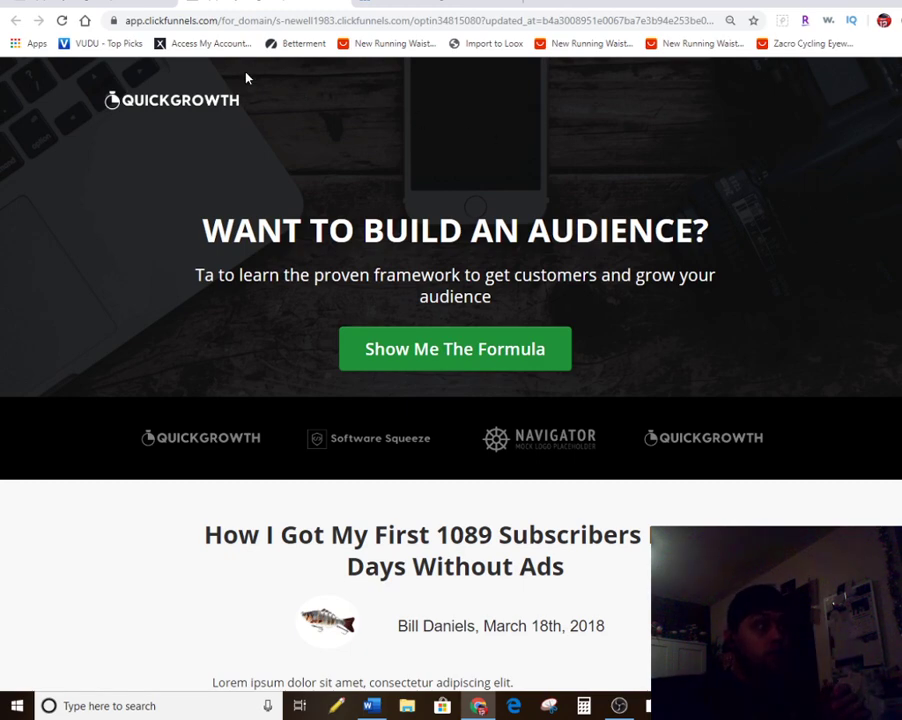
{"action": "left_click", "coordinate": [127, 20]}
{"action": "left_click_drag", "start_coordinate": [205, 14], "coordinate": [699, 12]}
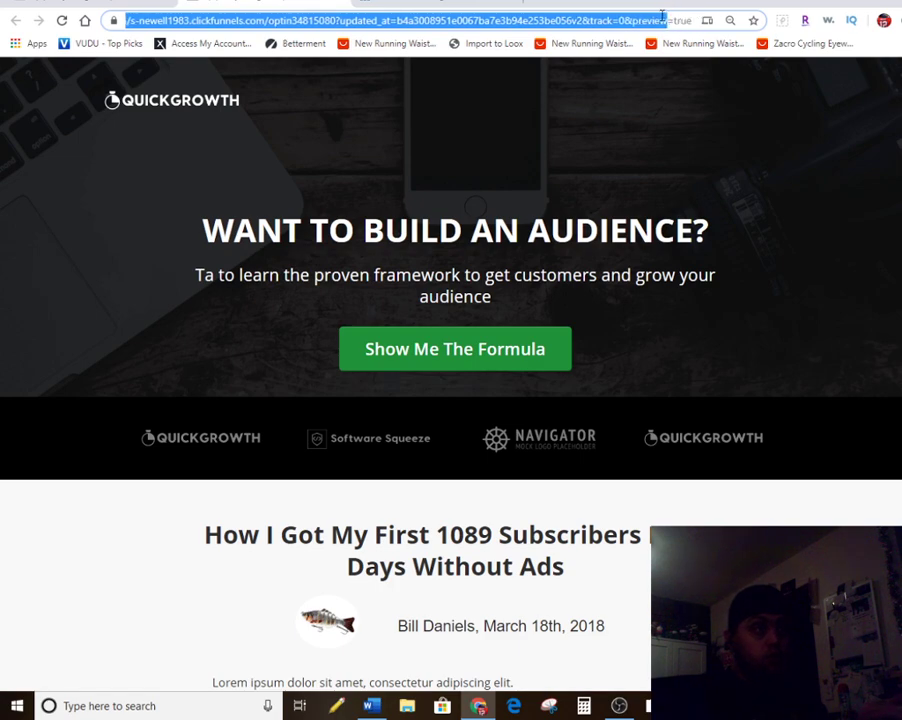
{"action": "left_click_drag", "start_coordinate": [625, 20], "coordinate": [132, 36]}
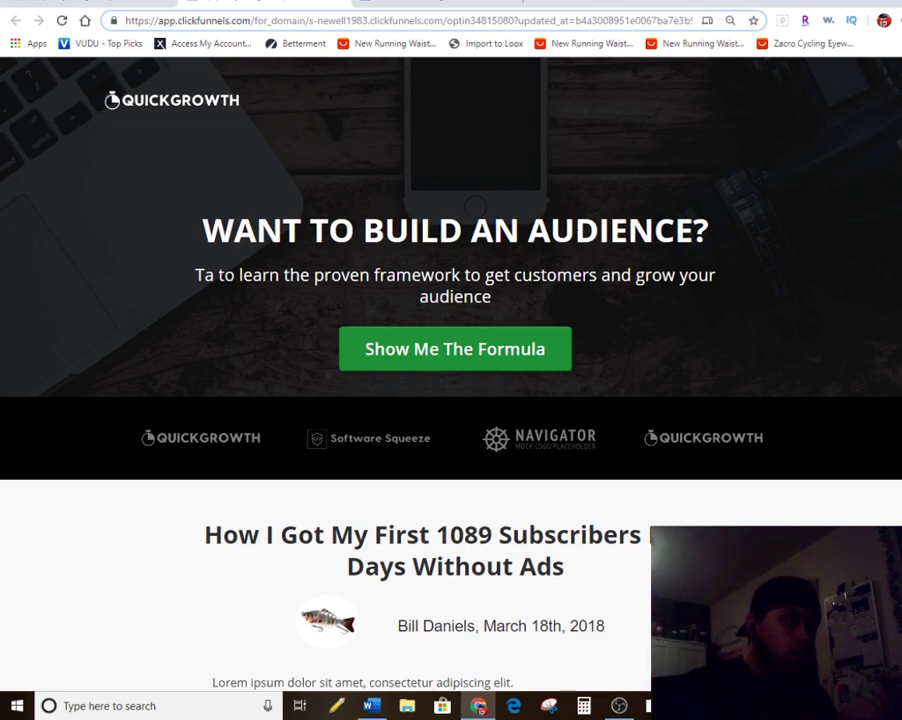
- View the open Bluehost site as a domain source and return to the optin page editor
{"action": "left_click", "coordinate": [433, 4]}
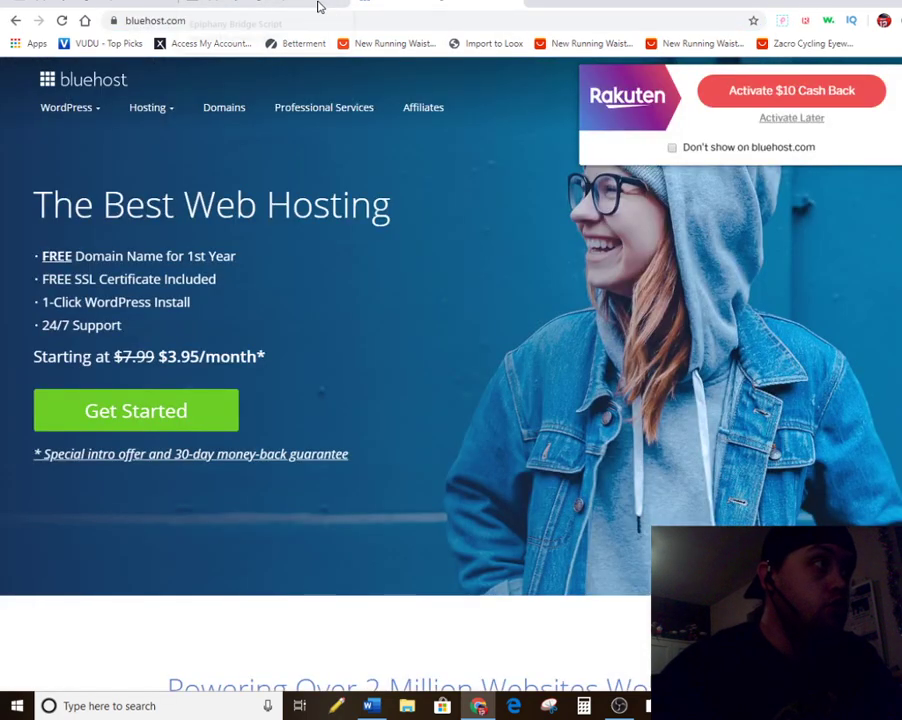
{"action": "left_click", "coordinate": [315, 5]}
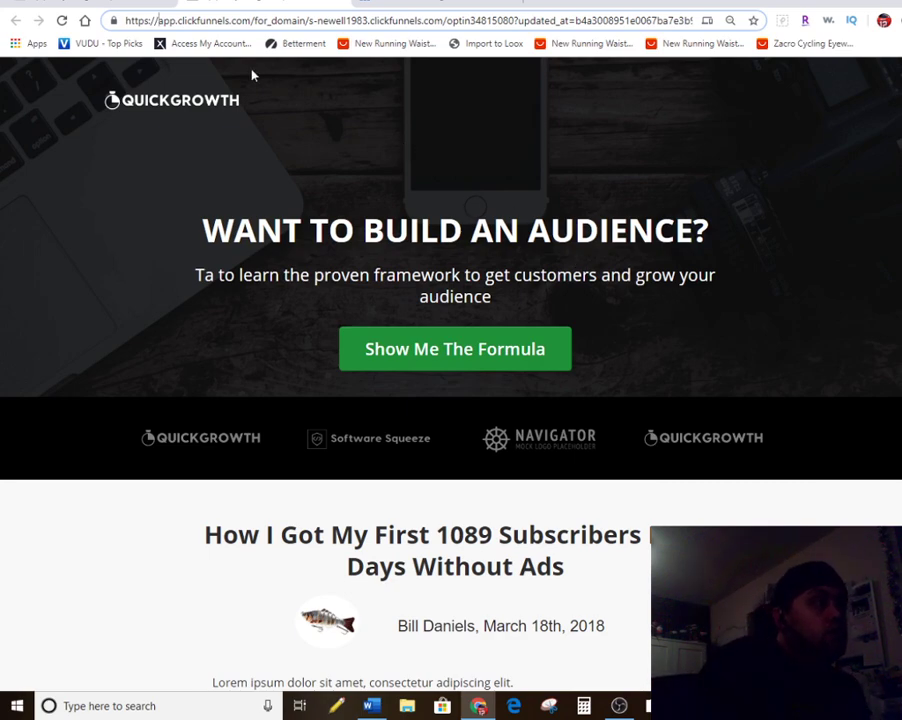
{"action": "left_click", "coordinate": [156, 5]}
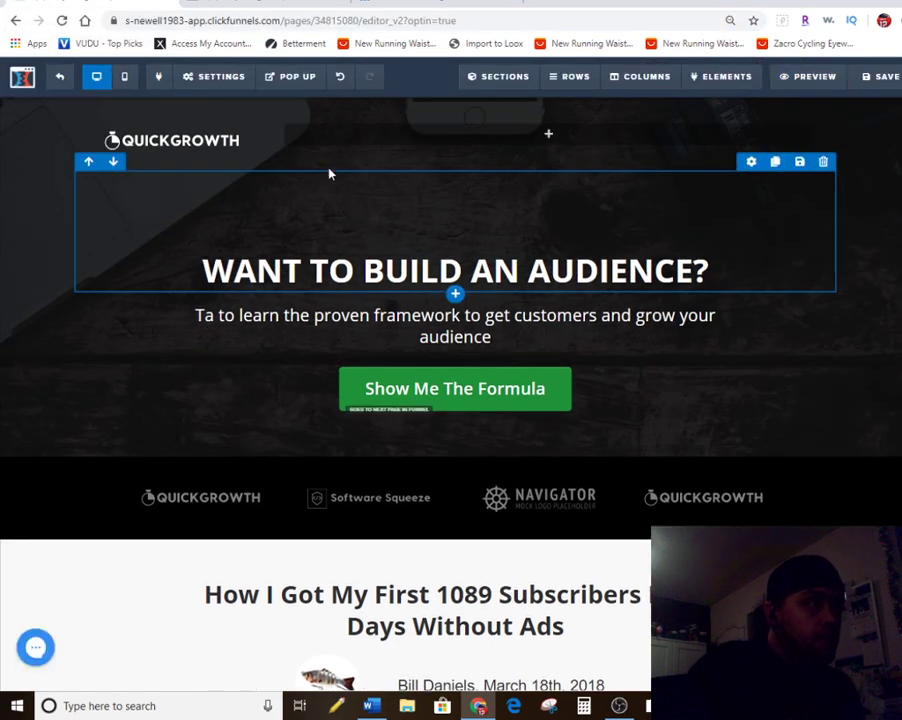
- Leave the page editor and view the domain choices in the test funnel's settings without selecting one
{"action": "left_click", "coordinate": [60, 82]}
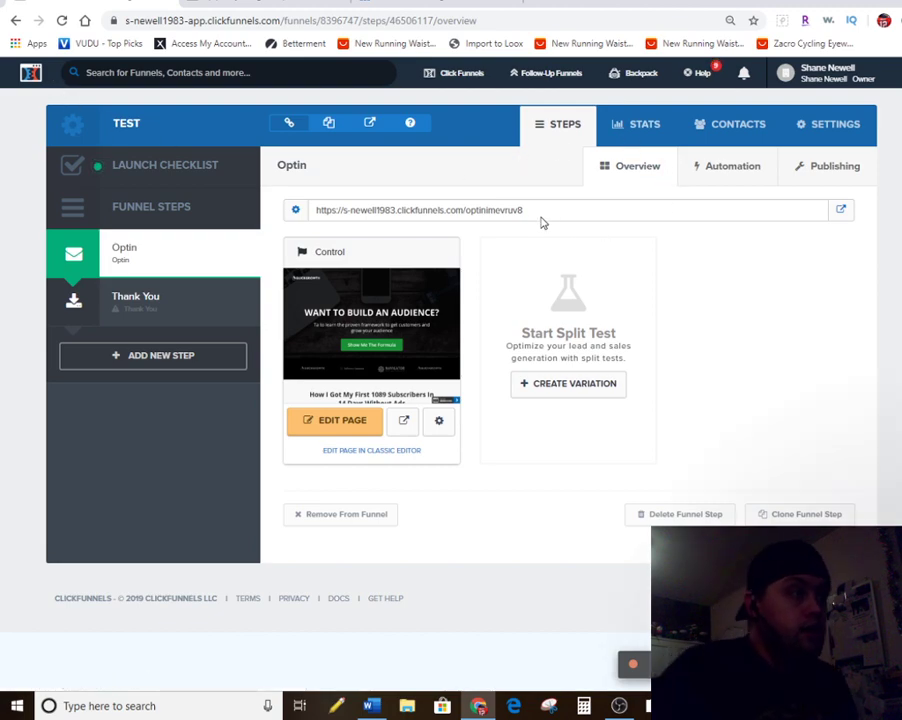
{"action": "left_click", "coordinate": [817, 137]}
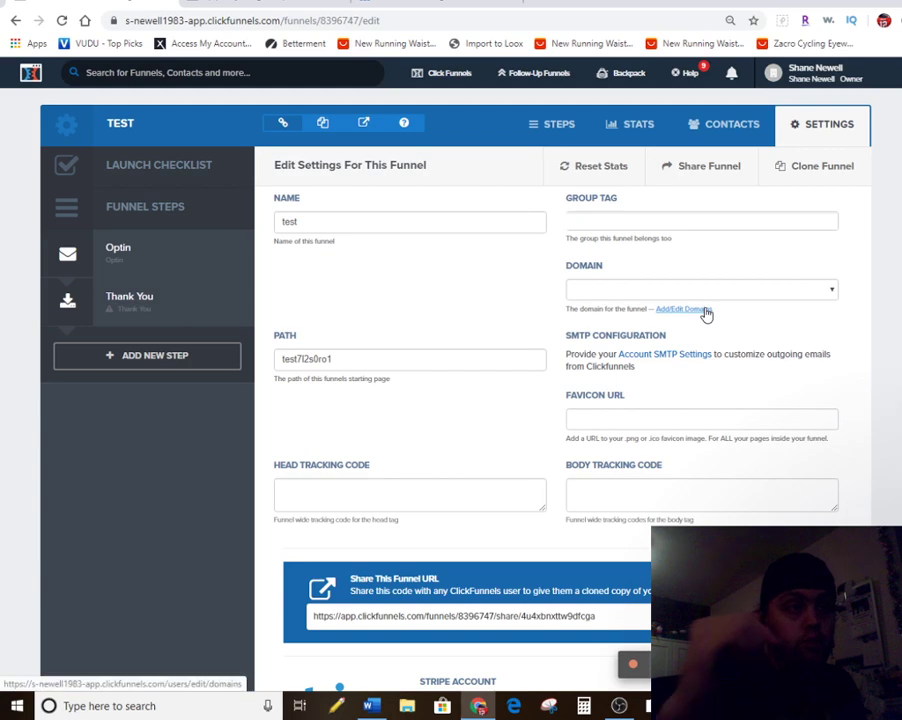
{"action": "left_click", "coordinate": [831, 292]}
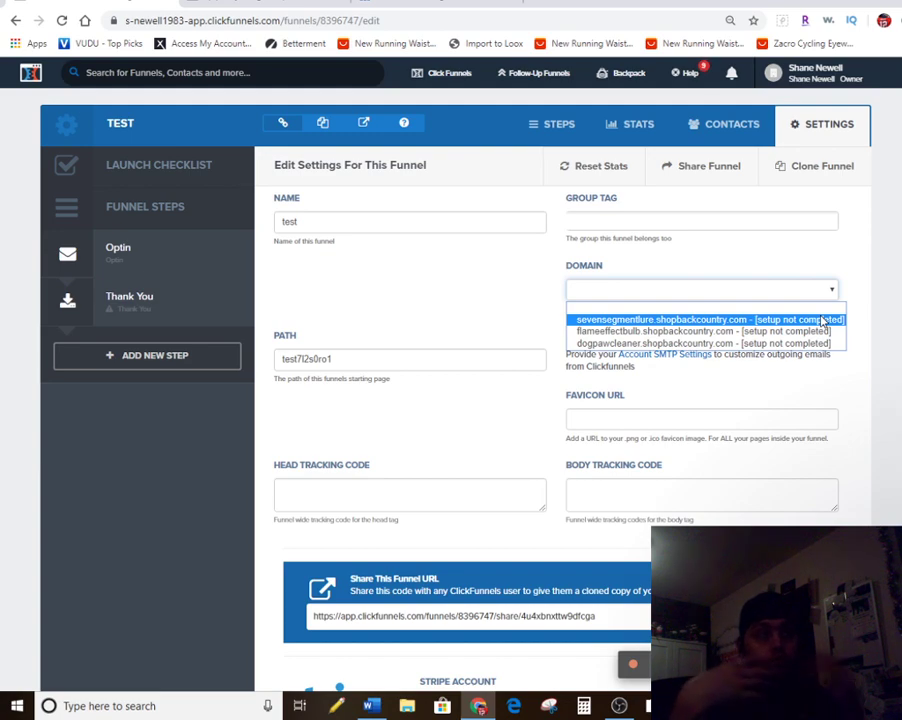
{"action": "left_click", "coordinate": [900, 280]}
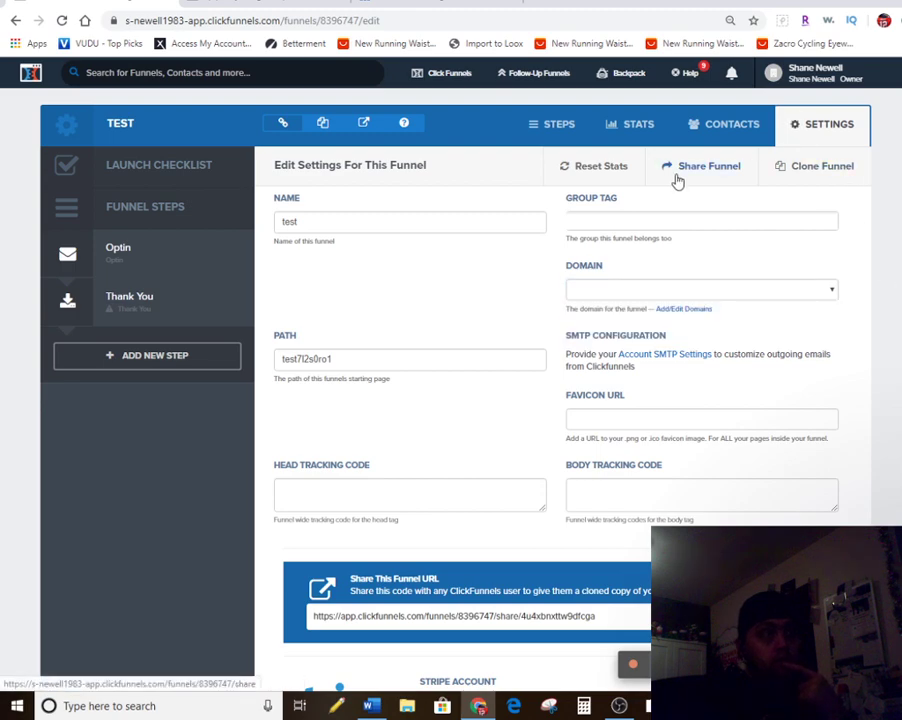
- Open the Simple CB Profits Affiliate Funnel from the funnel list and view its Thanks You and Optin steps
{"action": "mouse_move", "coordinate": [440, 76]}
{"action": "left_click", "coordinate": [446, 103]}
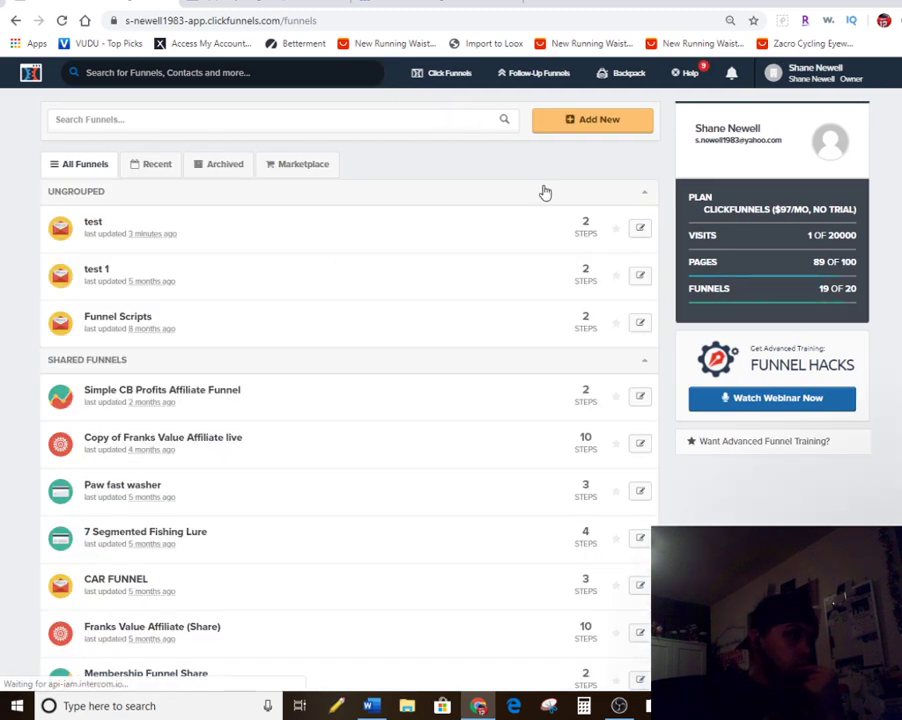
{"action": "scroll", "coordinate": [459, 362], "scroll_direction": "down", "scroll_amount": 1}
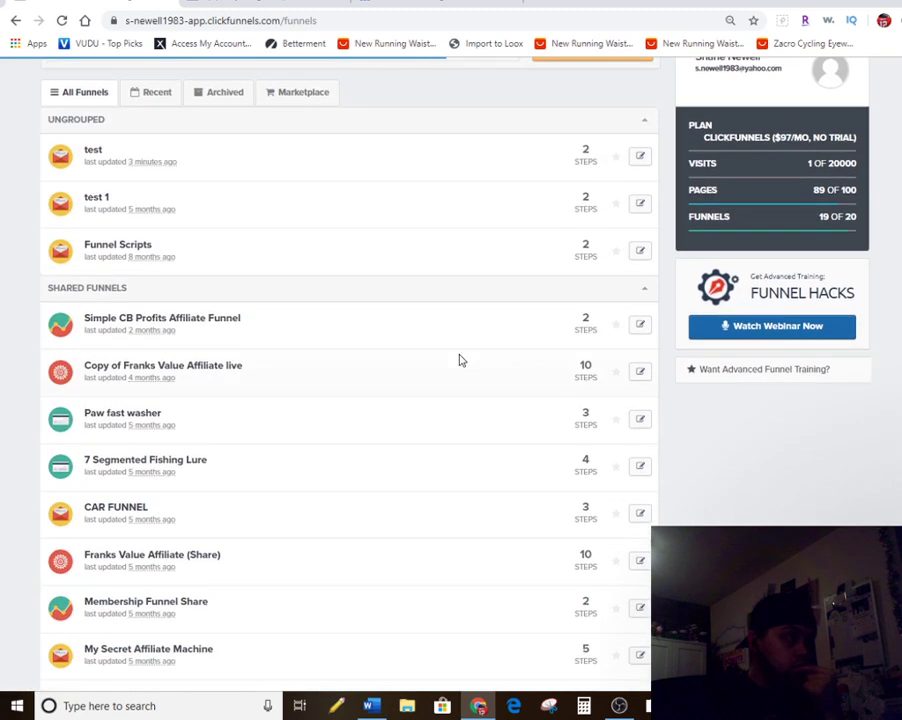
{"action": "scroll", "coordinate": [459, 360], "scroll_direction": "down", "scroll_amount": 1}
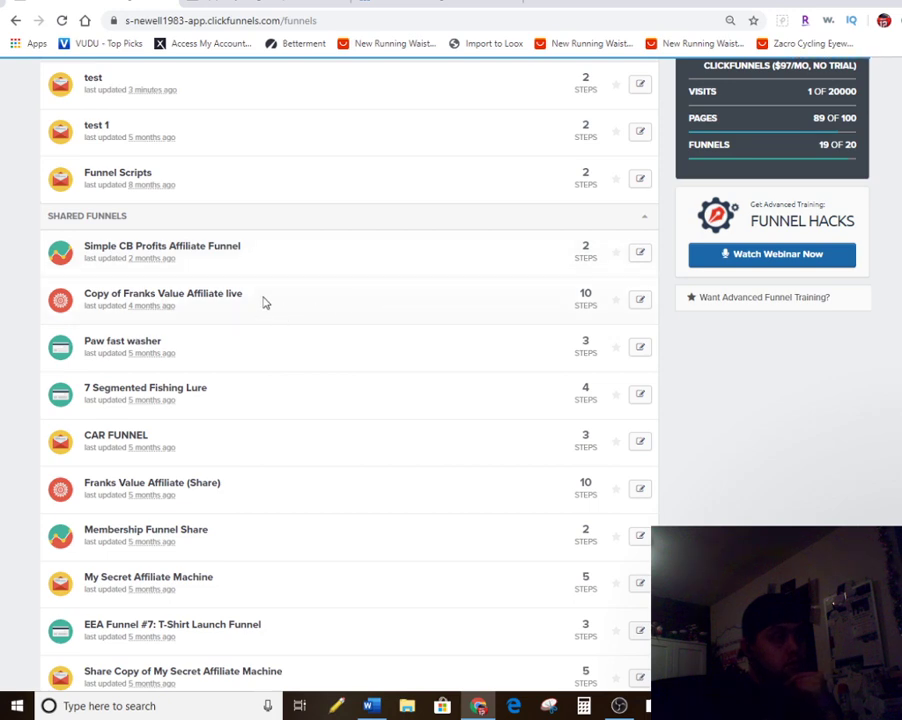
{"action": "scroll", "coordinate": [264, 300], "scroll_direction": "down", "scroll_amount": 2}
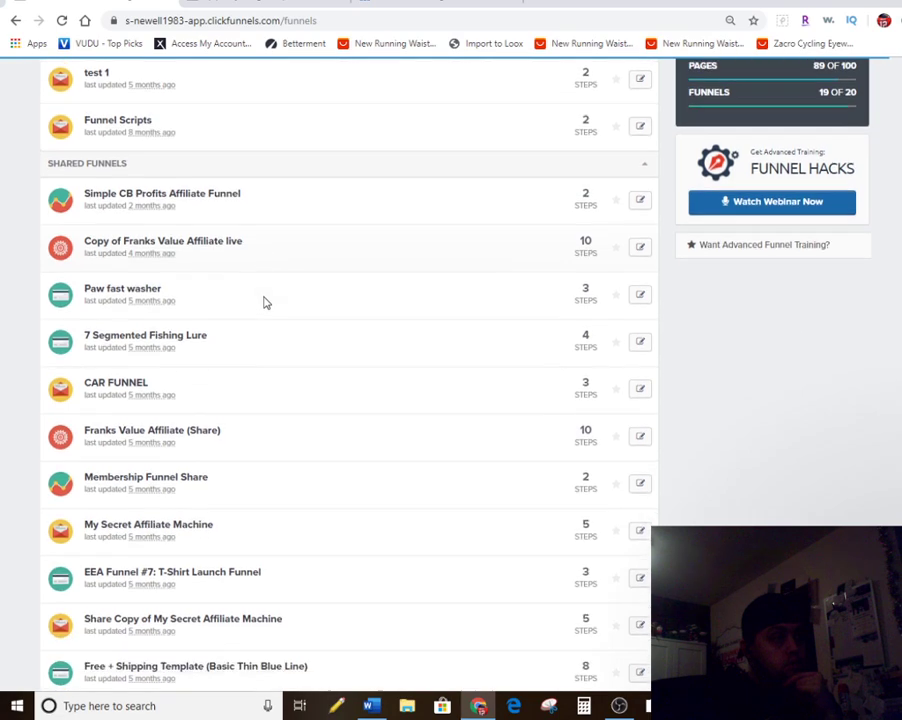
{"action": "scroll", "coordinate": [264, 300], "scroll_direction": "up", "scroll_amount": 2}
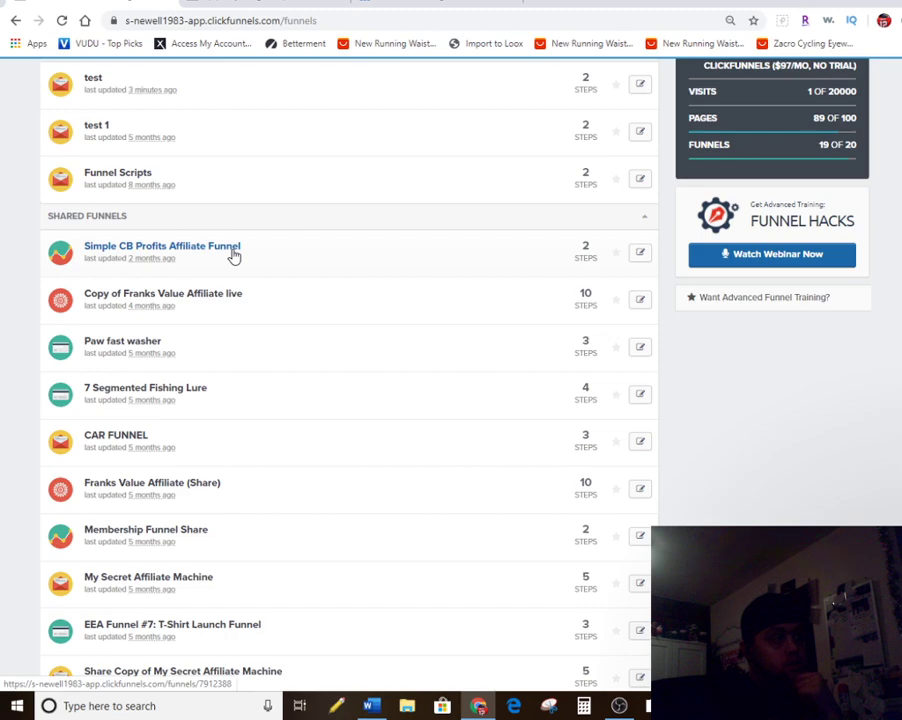
{"action": "left_click", "coordinate": [234, 255]}
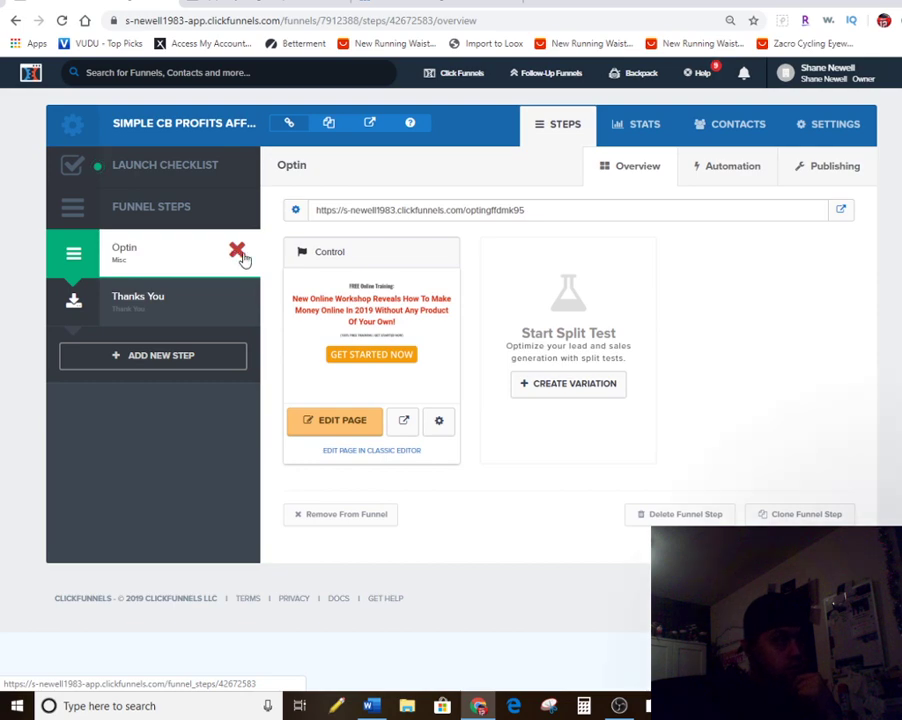
{"action": "left_click", "coordinate": [206, 310]}
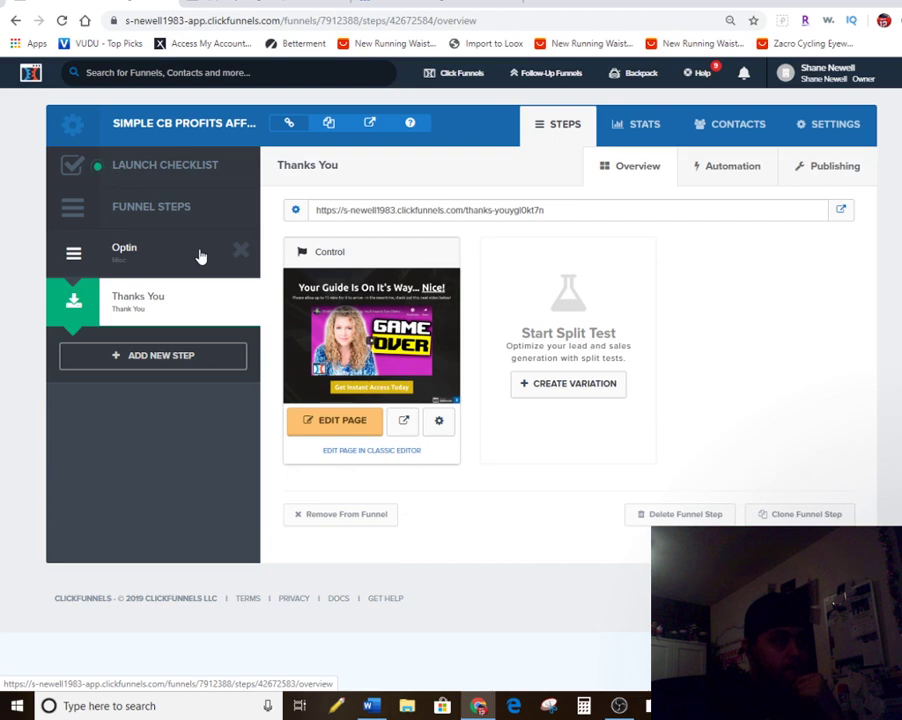
{"action": "left_click", "coordinate": [200, 257]}
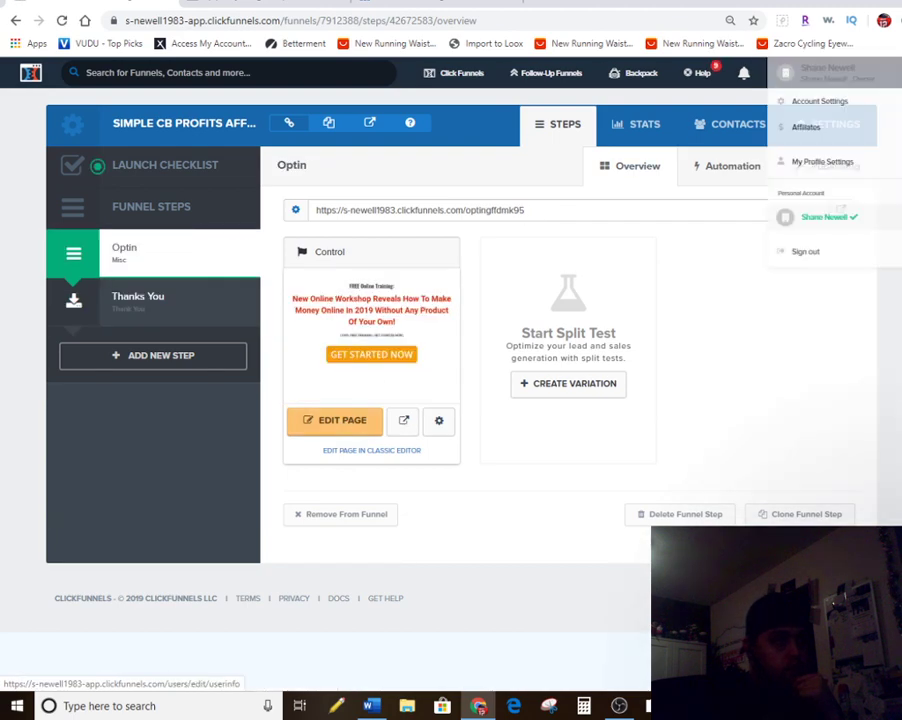
- Open the live optin page, request instant access through its popup form, and return from the workshop page
{"action": "left_click", "coordinate": [841, 213]}
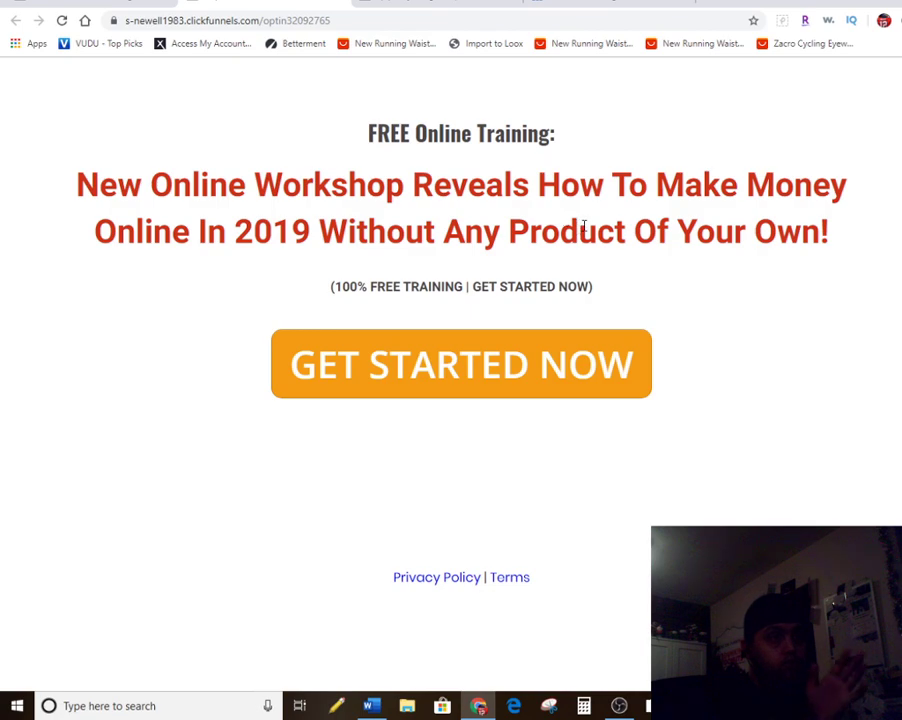
{"action": "left_click", "coordinate": [481, 366]}
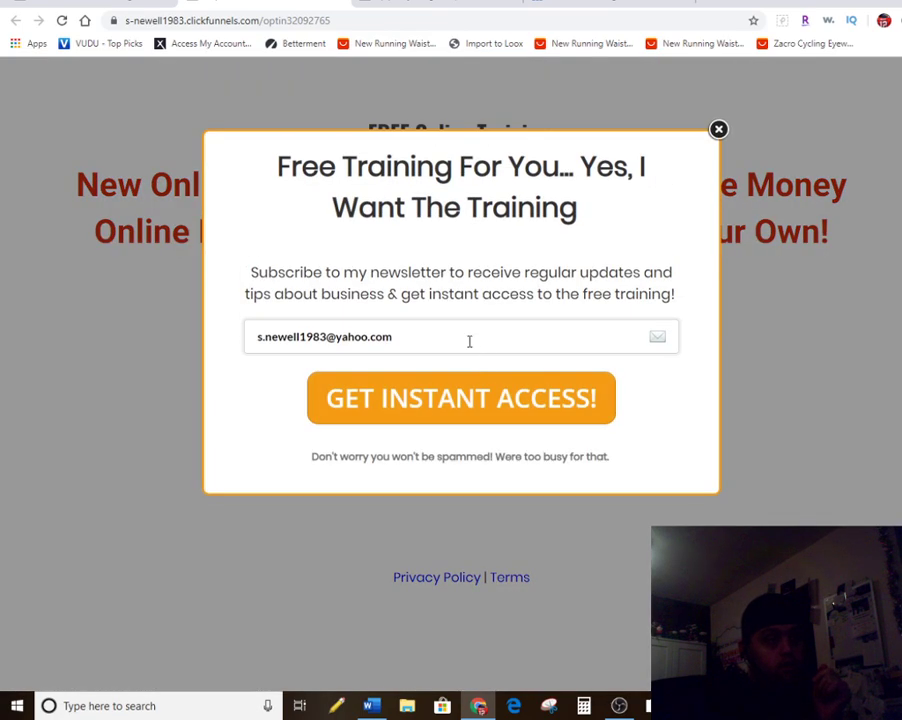
{"action": "left_click", "coordinate": [507, 403]}
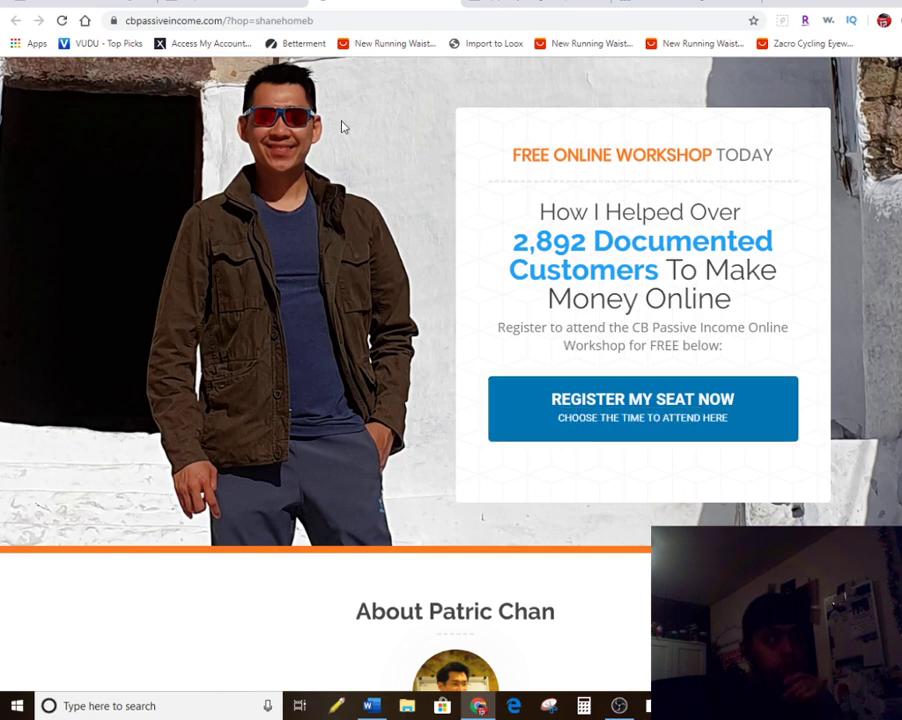
{"action": "left_click", "coordinate": [232, 4]}
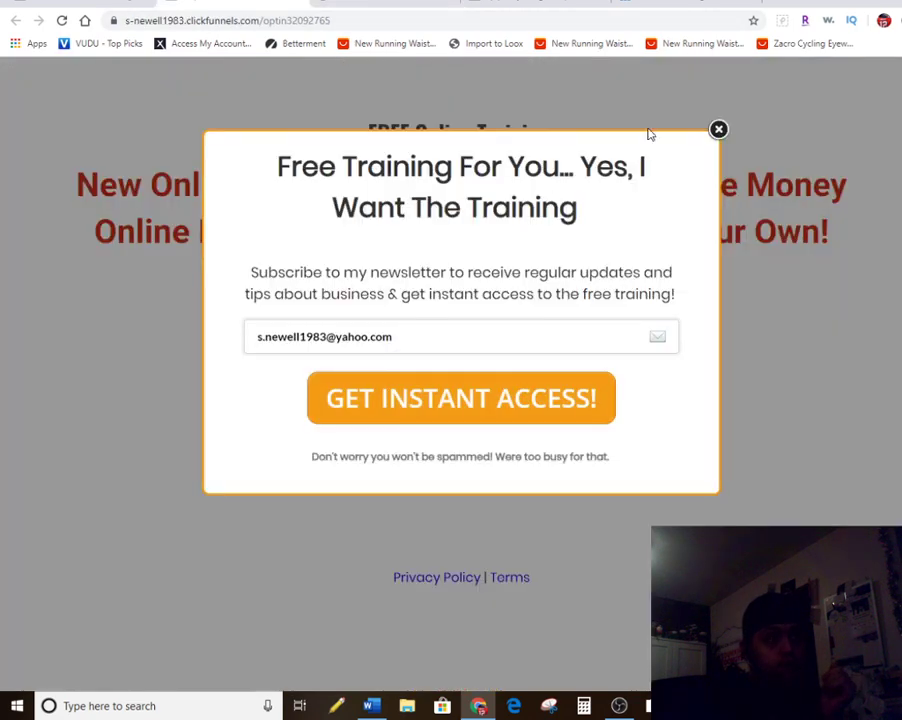
- Close the Free Training popup, bring it up again with Get Started Now, and dismiss it
{"action": "left_click", "coordinate": [718, 131]}
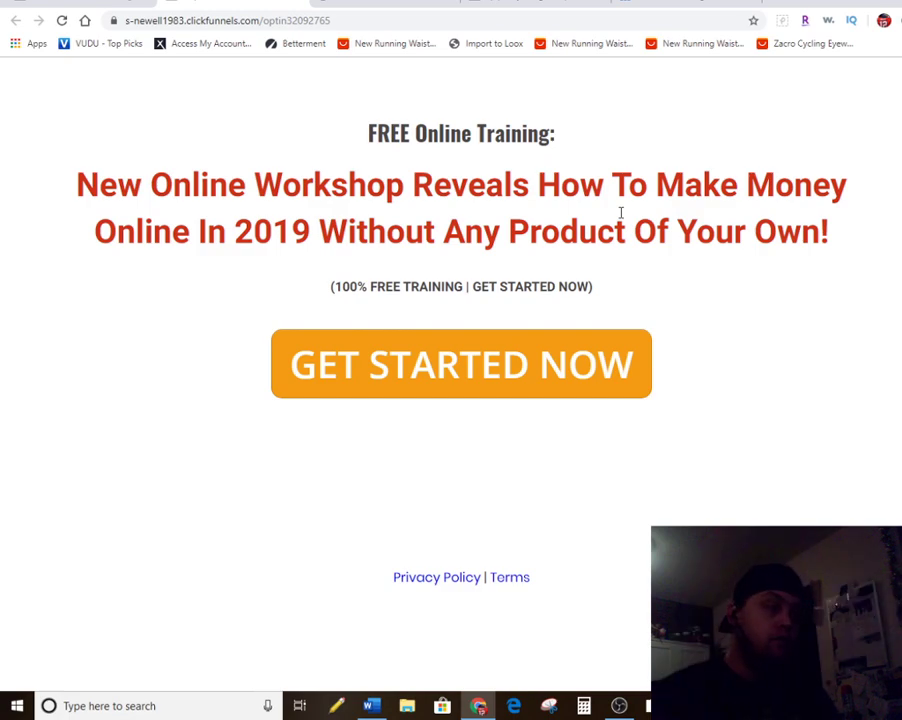
{"action": "left_click", "coordinate": [550, 364]}
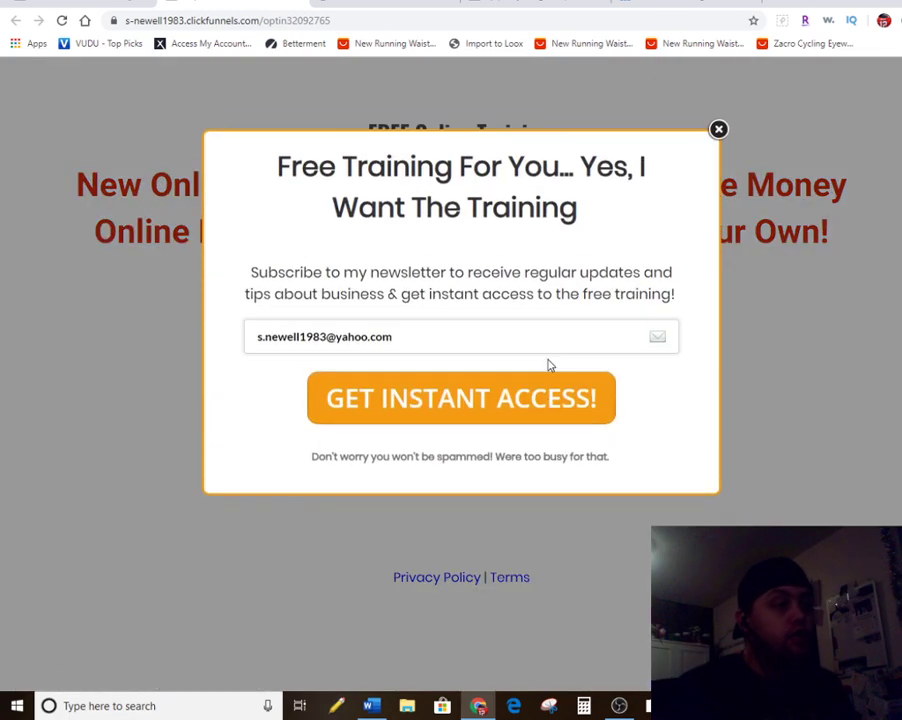
{"action": "left_click", "coordinate": [718, 131]}
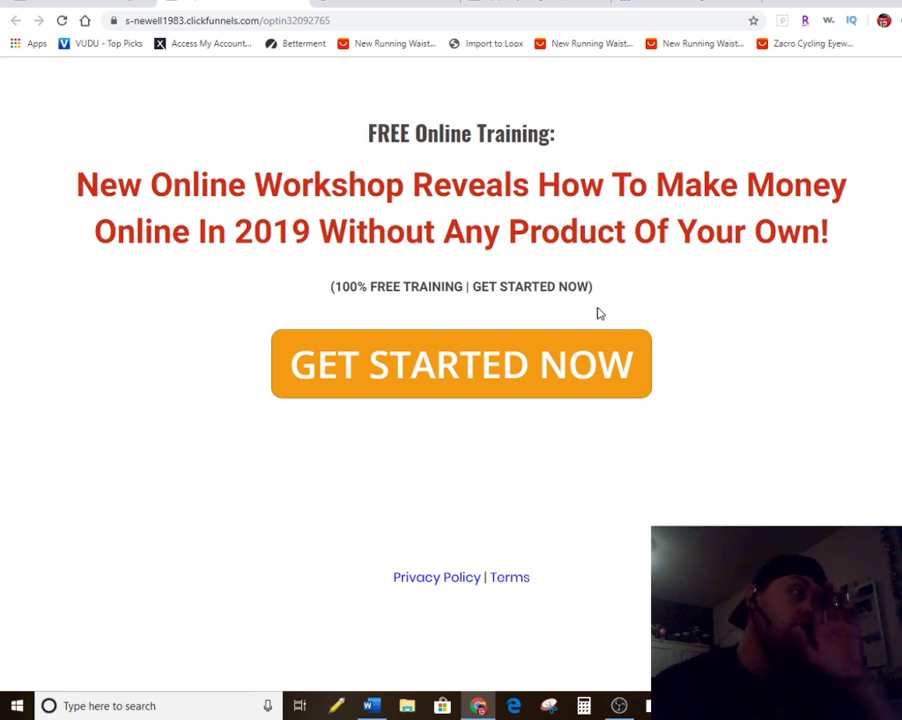
- Review the stats and contacts of the Simple CB Profits Affiliate Funnel and return to its steps
{"action": "left_click", "coordinate": [67, 2]}
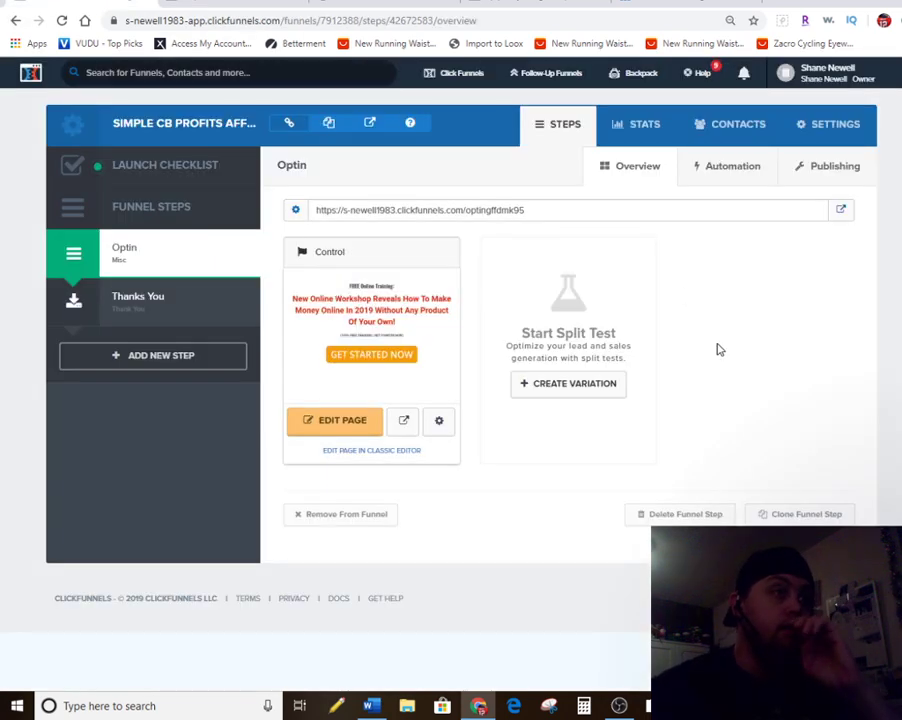
{"action": "left_click", "coordinate": [647, 133]}
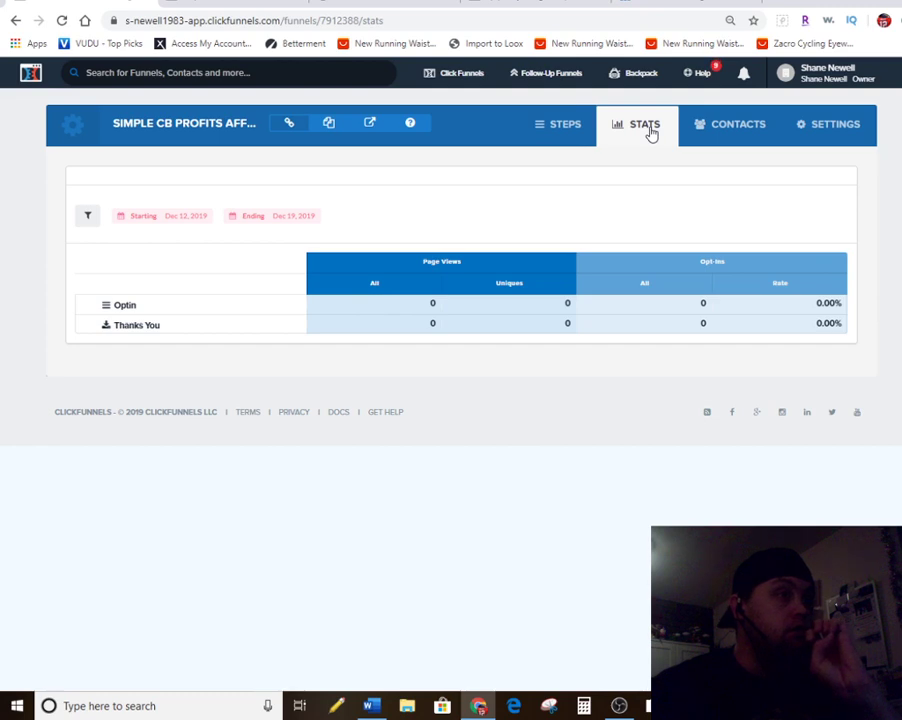
{"action": "left_click", "coordinate": [733, 127]}
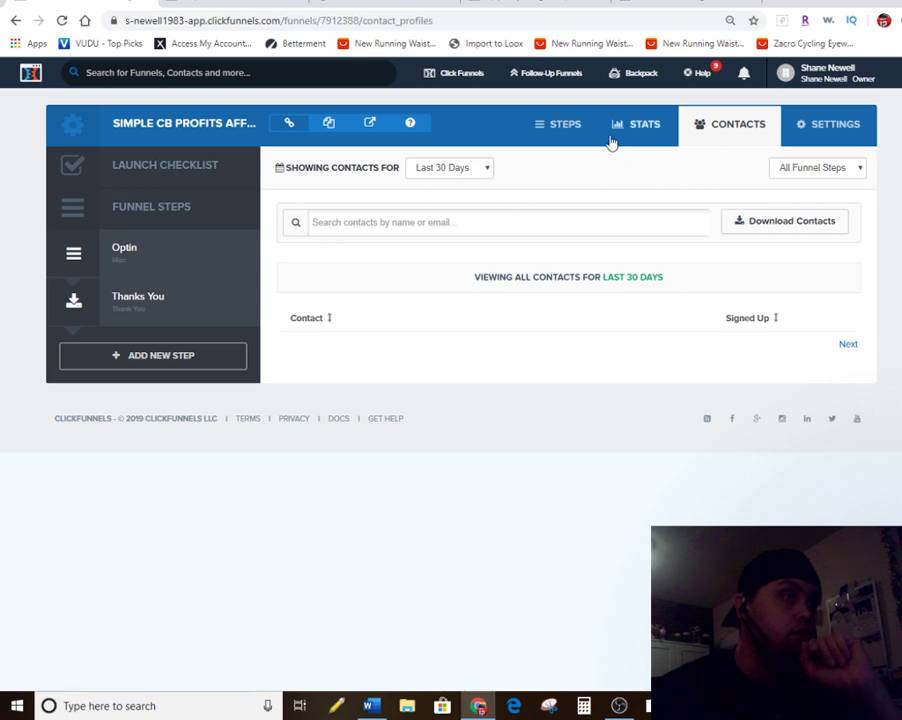
{"action": "left_click", "coordinate": [567, 130]}
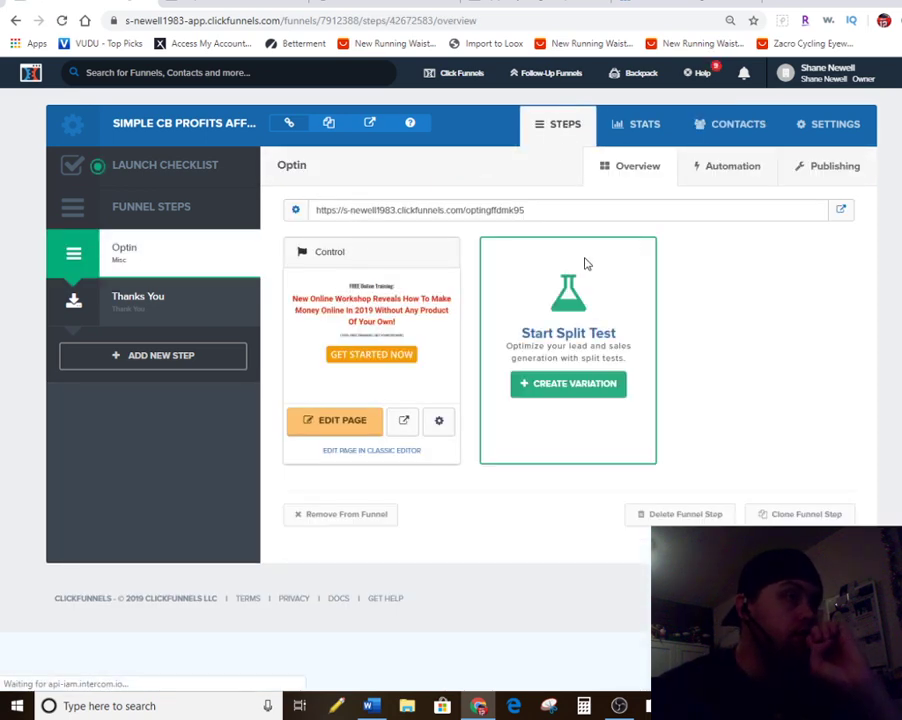
- Go back to the list of all funnels and look through the ungrouped and shared funnels
{"action": "mouse_move", "coordinate": [447, 72]}
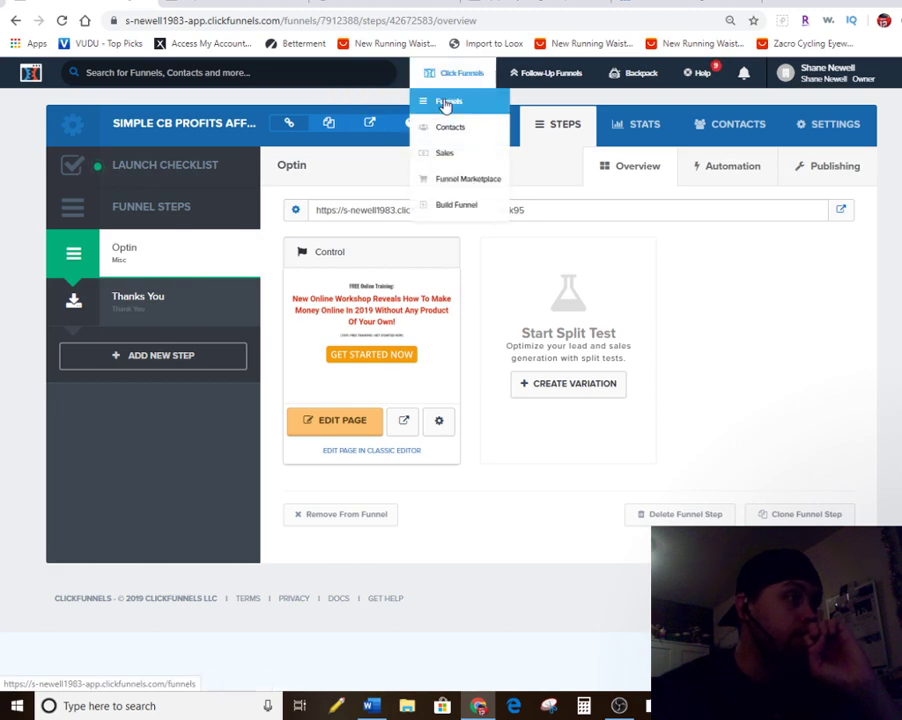
{"action": "left_click", "coordinate": [447, 102]}
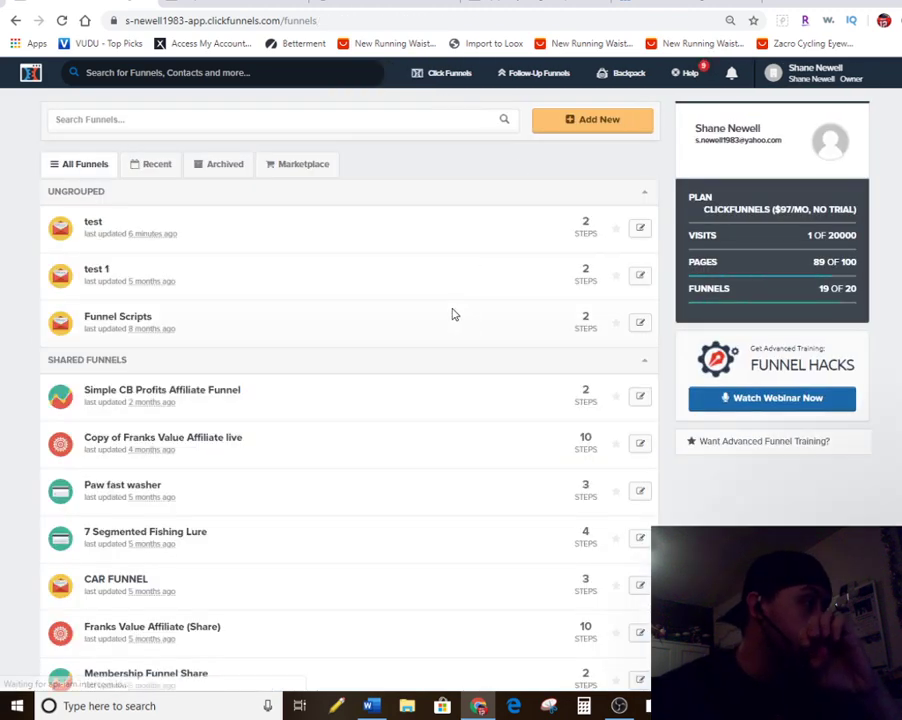
{"action": "scroll", "coordinate": [451, 314], "scroll_direction": "down", "scroll_amount": 1}
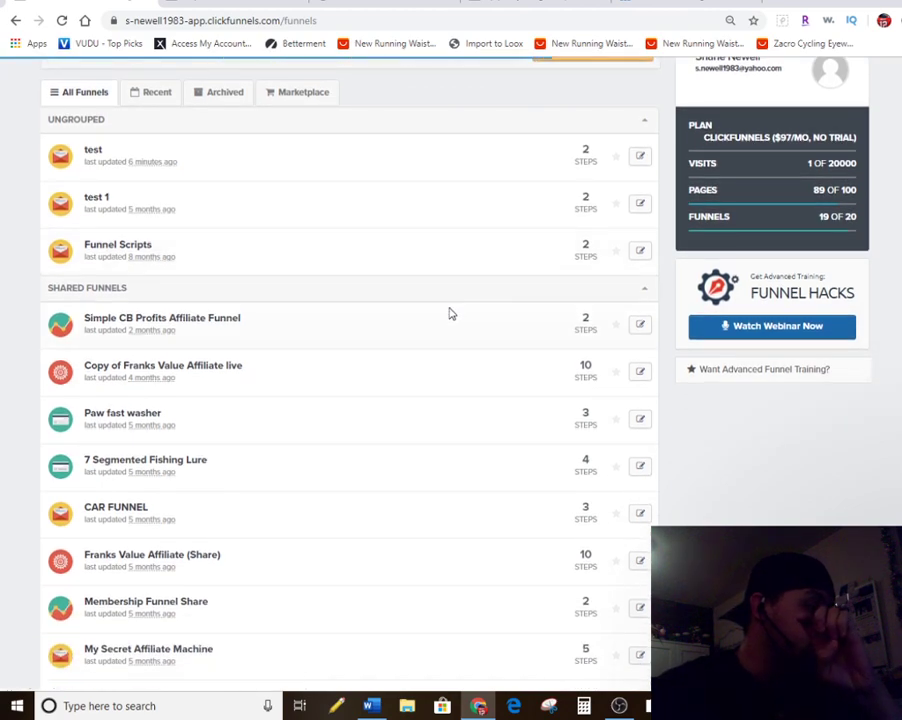
{"action": "scroll", "coordinate": [449, 314], "scroll_direction": "down", "scroll_amount": 2}
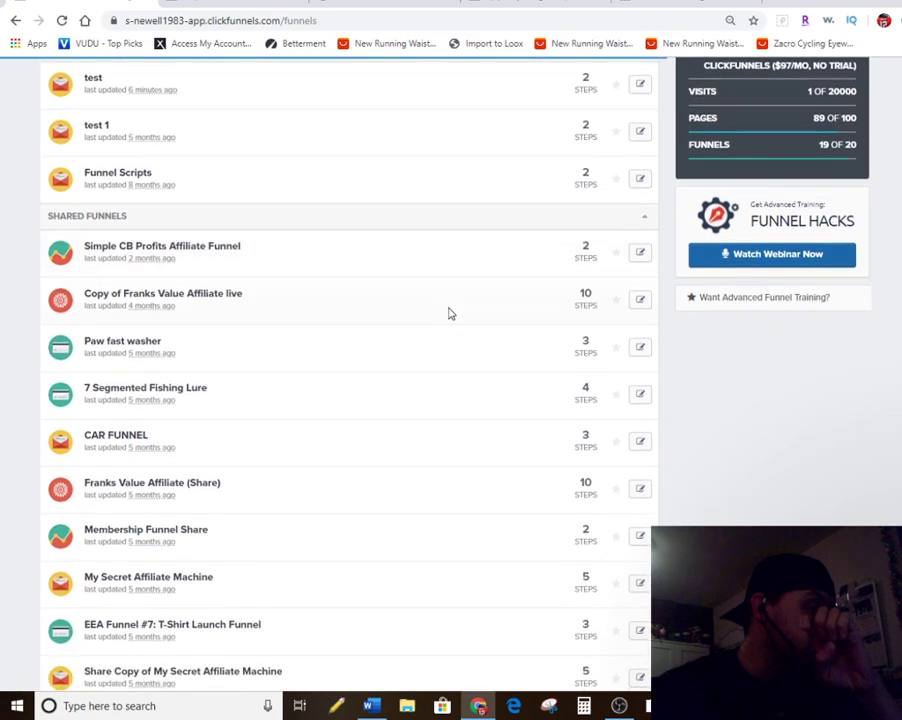
{"action": "scroll", "coordinate": [449, 314], "scroll_direction": "up", "scroll_amount": 3}
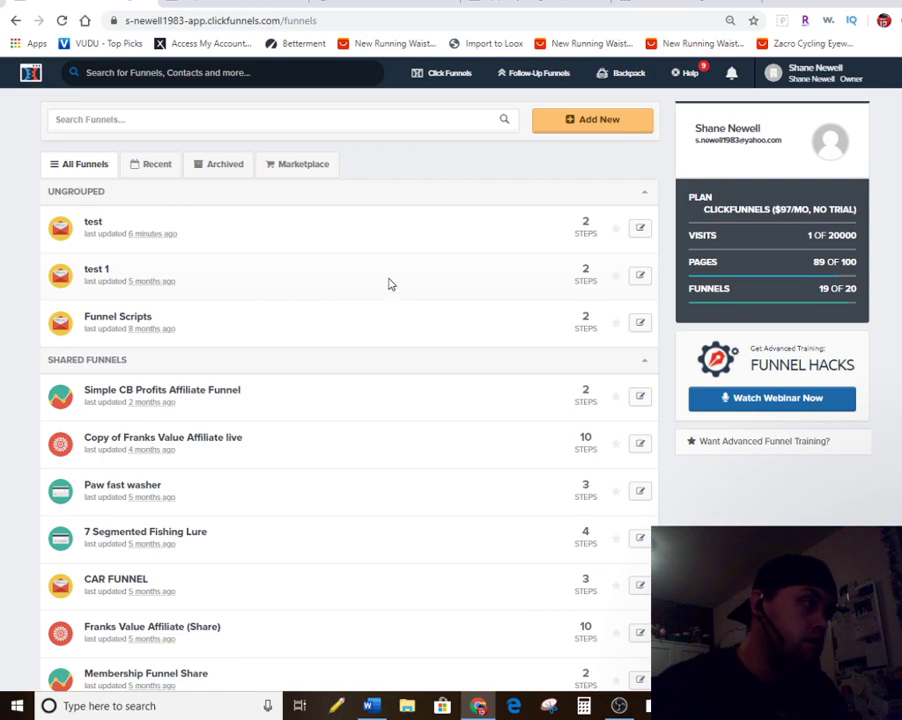
- Archive the test funnel from its settings, clearing the chat notifications on the way
{"action": "left_click", "coordinate": [640, 230]}
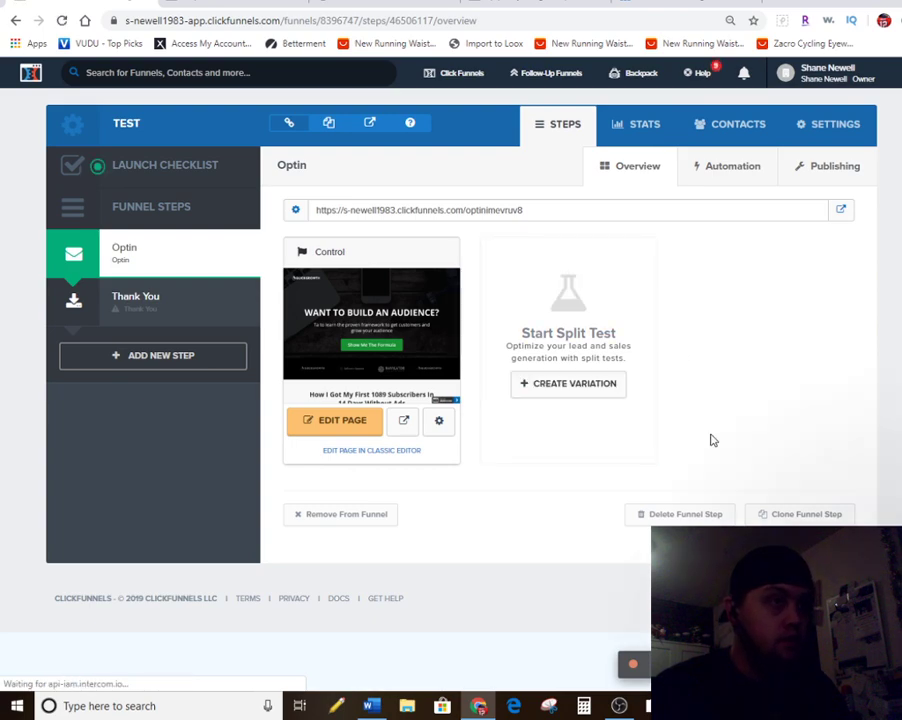
{"action": "left_click", "coordinate": [836, 126]}
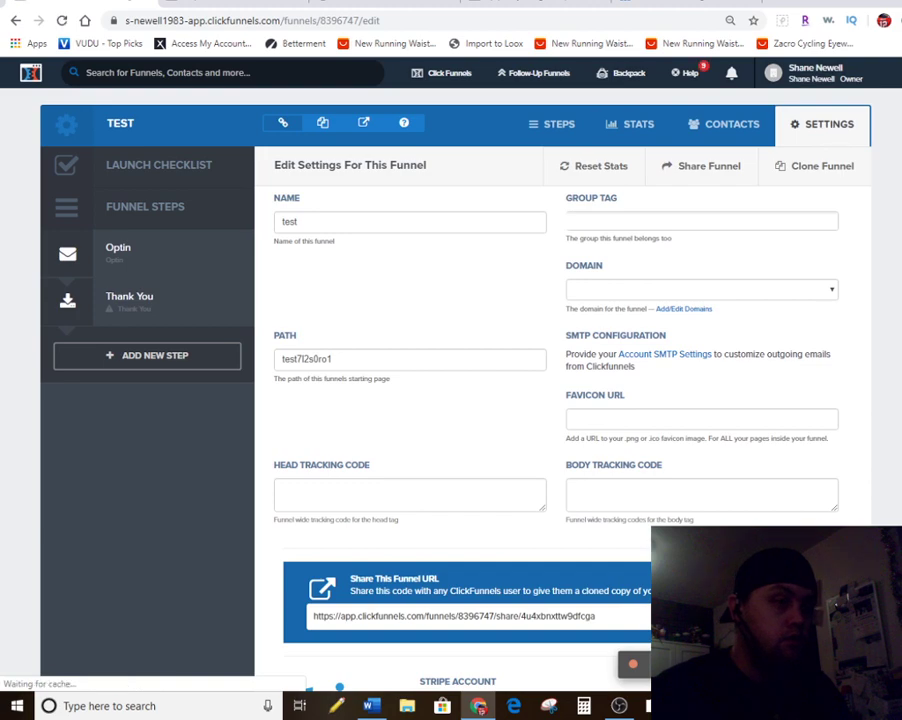
{"action": "scroll", "coordinate": [869, 337], "scroll_direction": "down", "scroll_amount": 3}
{"action": "scroll", "coordinate": [869, 337], "scroll_direction": "down", "scroll_amount": 10}
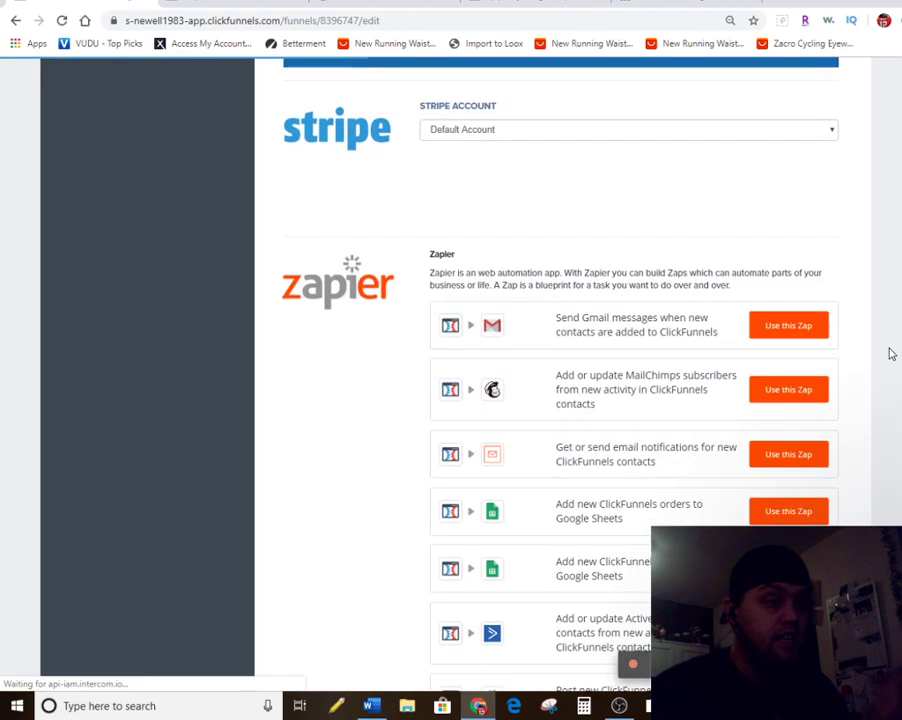
{"action": "scroll", "coordinate": [890, 364], "scroll_direction": "down", "scroll_amount": 8}
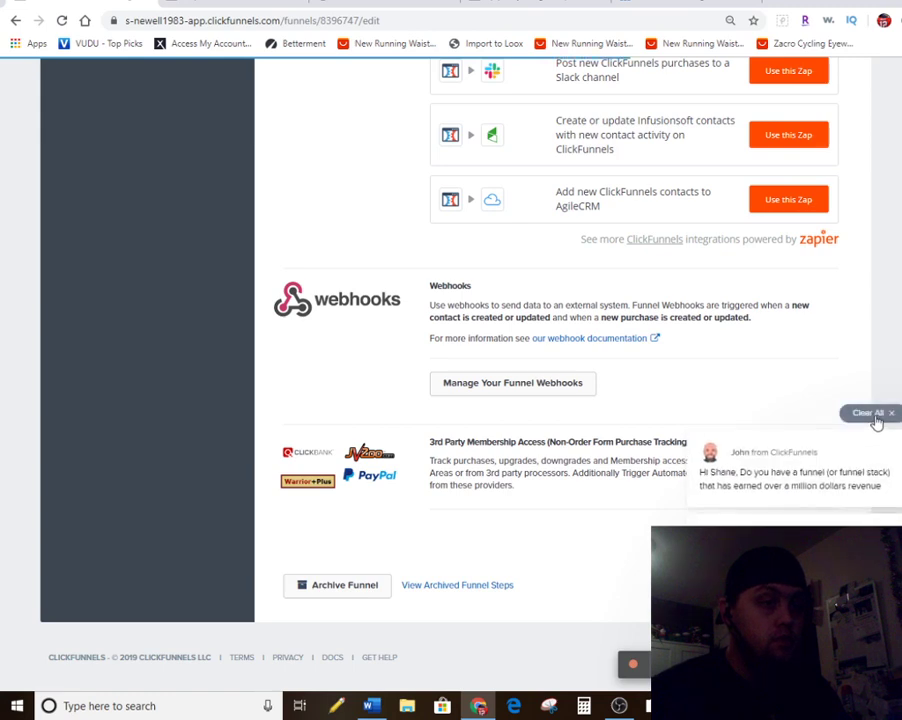
{"action": "left_click", "coordinate": [870, 413]}
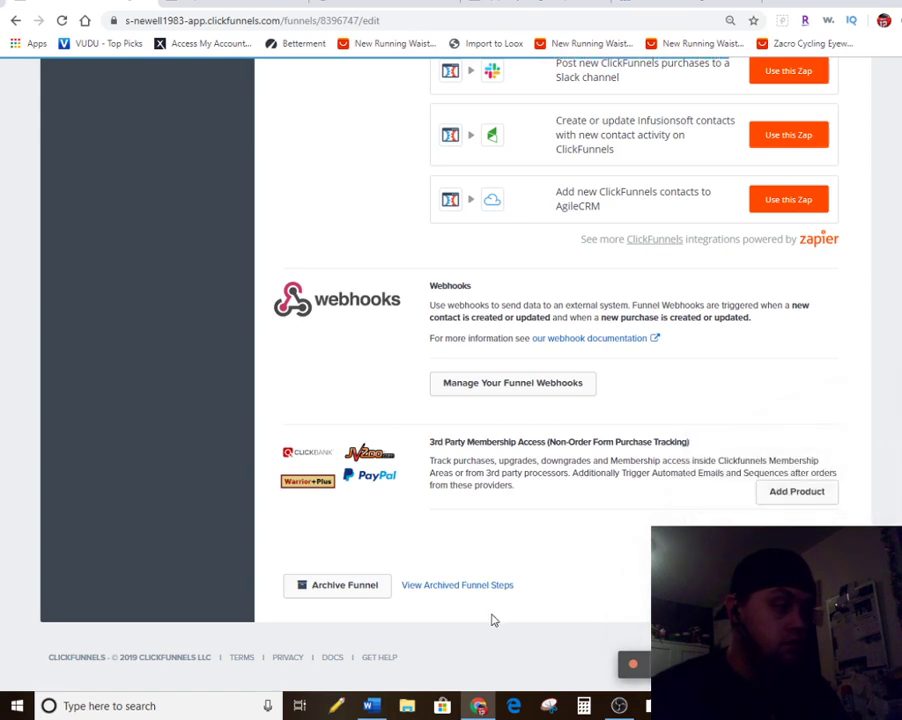
{"action": "left_click", "coordinate": [322, 587]}
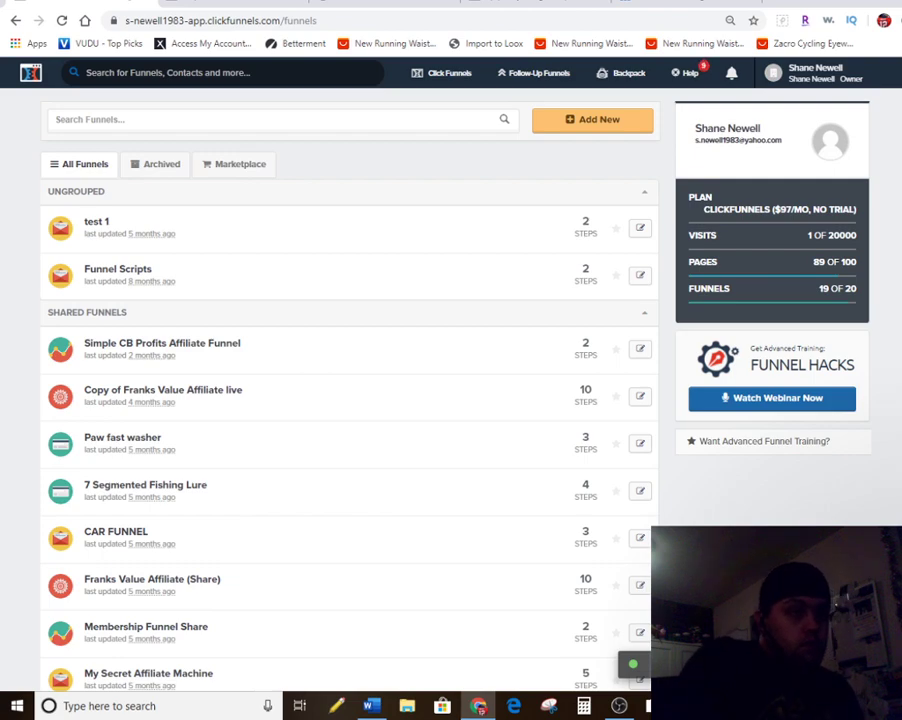
- Switch to the Word document and review the ClickFunnels checklist
{"action": "left_click", "coordinate": [372, 706]}
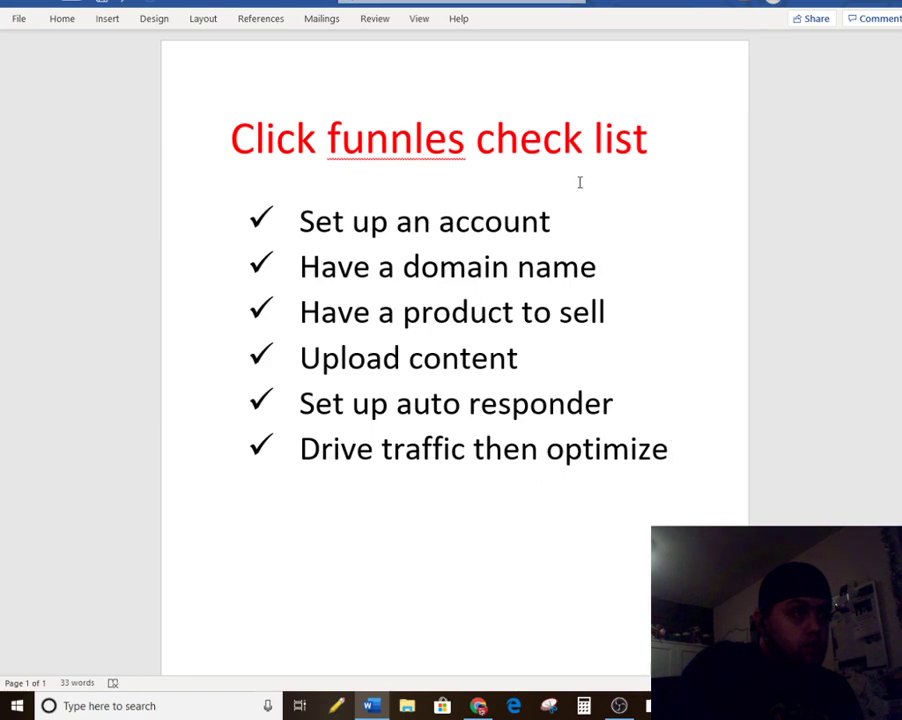
- Highlight the account, domain name and product items of the checklist one at a time while reviewing them
{"action": "left_click_drag", "start_coordinate": [574, 224], "coordinate": [298, 222]}
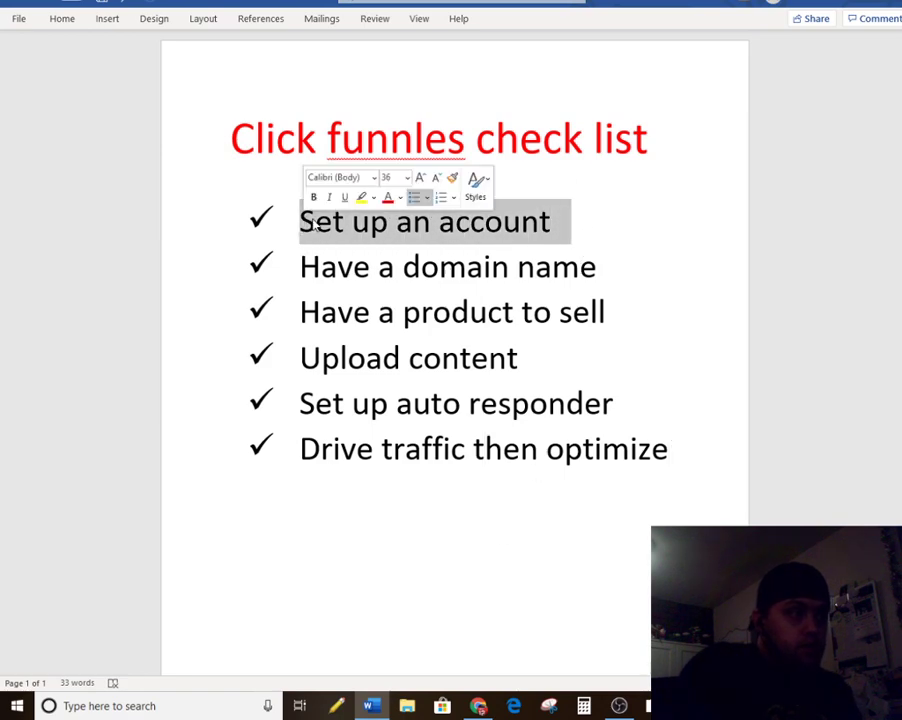
{"action": "left_click", "coordinate": [602, 257]}
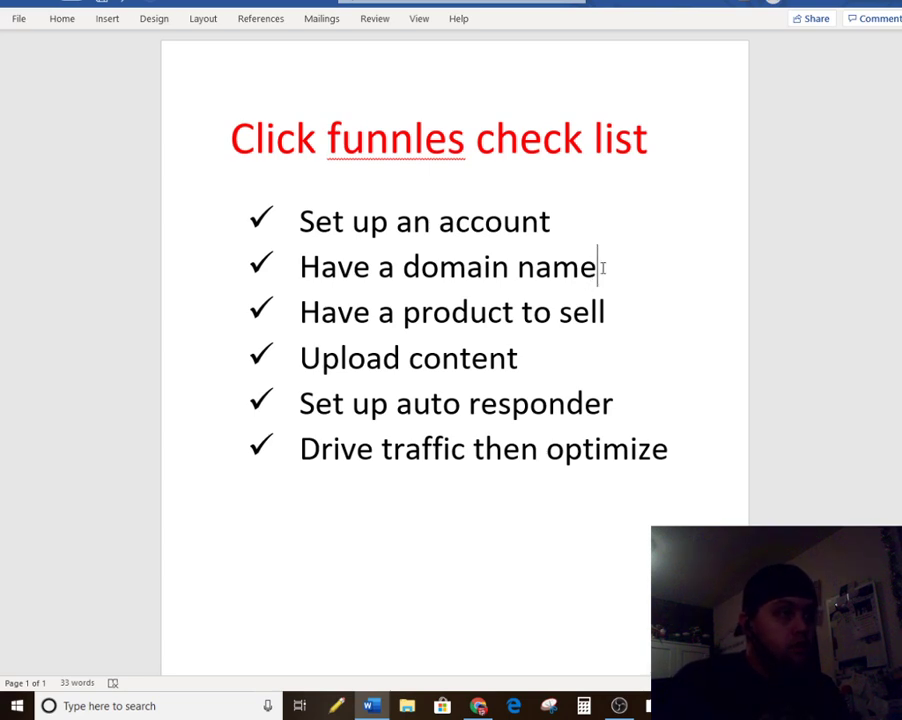
{"action": "left_click_drag", "start_coordinate": [603, 268], "coordinate": [308, 272]}
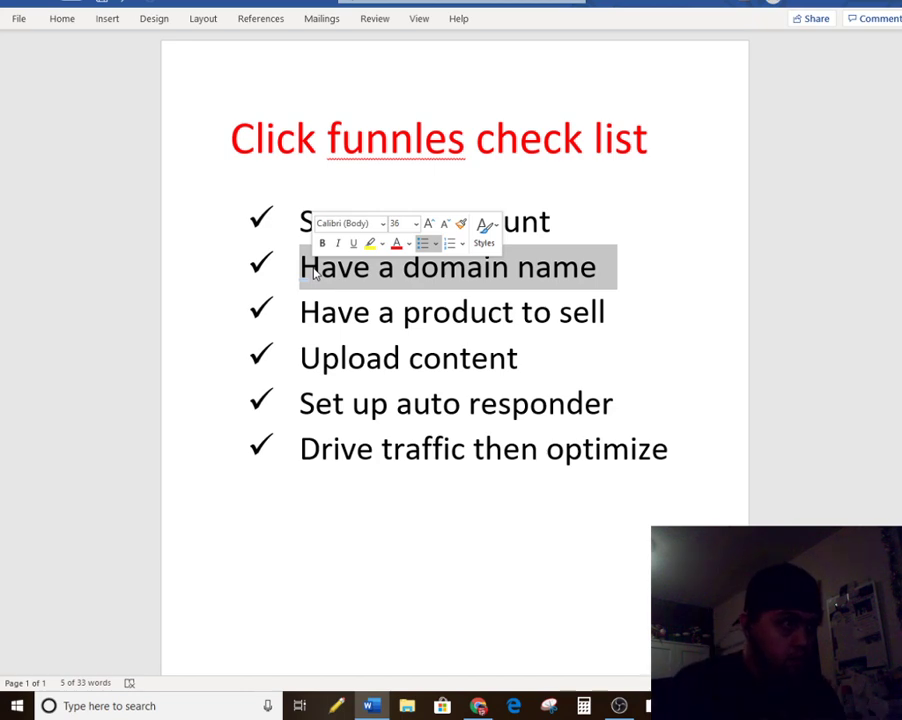
{"action": "left_click_drag", "start_coordinate": [640, 313], "coordinate": [300, 314]}
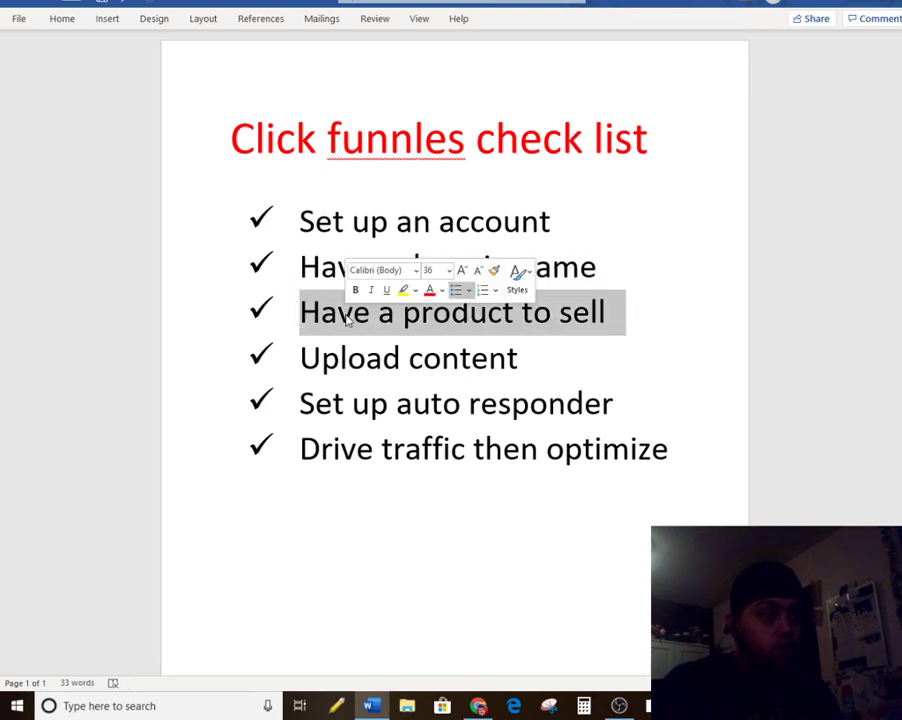
- Highlight the remaining checklist items on uploading content, setting up the auto responder, and driving traffic then optimizing
{"action": "left_click", "coordinate": [544, 361]}
{"action": "left_click_drag", "start_coordinate": [544, 361], "coordinate": [352, 316]}
{"action": "left_click_drag", "start_coordinate": [627, 401], "coordinate": [366, 334]}
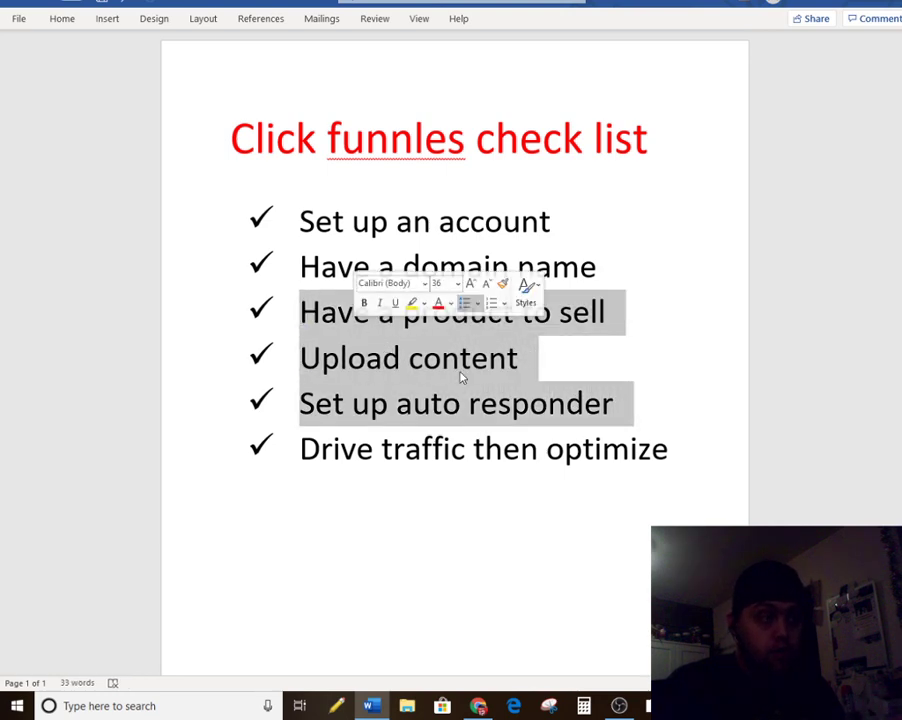
{"action": "left_click", "coordinate": [688, 404]}
{"action": "left_click_drag", "start_coordinate": [686, 446], "coordinate": [316, 447]}
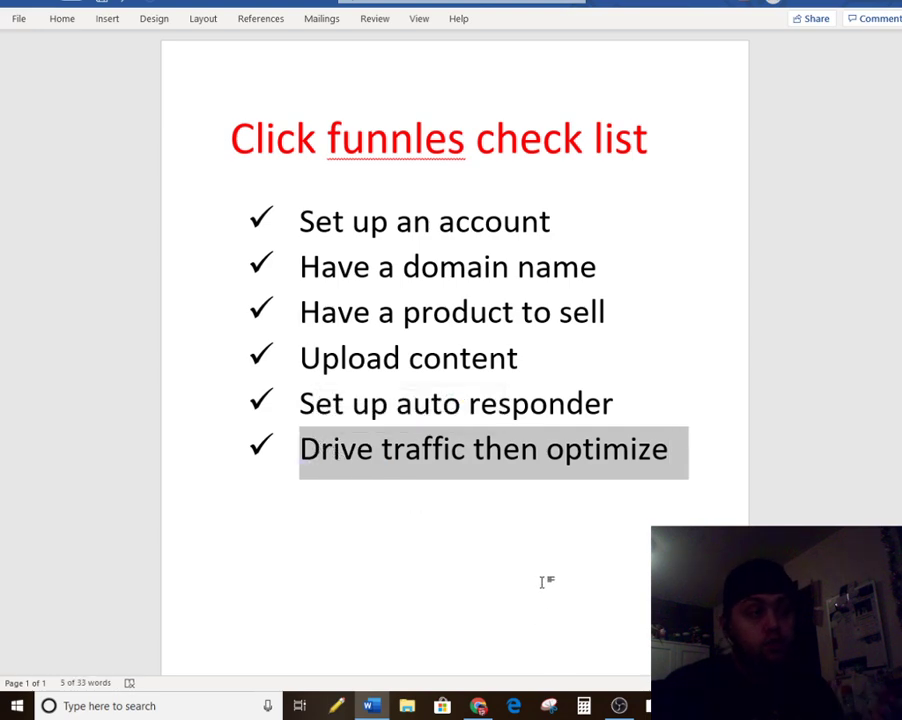
{"action": "left_click", "coordinate": [566, 546]}
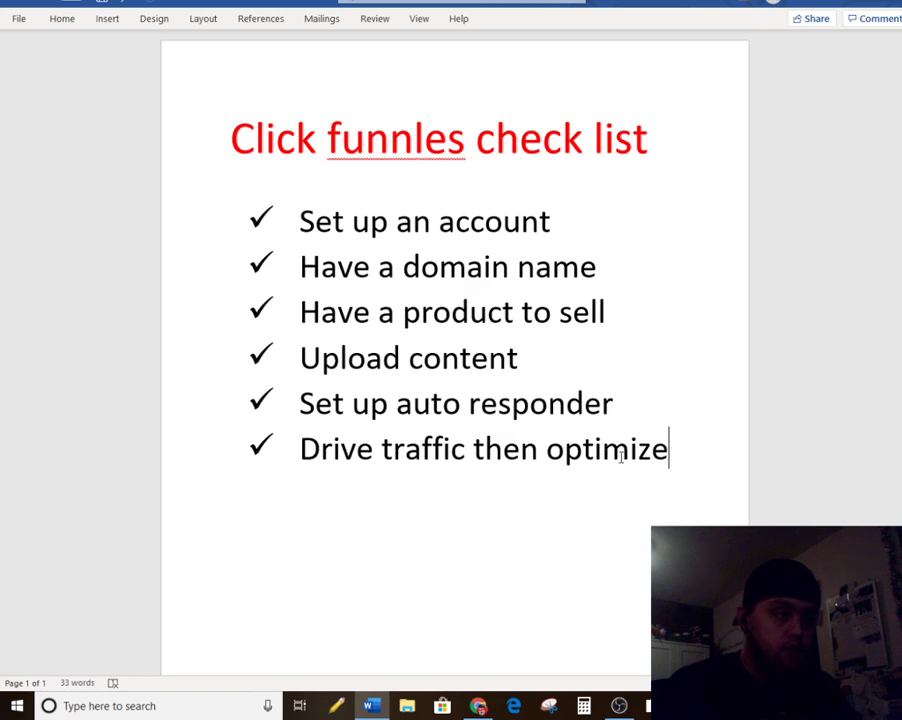
{"action": "left_click_drag", "start_coordinate": [664, 452], "coordinate": [336, 456]}
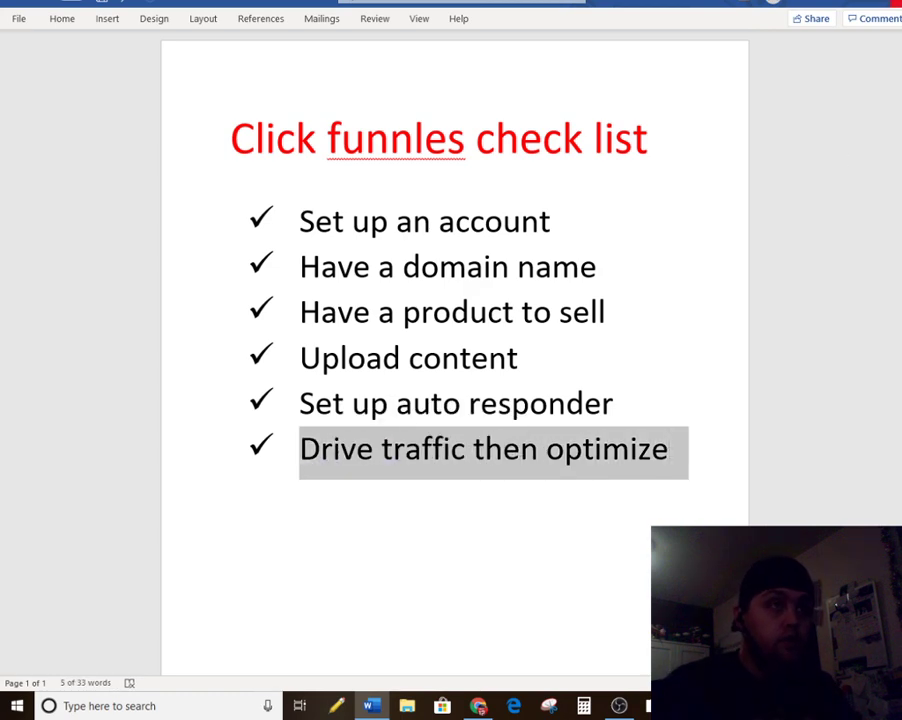
- Switch back to ClickFunnels in the browser and open the account's contacts overview
{"action": "left_click", "coordinate": [847, 3]}
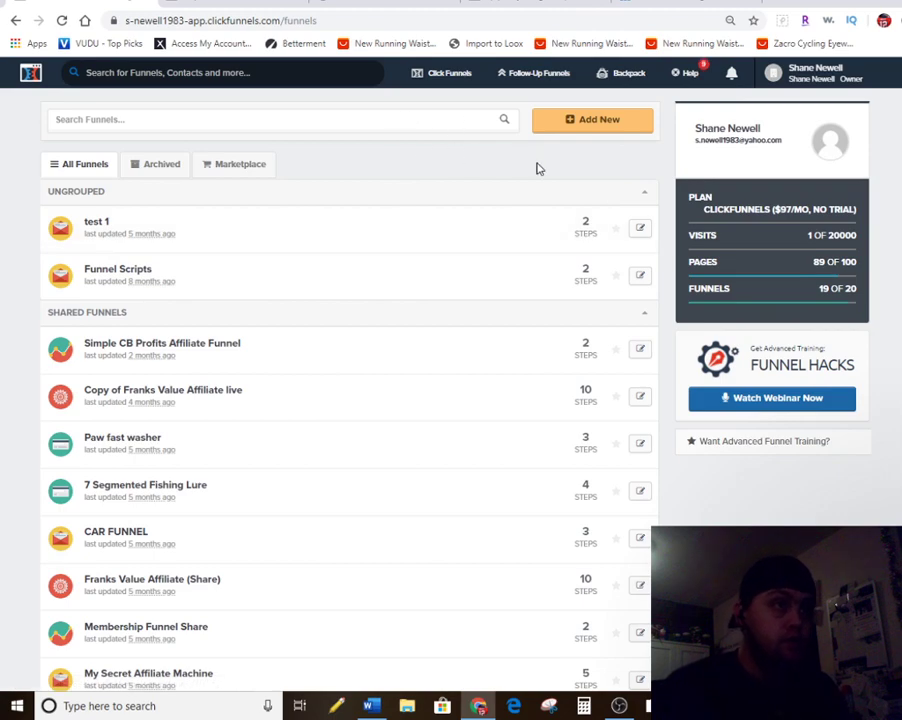
{"action": "mouse_move", "coordinate": [431, 88]}
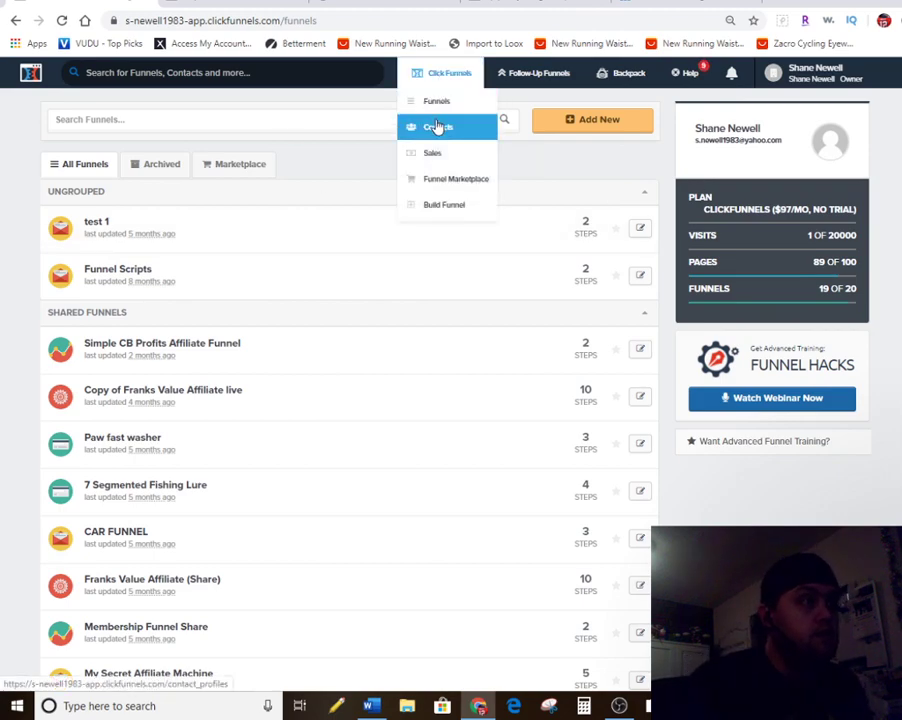
{"action": "left_click", "coordinate": [437, 128]}
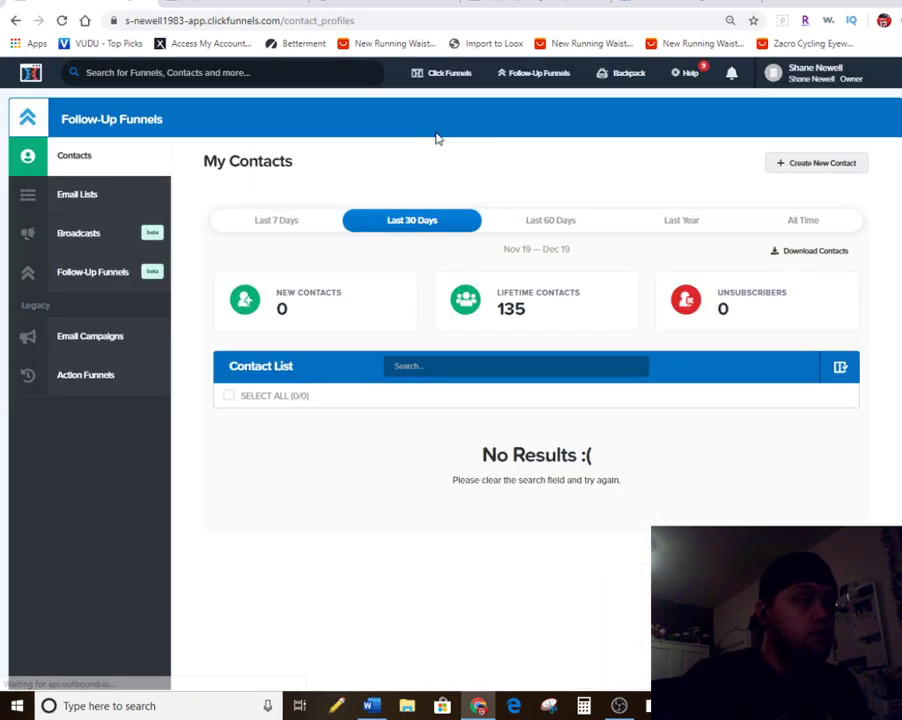